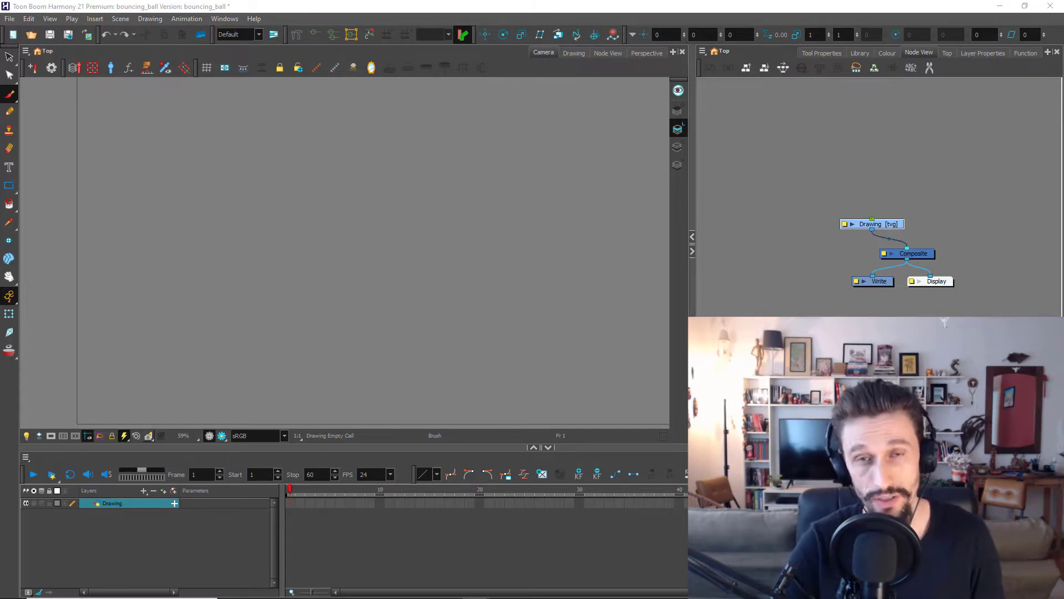
Step: Sketch a round ball on frame 1 and turn on onion skin at frame 2
mouse_move(320, 260)
left_mouse_down()
mouse_move(305, 266)
mouse_move(345, 261)
left_mouse_up()
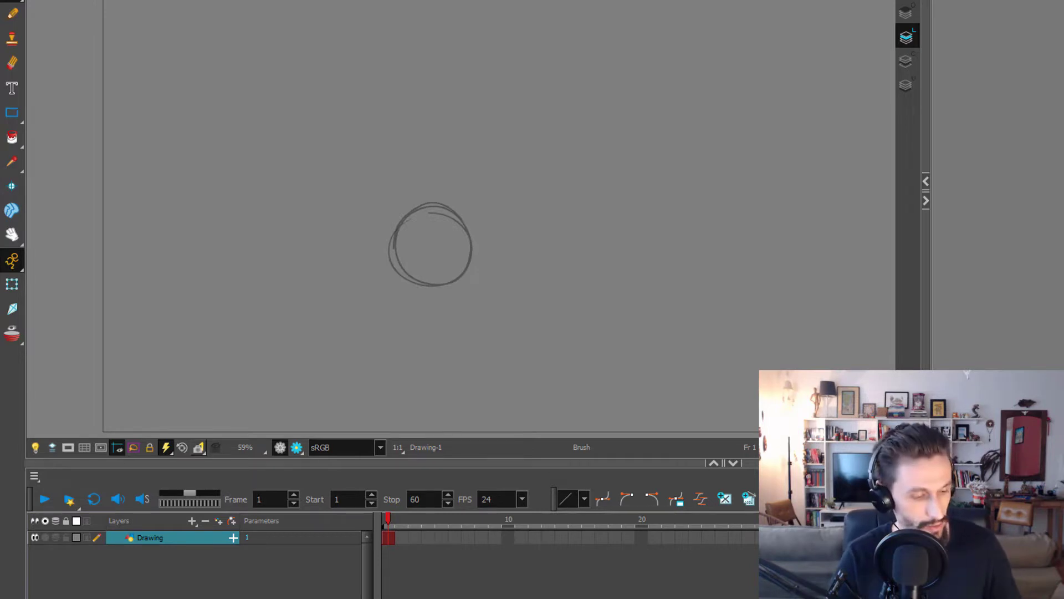
key("period")
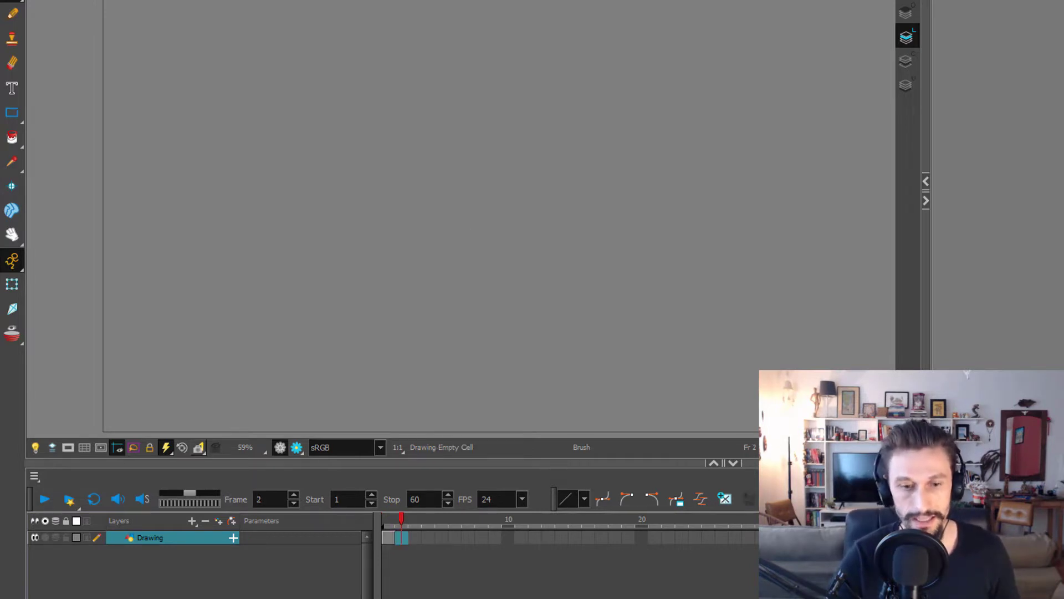
left_click(12, 334)
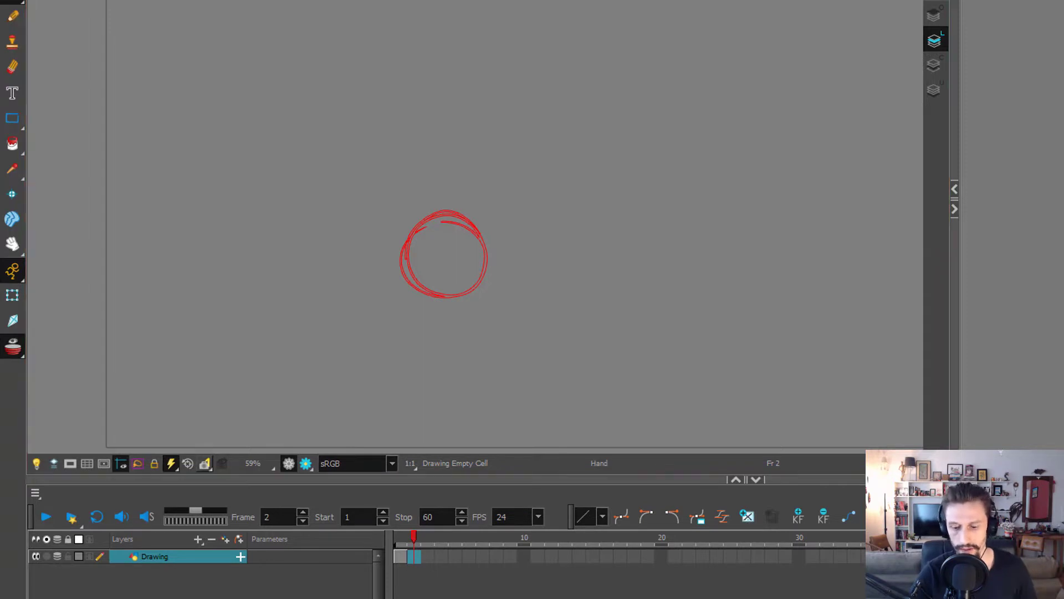
Step: Sketch a slightly squashed ball on frame 2 over the onion-skinned first drawing
key("alt+shift+r")
mouse_move(463, 234)
left_mouse_down()
mouse_move(443, 231)
mouse_move(501, 267)
mouse_move(444, 231)
mouse_move(495, 255)
mouse_move(495, 266)
left_mouse_up()
key("ctrl+z")
key("ctrl+z")
Step: Sketch a flatter, wider ball on frame 3, keeping it on the same ground level
key("period")
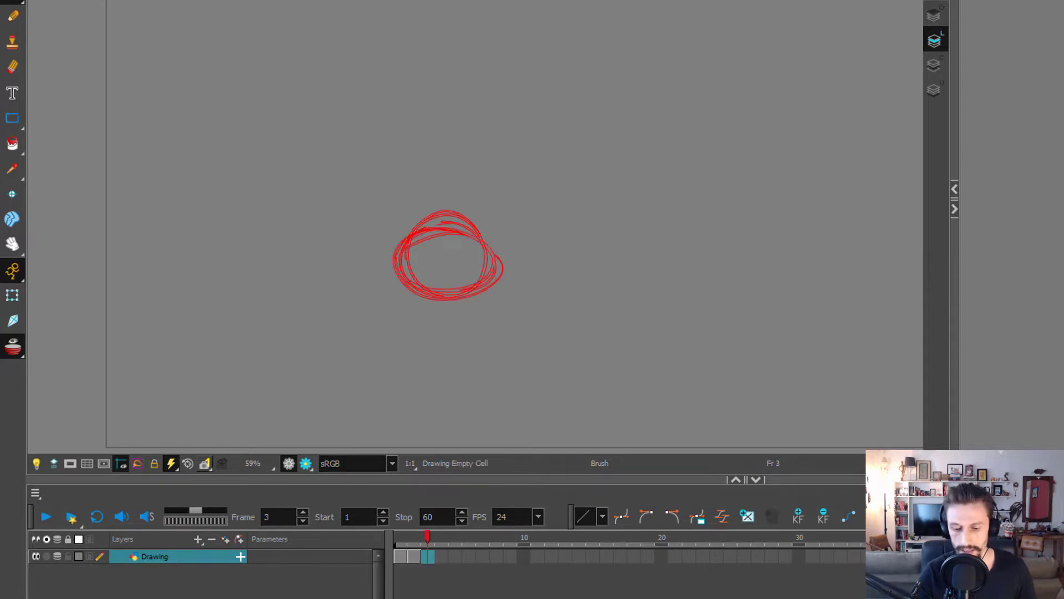
left_click_drag(455, 227, 445, 291)
key("ctrl+z")
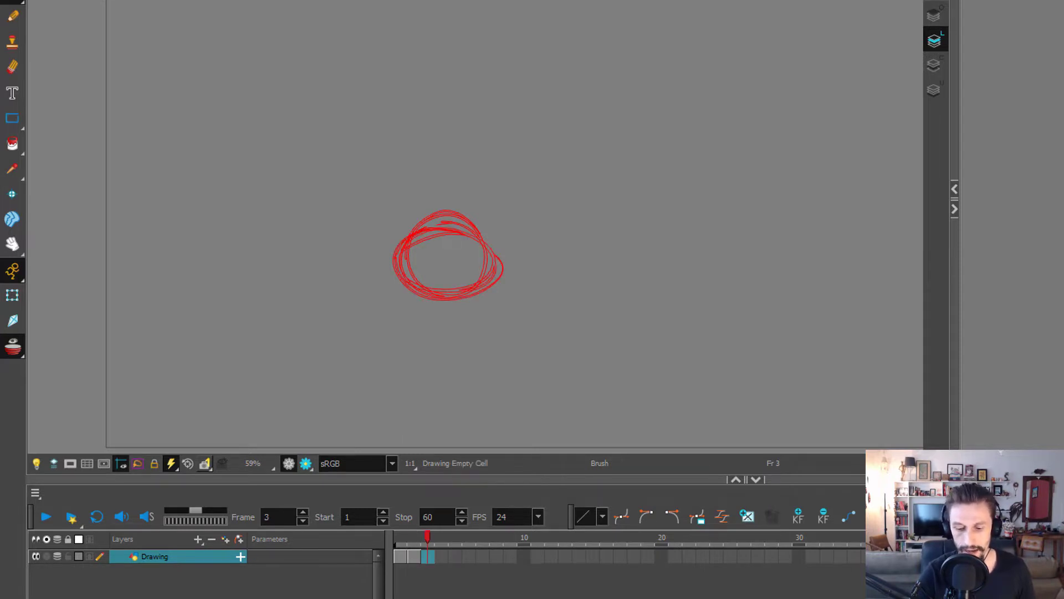
left_click_drag(456, 232, 410, 244)
Step: Sketch a vertically stretched ball on frame 4 and round balls rising progressively higher on frames 5 and 6
key("period")
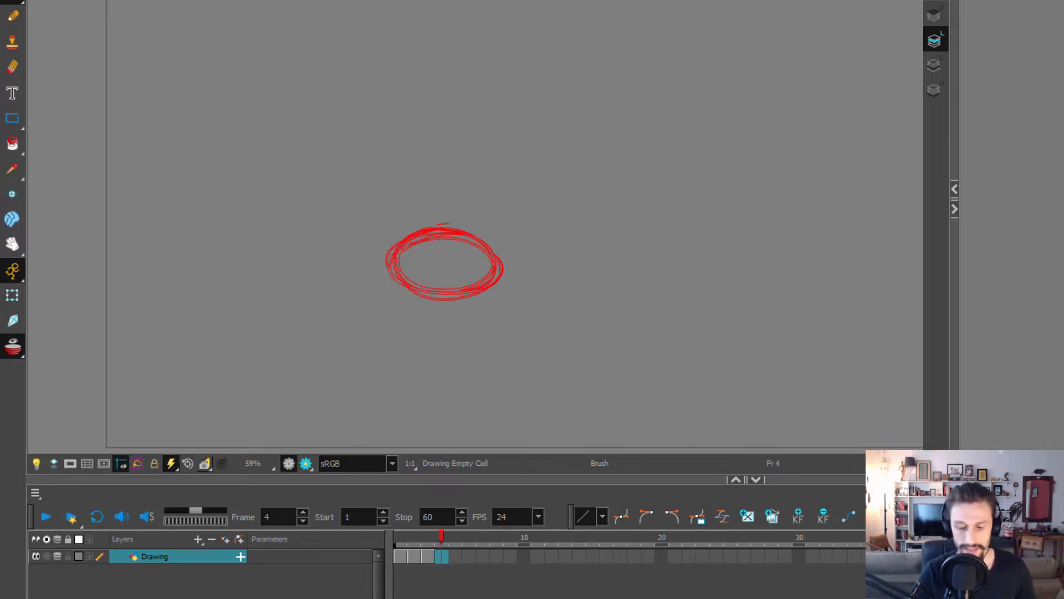
left_click_drag(449, 189, 424, 280)
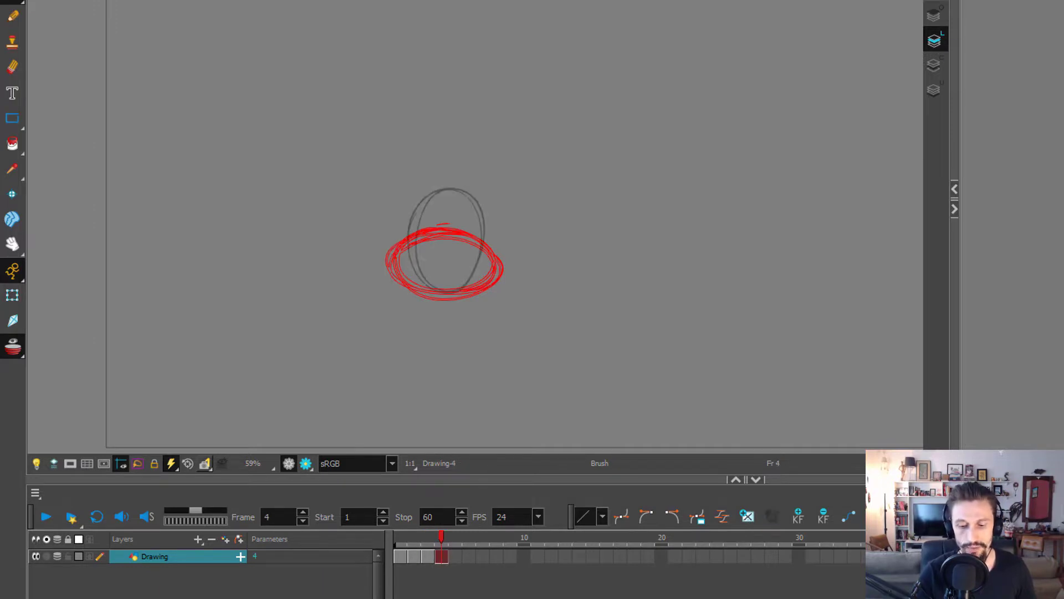
key("period")
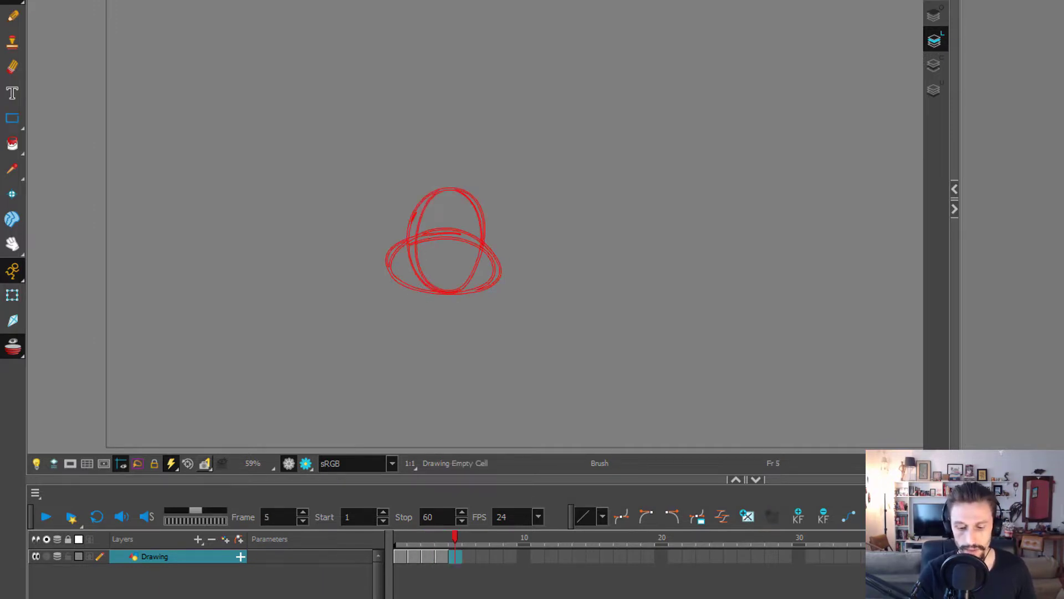
left_click_drag(449, 125, 421, 205)
key("period")
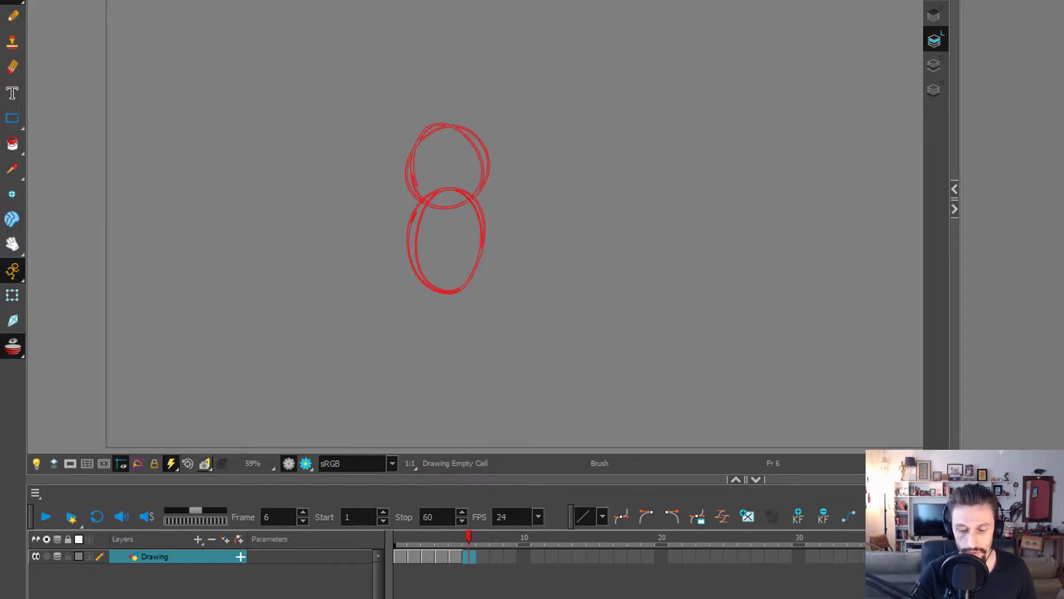
left_click_drag(449, 50, 421, 125)
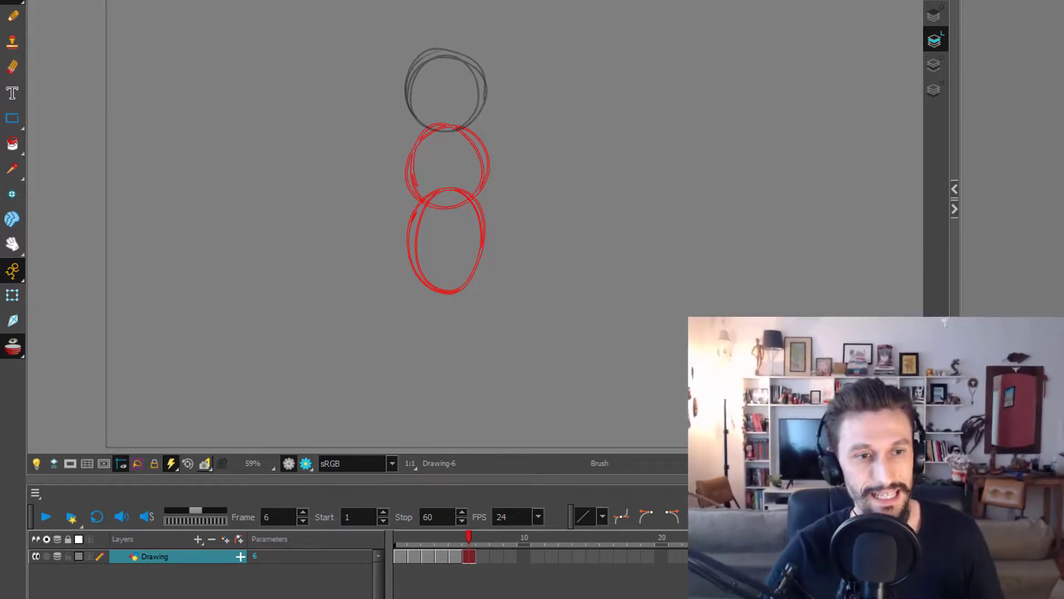
Step: Turn off onion skin and flip back through the drawn frames
left_click(16, 346)
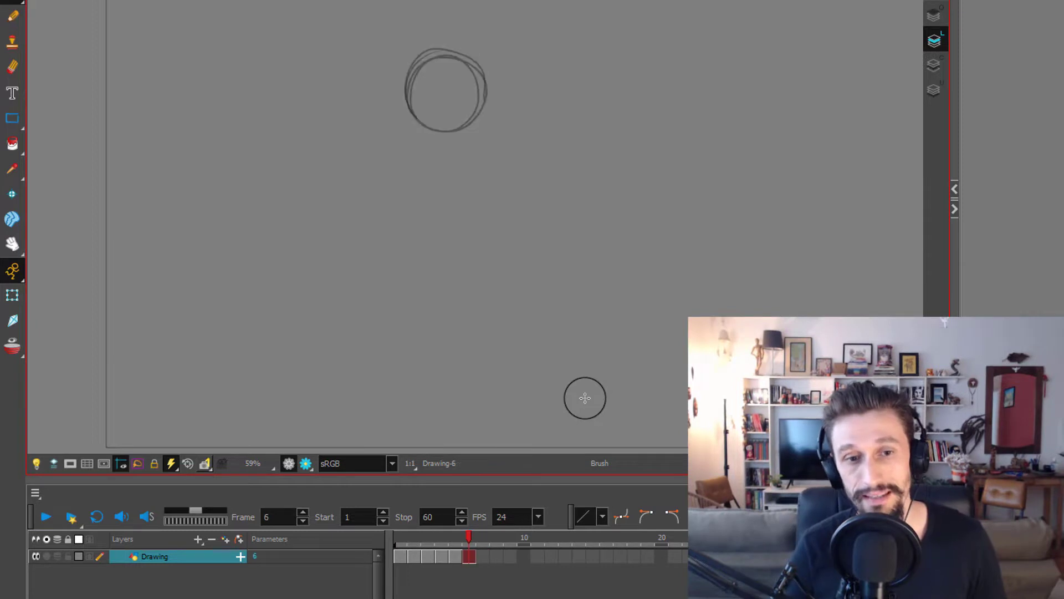
key("comma")
key("comma")
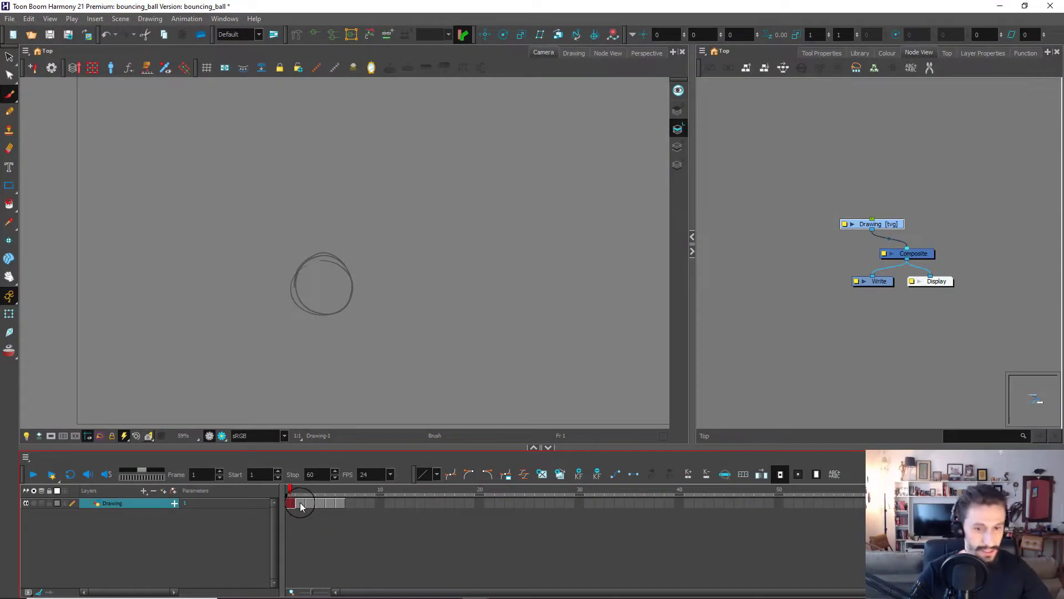
Step: Extend the exposure of each of the six ball drawings to two frames
key("plus")
left_click(310, 502)
key("plus")
left_click(329, 504)
key("plus")
left_click(348, 505)
key("plus")
left_click(371, 507)
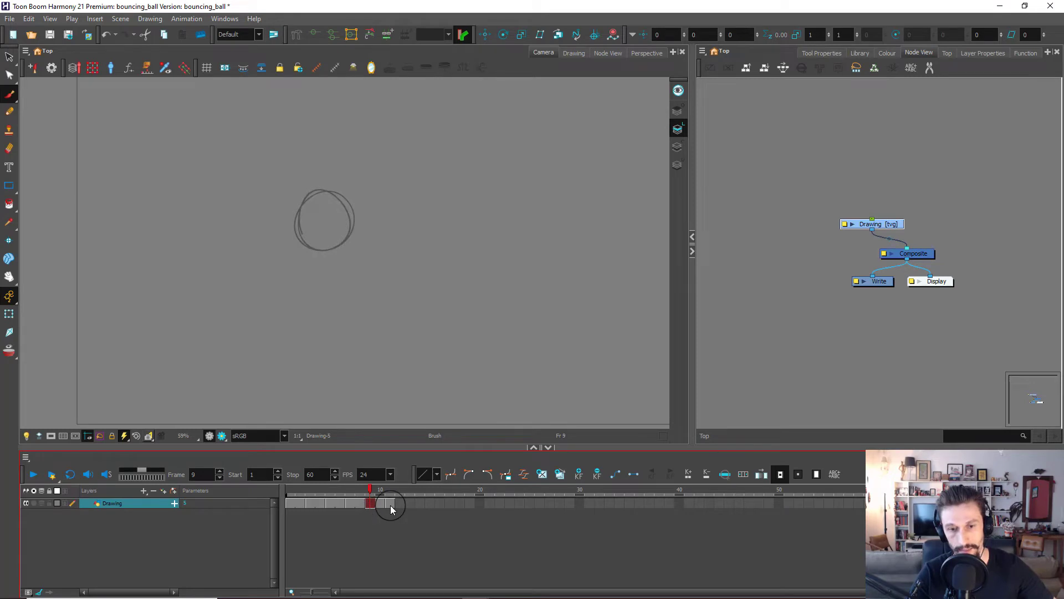
left_click(391, 505)
key("plus")
Step: Set the playback stop frame to 12 and play the ball animation
left_click(401, 490)
left_click_drag(325, 476, 294, 475)
type("12")
key("Return")
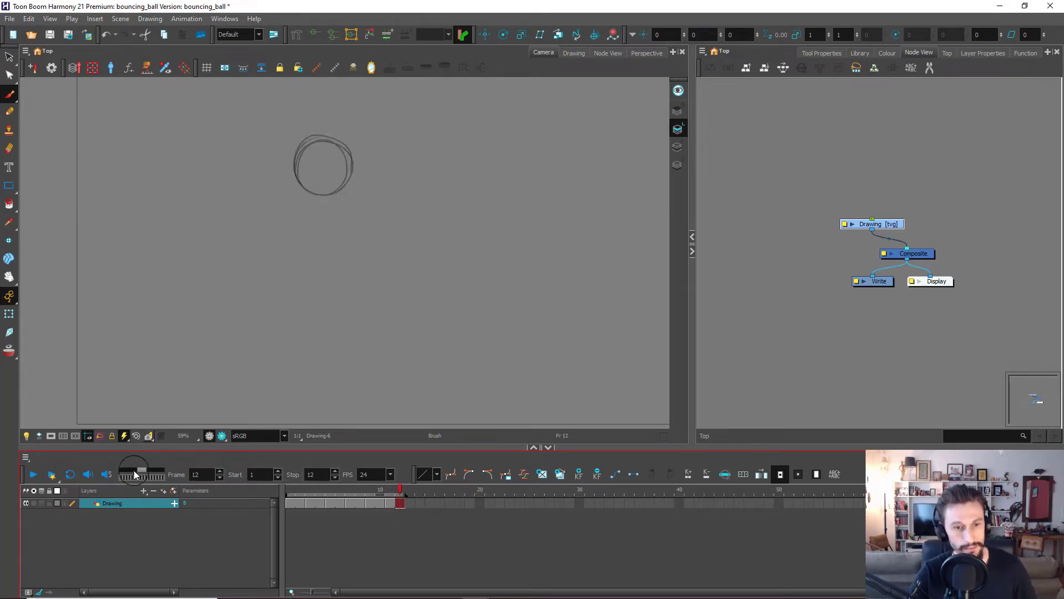
left_click(35, 474)
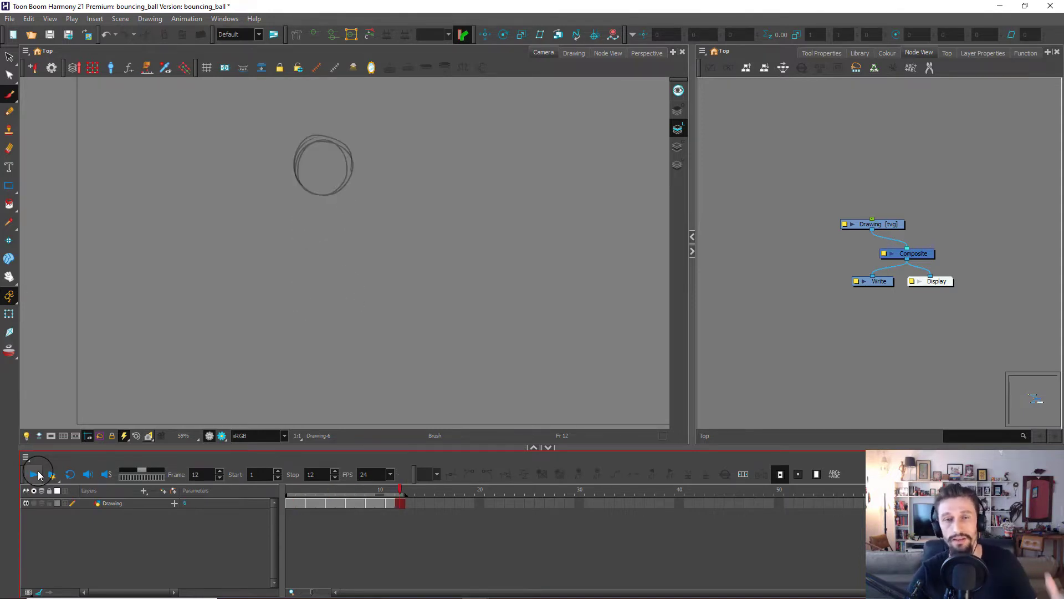
left_click(37, 474)
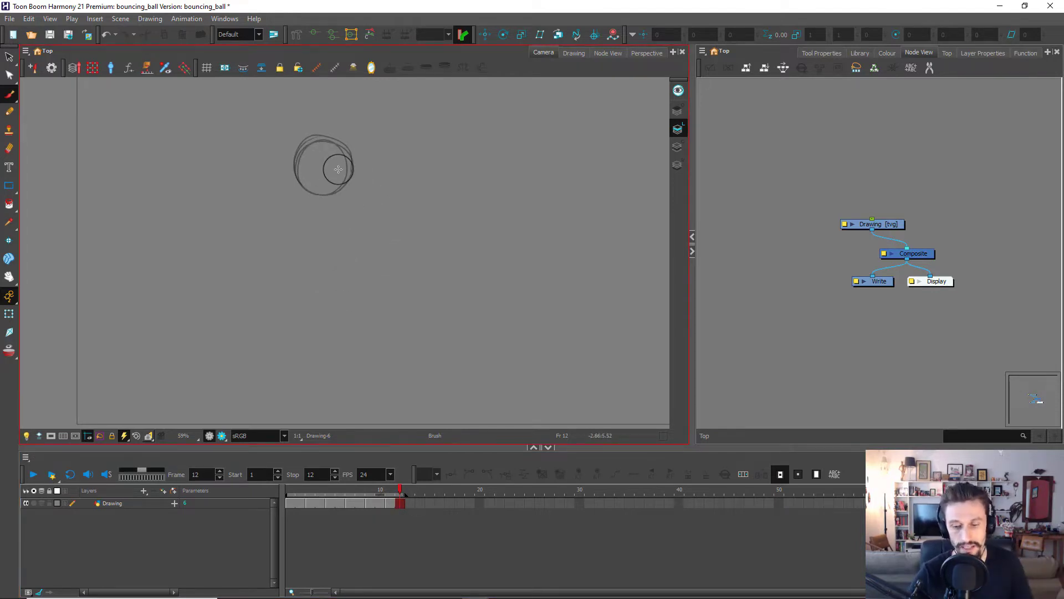
Step: Extend the playback range to frame 23 and show three previous drawings as onion skin at frame 13
left_click_drag(416, 176, 410, 214)
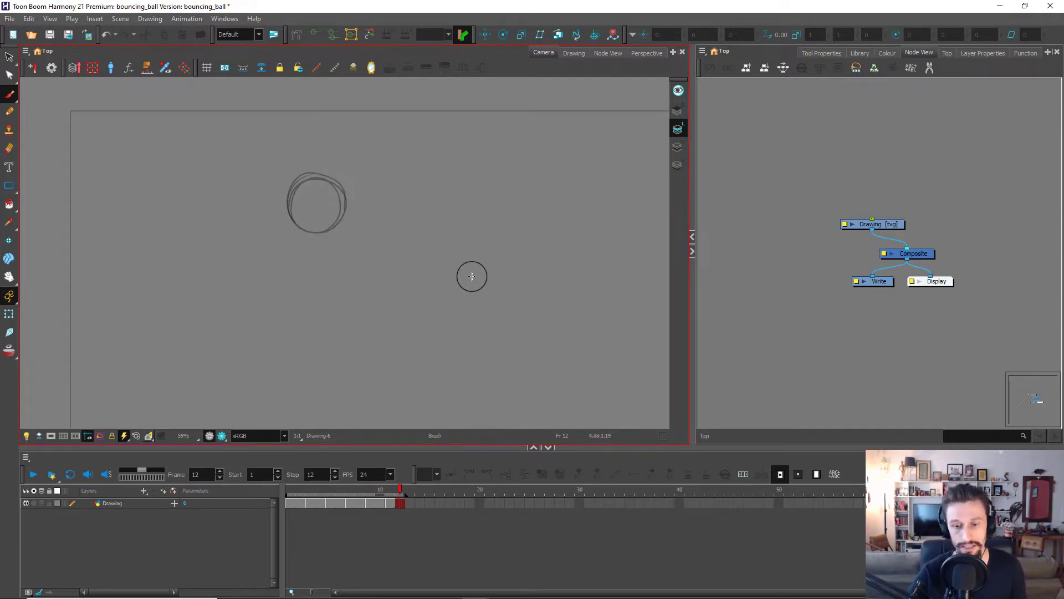
left_click_drag(408, 494, 510, 494)
left_click(406, 500)
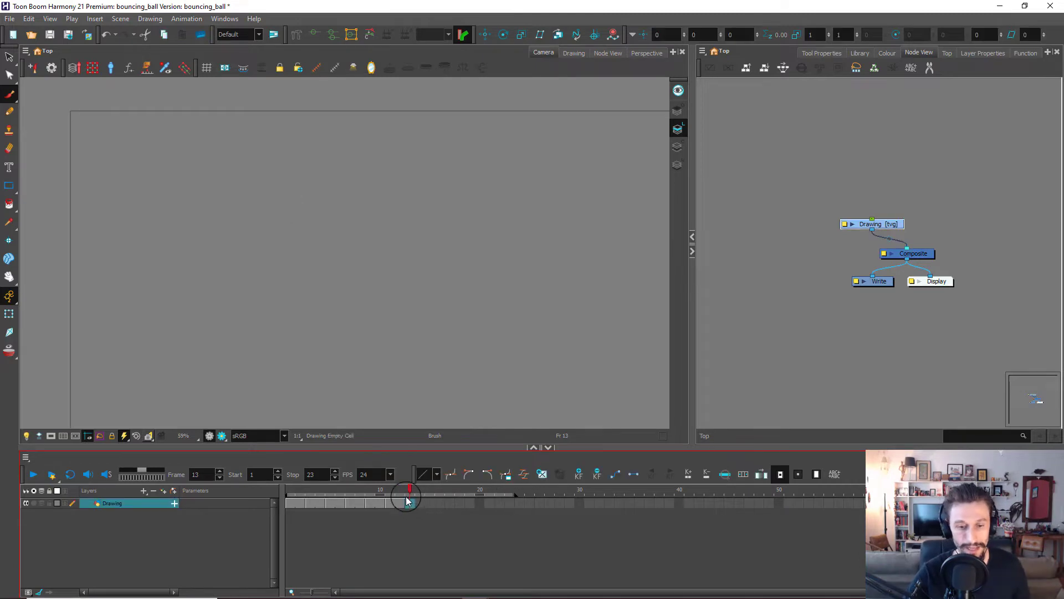
left_click(7, 349)
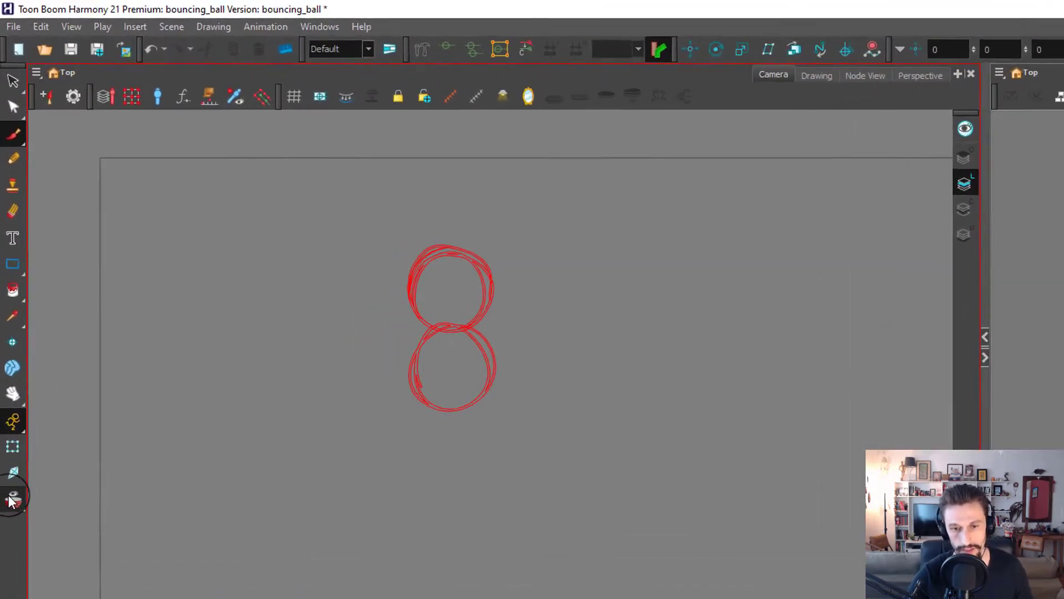
left_click(602, 104)
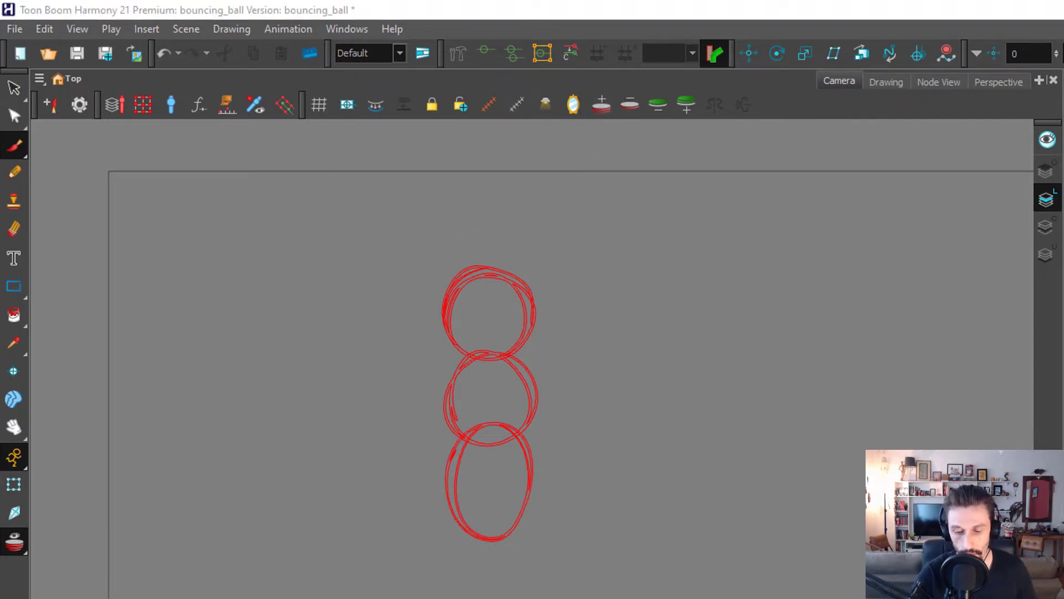
Step: Sketch the next balls in closely spaced positions slowing toward the top of the bounce, starting on frame 13
left_click_drag(502, 242, 455, 251)
key("period")
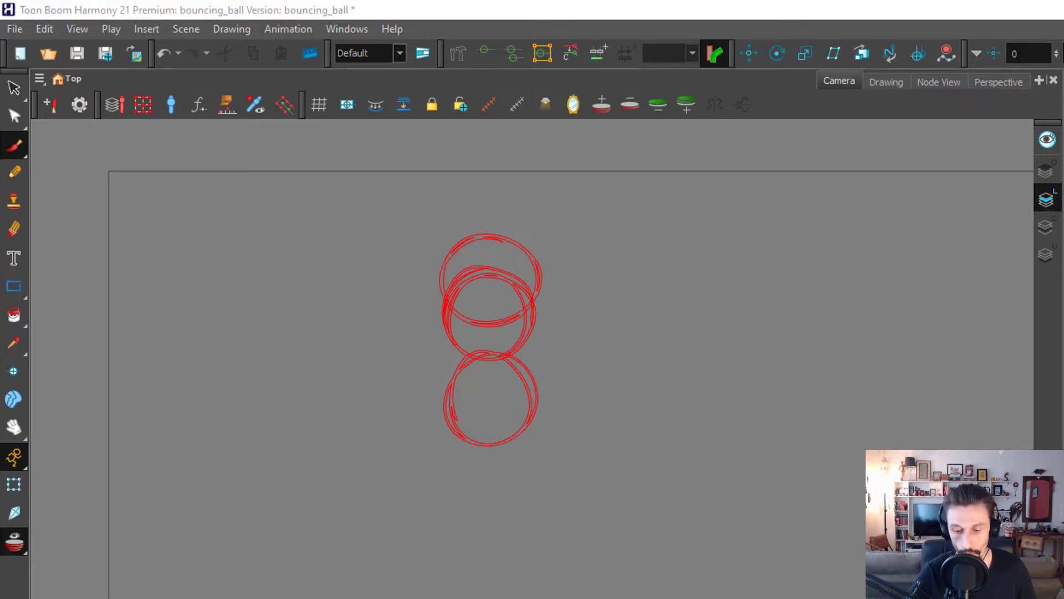
left_click_drag(503, 218, 482, 217)
key("ctrl+z")
key("period")
key("ctrl+z")
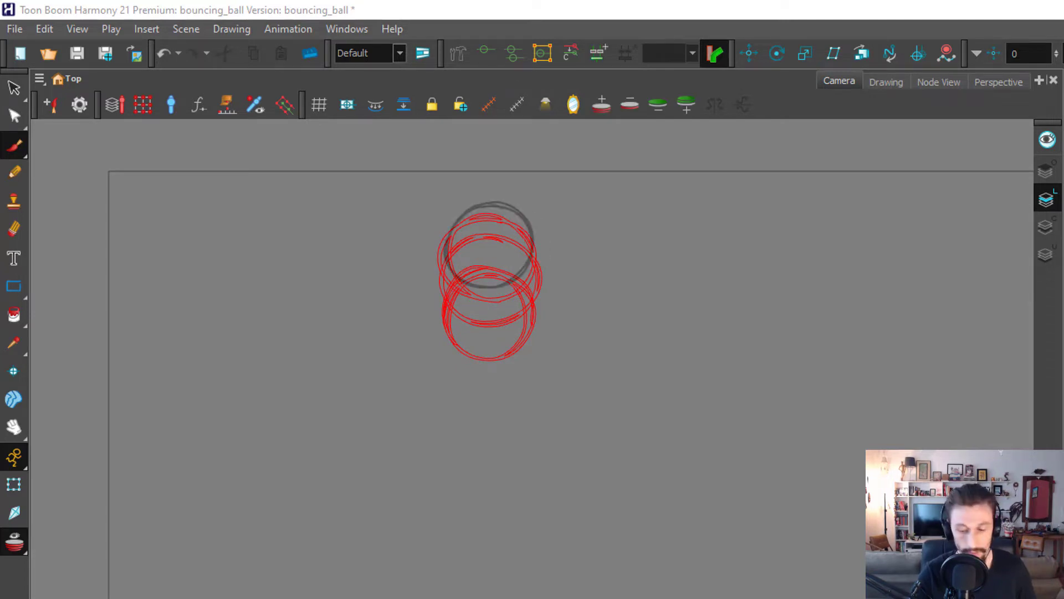
Step: Sketch the falling balls on the following frames, spacing them farther apart as they drop from the peak
key("period")
key("period")
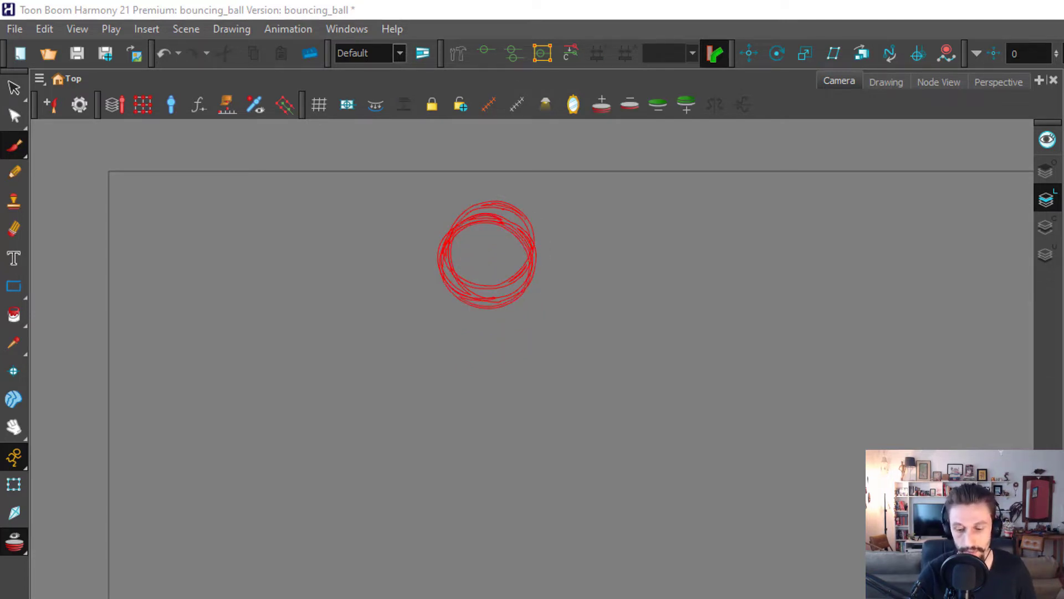
key("comma")
key("period")
key("period")
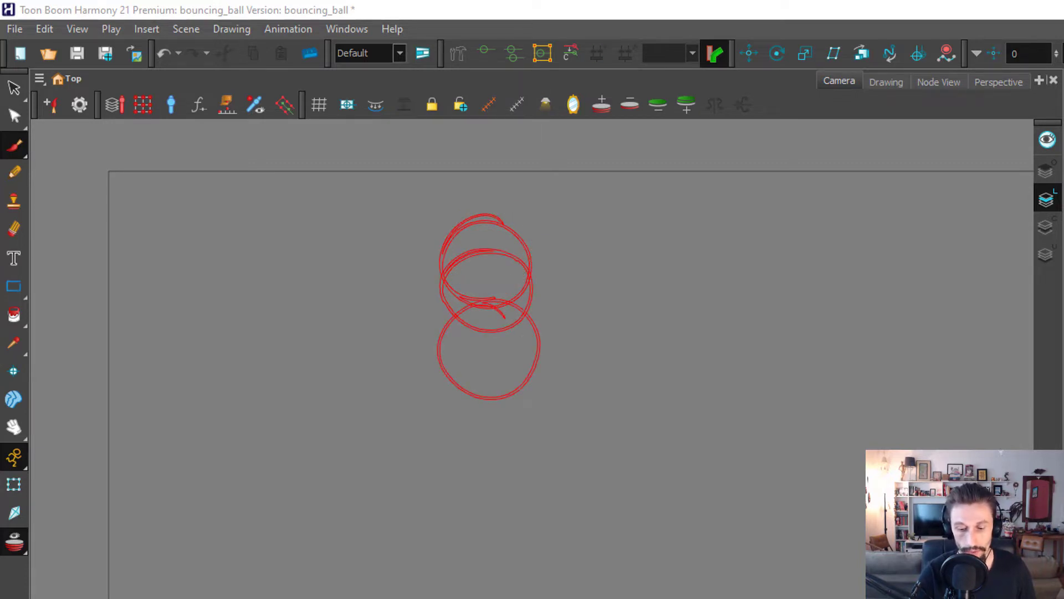
key("period")
Step: Flip back and forth through the onion-skinned drawings to review the ball's spacing and squash
key("comma")
key("comma")
key("comma")
key("comma")
key("comma")
key("comma")
key("comma")
key("comma")
key("comma")
key("comma")
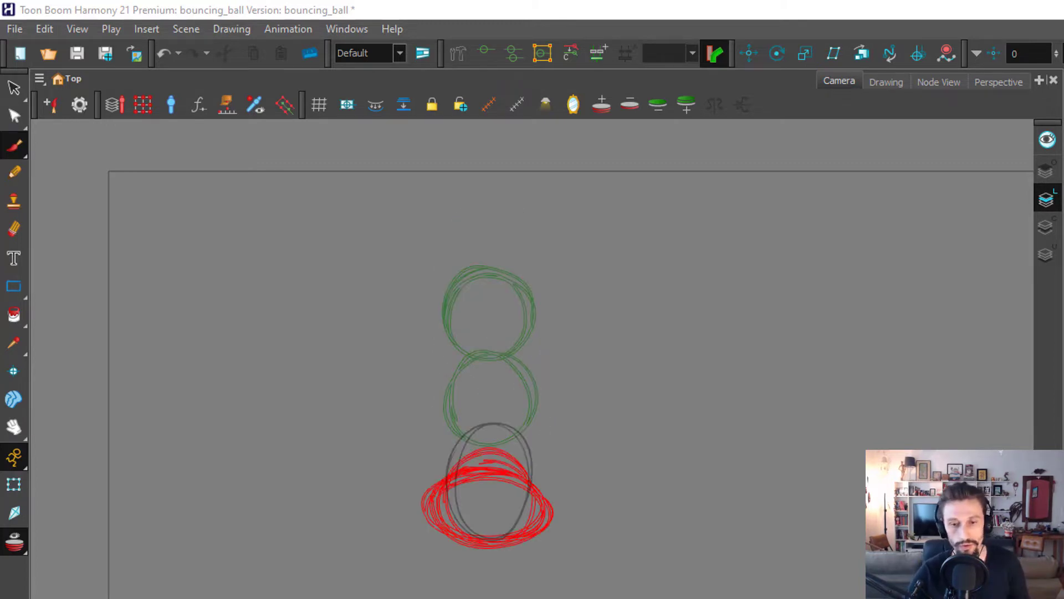
key("period")
key("period")
key("period")
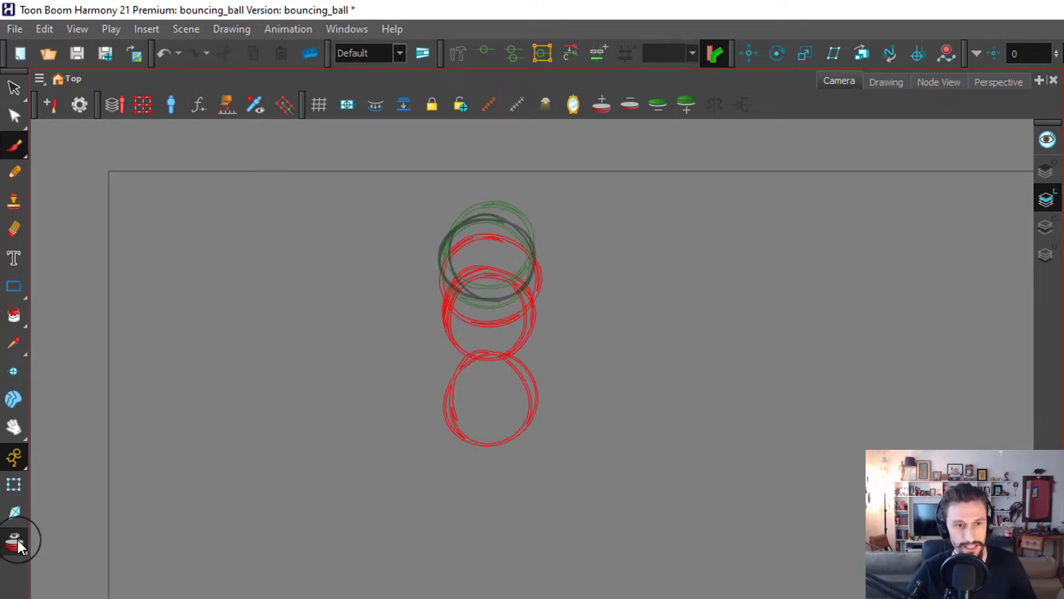
Step: Turn off onion skin and run through the frames repeatedly to check the full bounce
key("alt+o")
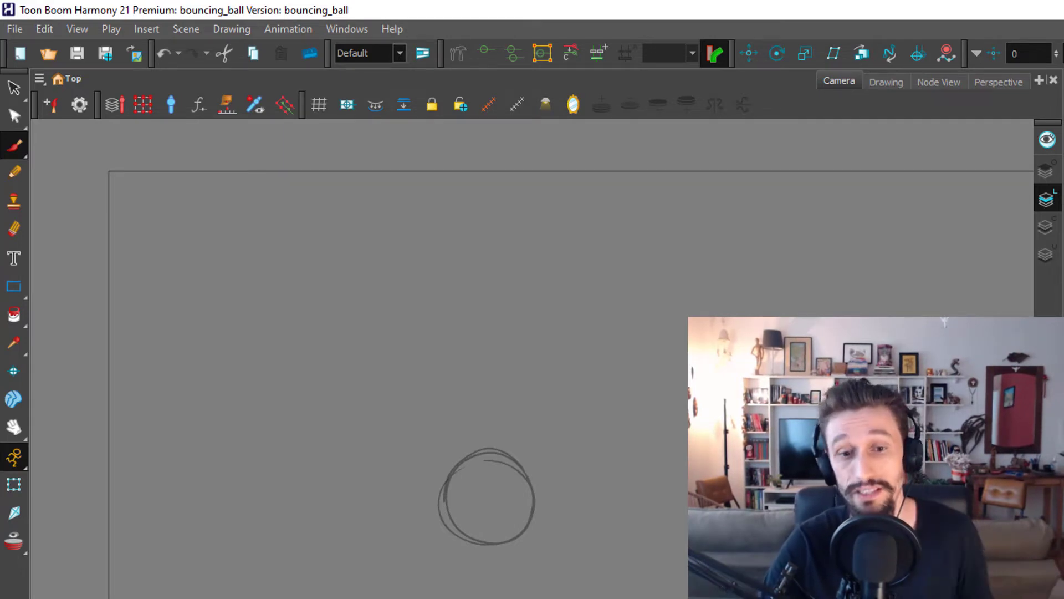
key(".")
key(".")
key(".")
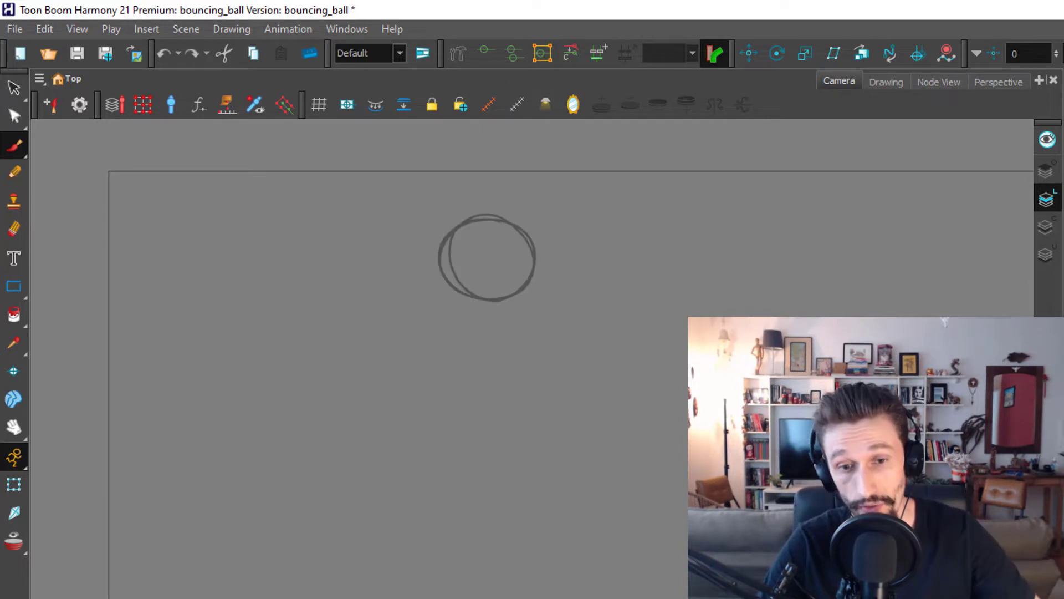
key(".")
key(".")
key(".")
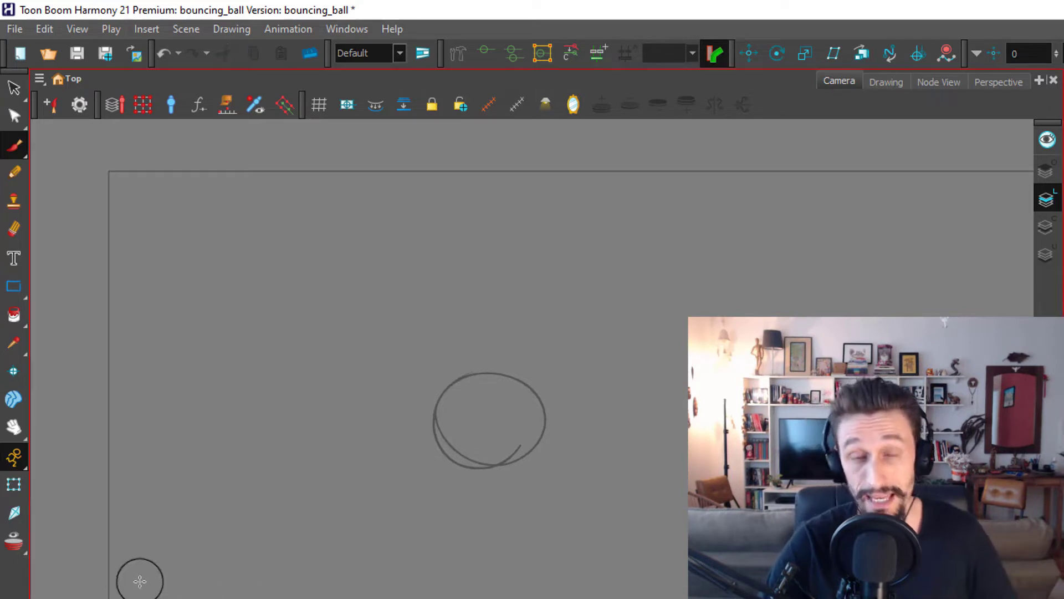
key(".")
key(".")
key(".")
key(".")
key(".")
key(".")
key(".")
key(".")
key(".")
key(".")
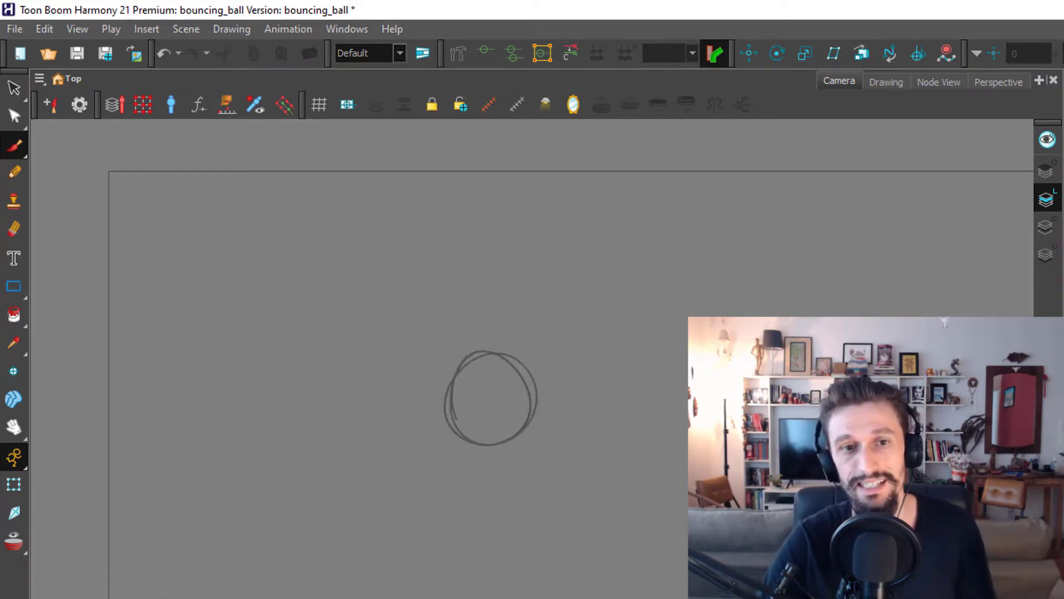
key(".")
key(".")
key(".")
key(".")
key(".")
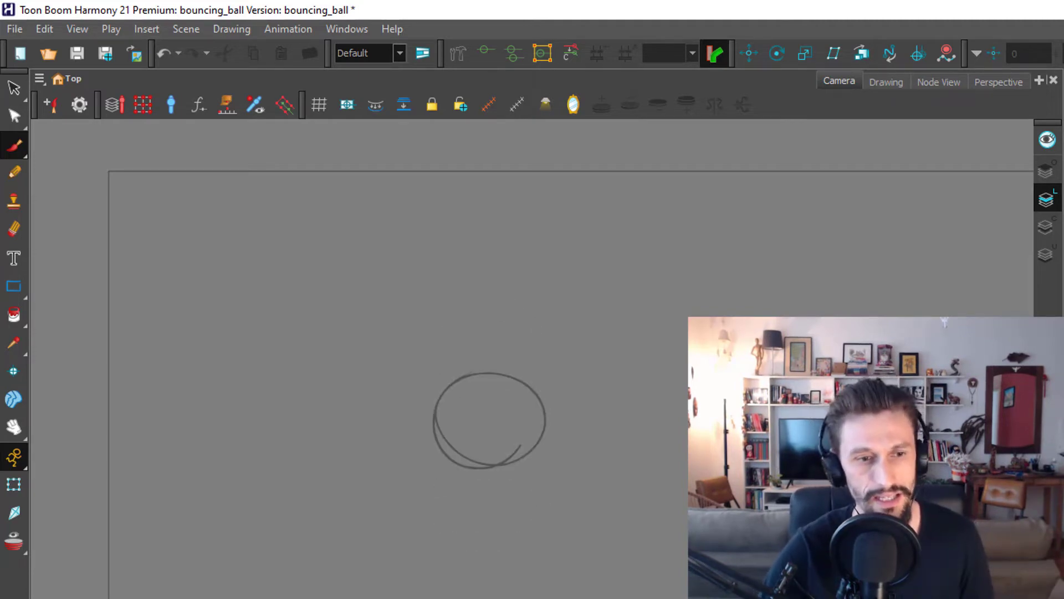
key(".")
key(".")
key(".")
key(".")
key(".")
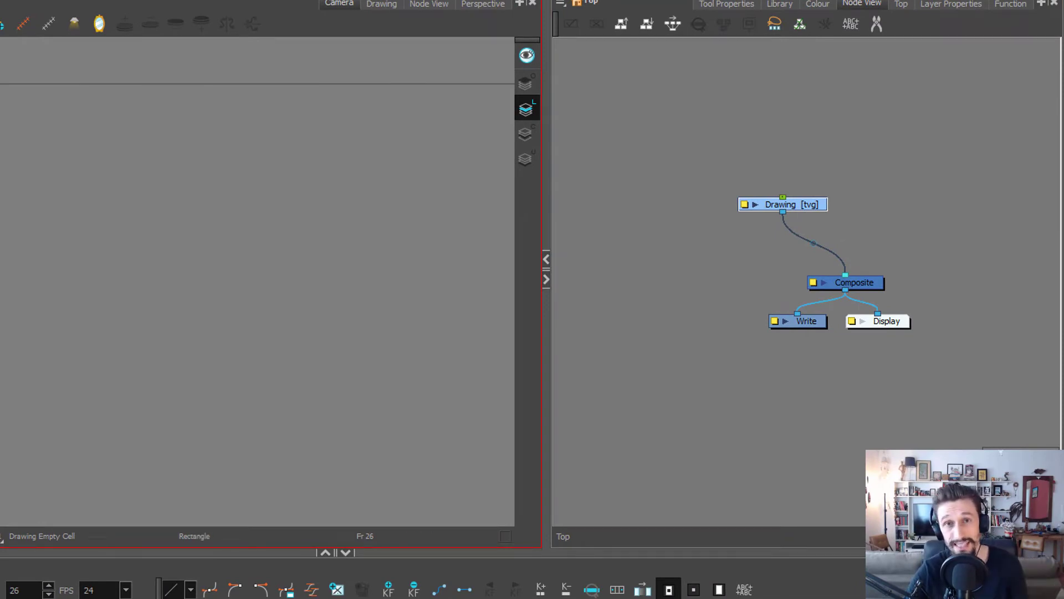
Step: Draw a straight horizontal line across the full width of the camera frame at frame 26 with the Line tool
left_click(12, 188)
left_click(68, 223)
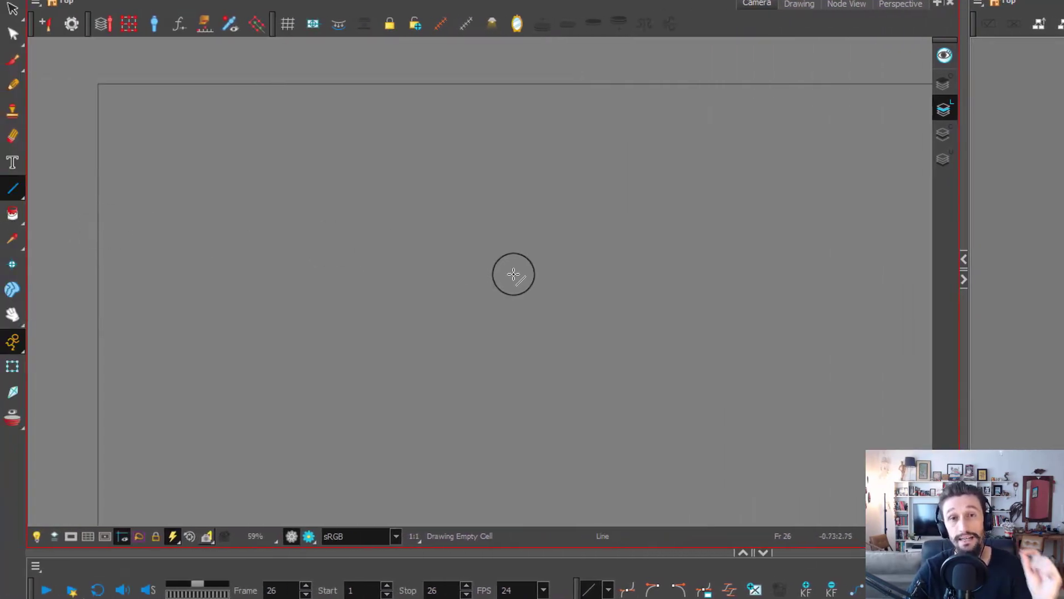
left_click_drag(112, 392, 920, 397)
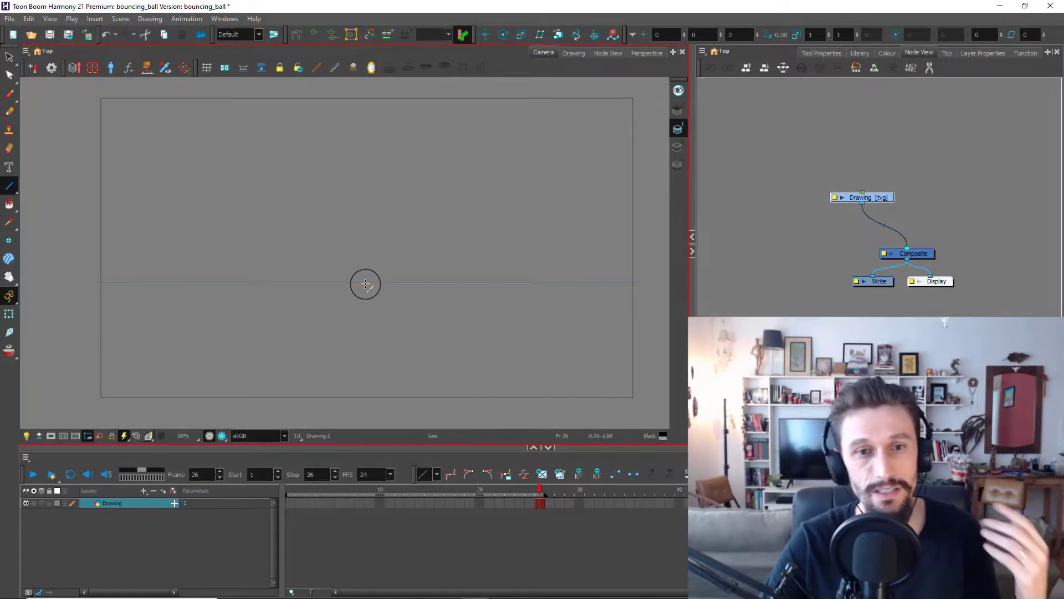
Step: Draw four perspective lines fanning down from the horizon line's centre and two horizontal lines across them, extending past the camera frame
mouse_move(365, 283)
left_mouse_down()
mouse_move(190, 360)
mouse_move(68, 382)
left_mouse_up()
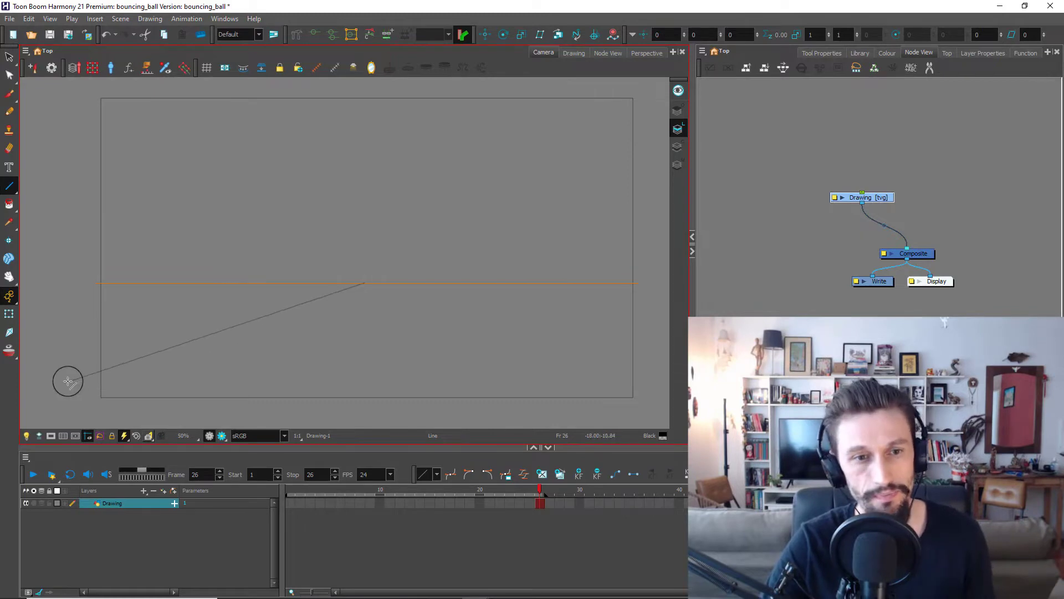
mouse_move(363, 283)
left_mouse_down()
mouse_move(672, 382)
mouse_move(671, 361)
left_mouse_up()
mouse_move(364, 283)
left_mouse_down()
mouse_move(366, 418)
mouse_move(271, 411)
left_mouse_up()
left_click_drag(364, 283, 526, 415)
left_click_drag(52, 305, 696, 306)
left_click_drag(38, 351, 703, 355)
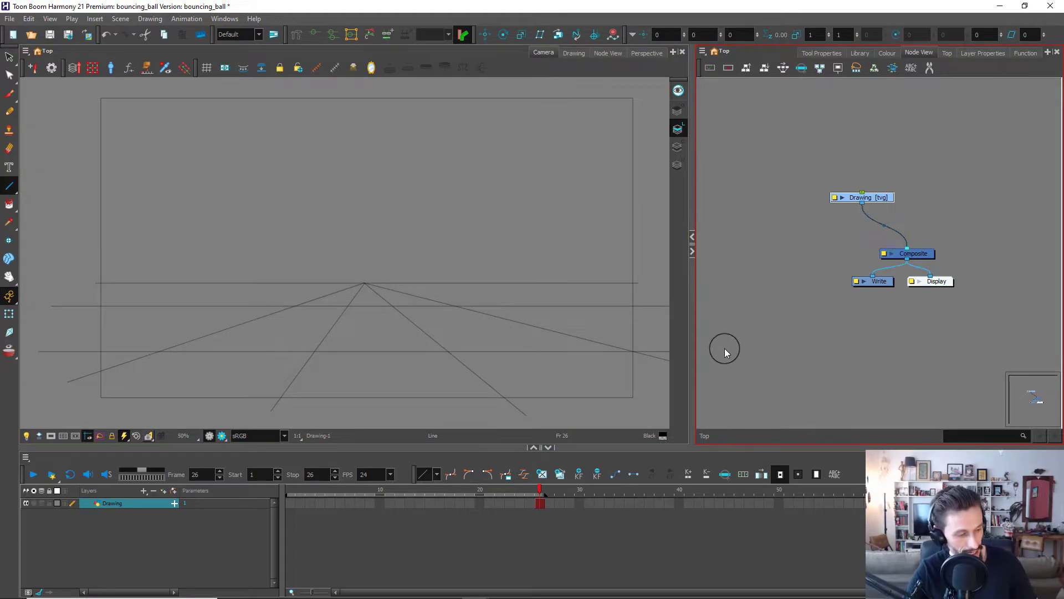
Step: Cut away the converging line segments above the upper floor line and delete the rest of the original horizon line
key("alt+t")
left_click(407, 292)
key("Delete")
left_click(380, 297)
key("Delete")
left_click(356, 296)
key("Delete")
left_click(345, 283)
key("Delete")
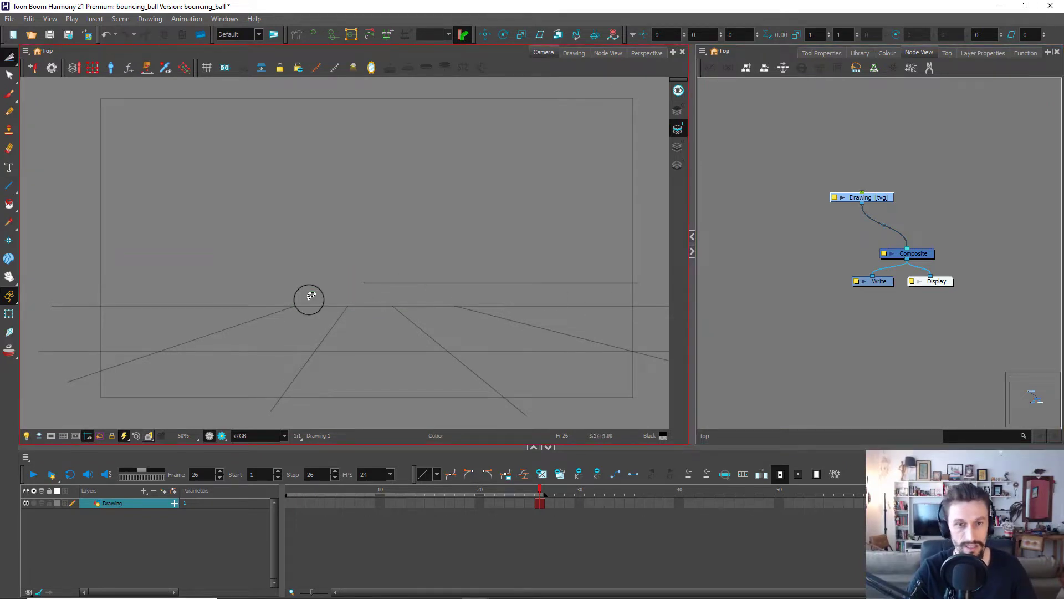
key("alt+s")
left_click(418, 284)
key("Delete")
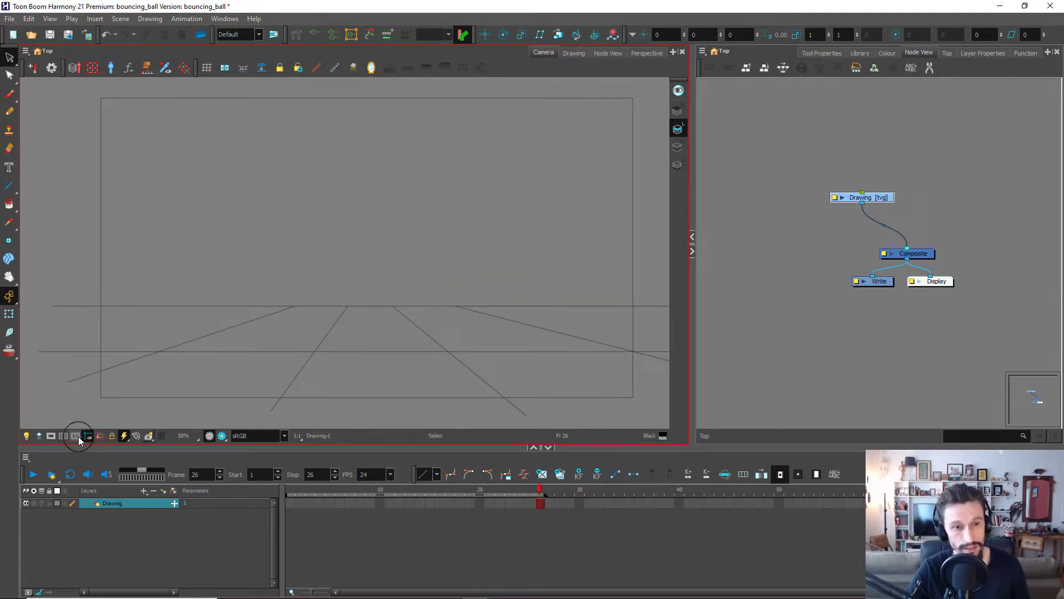
Step: Mask the area outside the camera frame and move the lower horizontal floor line slightly upward
left_click(50, 435)
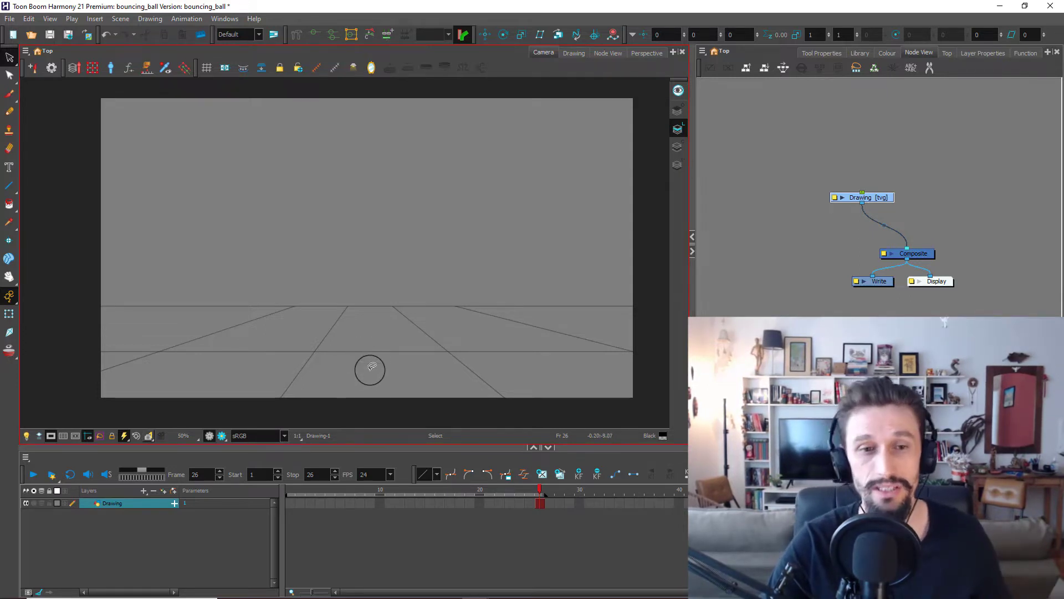
left_click(380, 349)
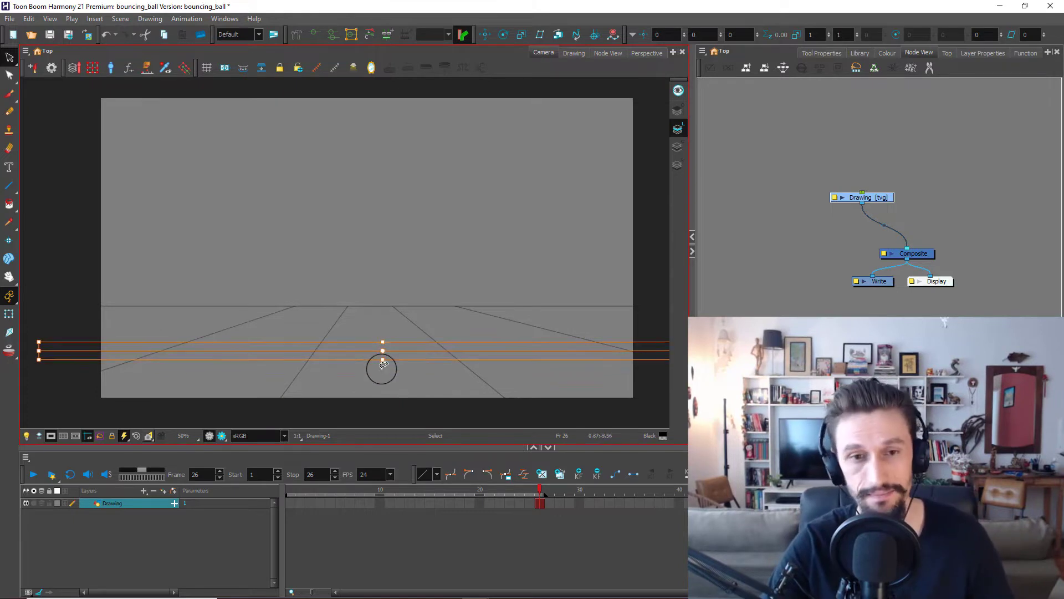
left_click(796, 281)
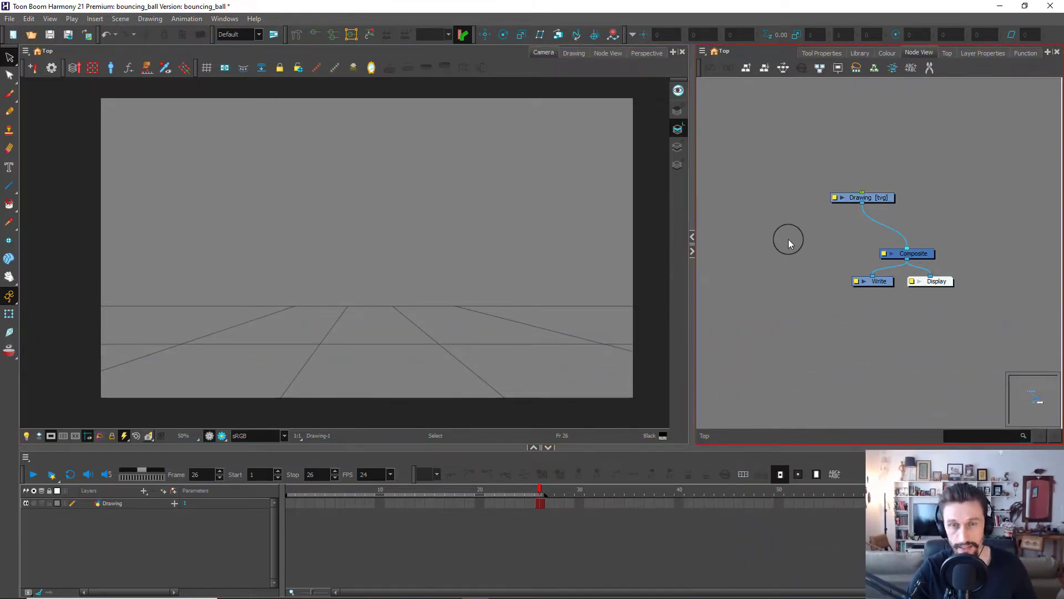
Step: Add a drawing layer named "trajetoria" and connect its node to the Composite
key("ctrl+r")
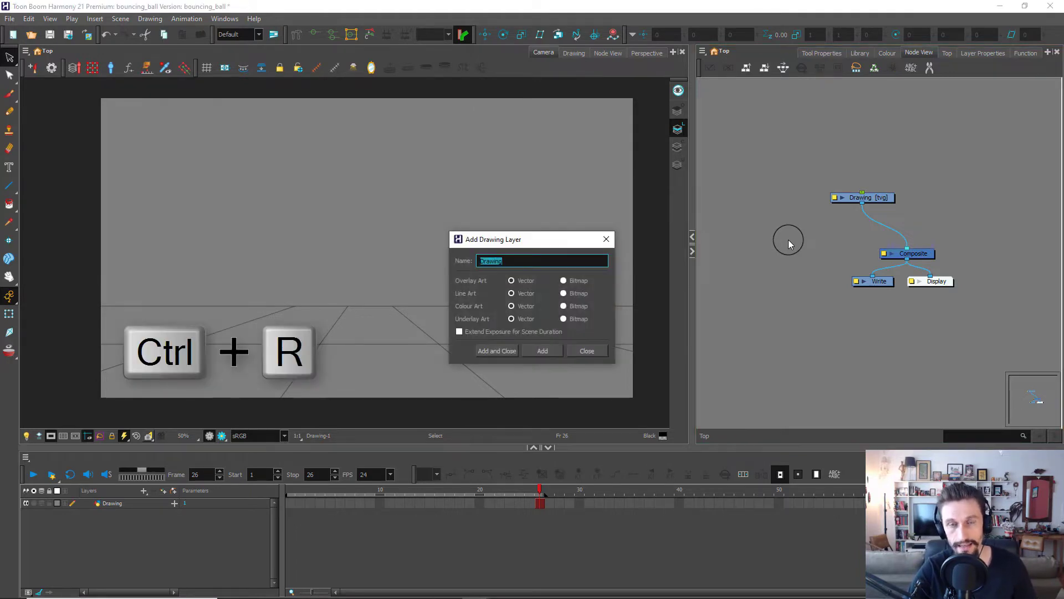
type("trajetoria")
left_click(497, 350)
mouse_move(767, 198)
left_mouse_down()
mouse_move(798, 198)
mouse_move(824, 230)
mouse_move(891, 248)
left_mouse_up()
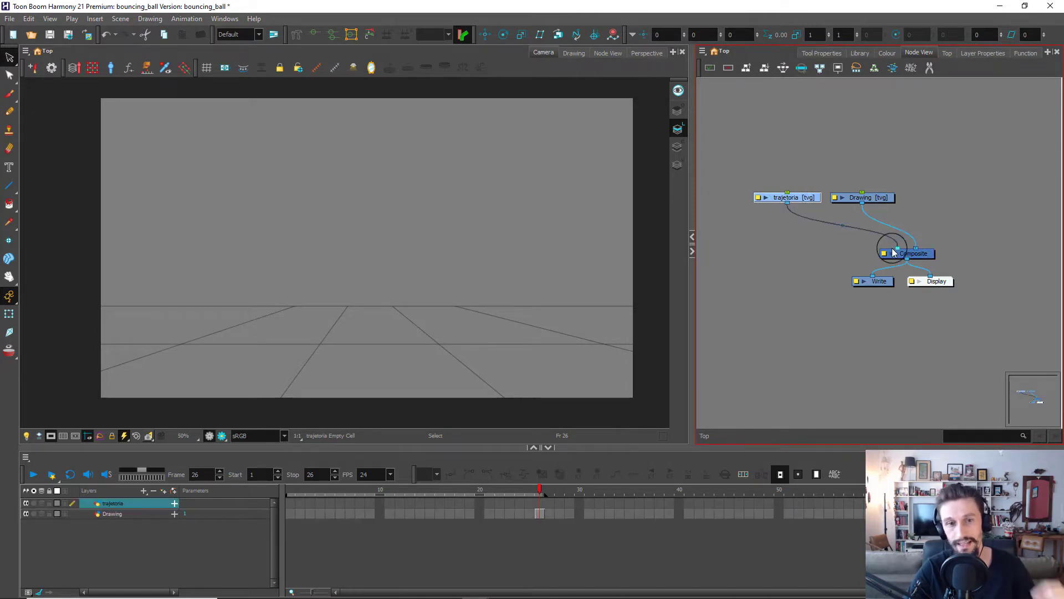
Step: Move the original Drawing node away from the trajetoria node and rename its layer "layout"
left_click_drag(884, 201, 931, 199)
double_click(877, 198)
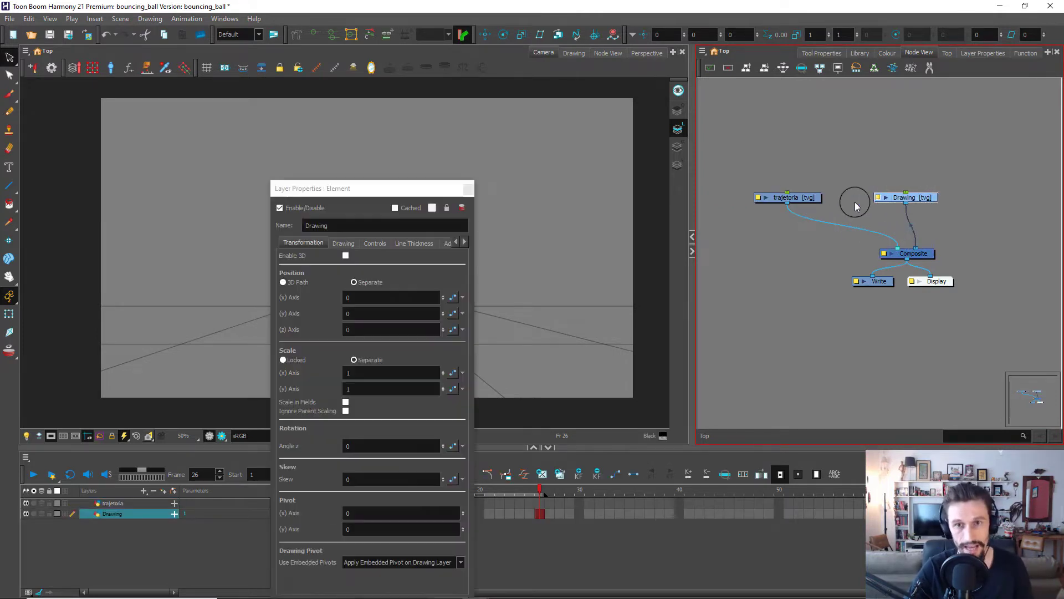
type("layout")
left_click(468, 188)
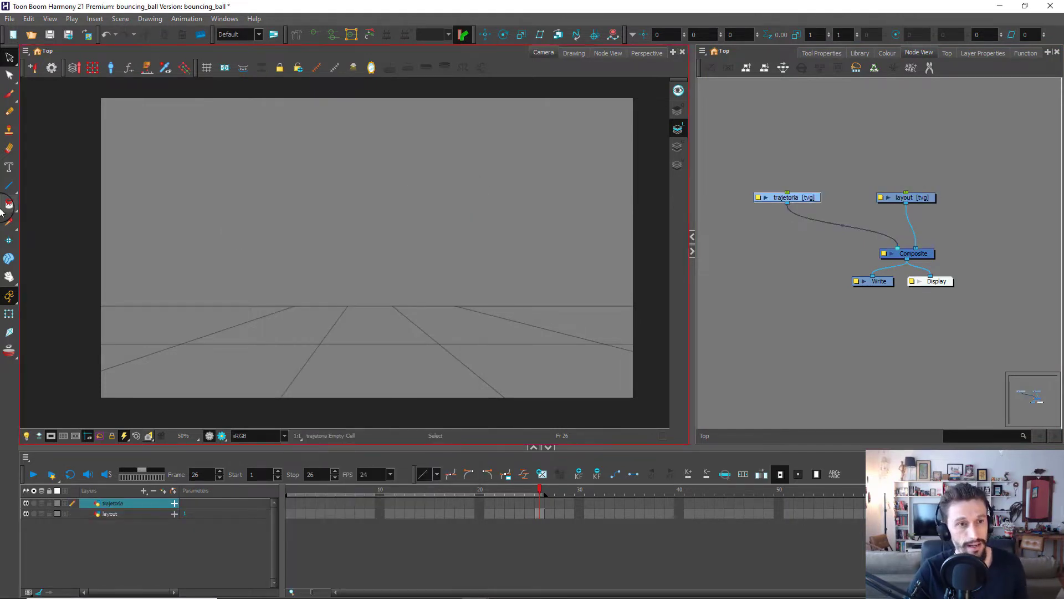
Step: Draw a vertical line of size 10 on the trajetoria layer, from the lower floor line to near the frame's upper edge
left_click(12, 185)
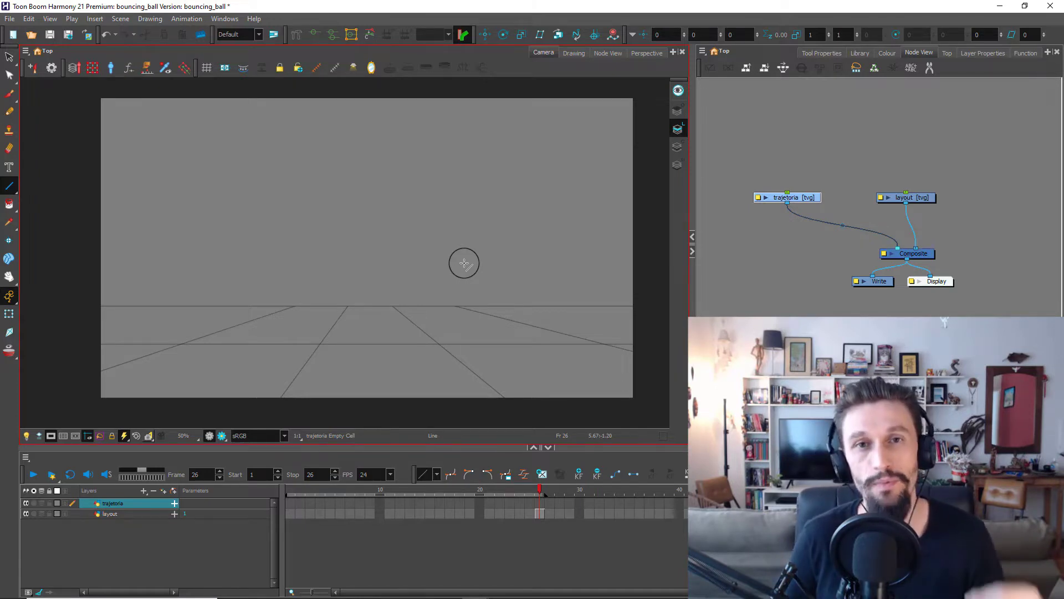
left_click(815, 53)
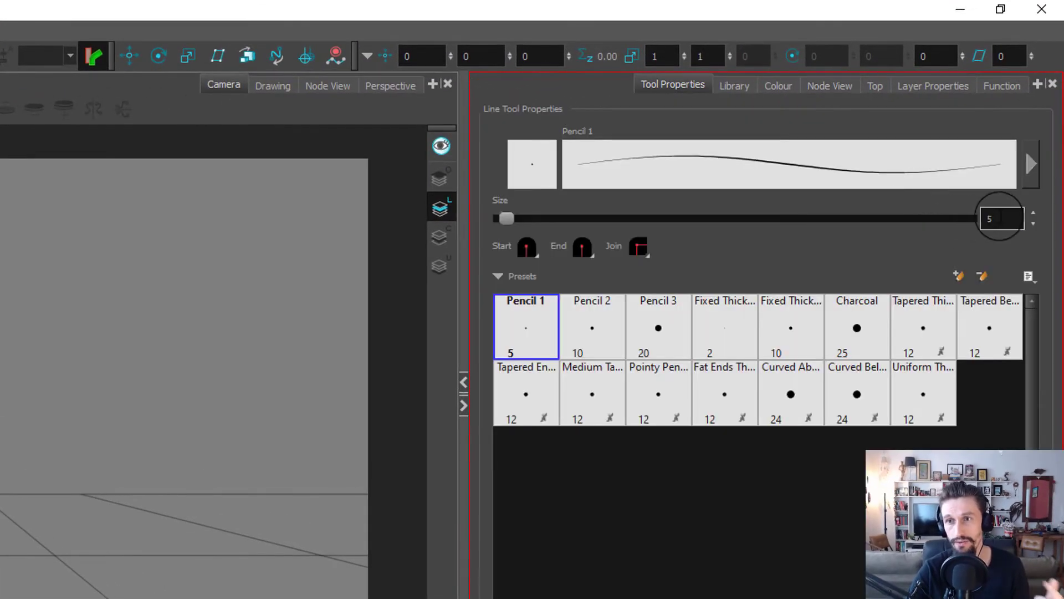
double_click(1001, 218)
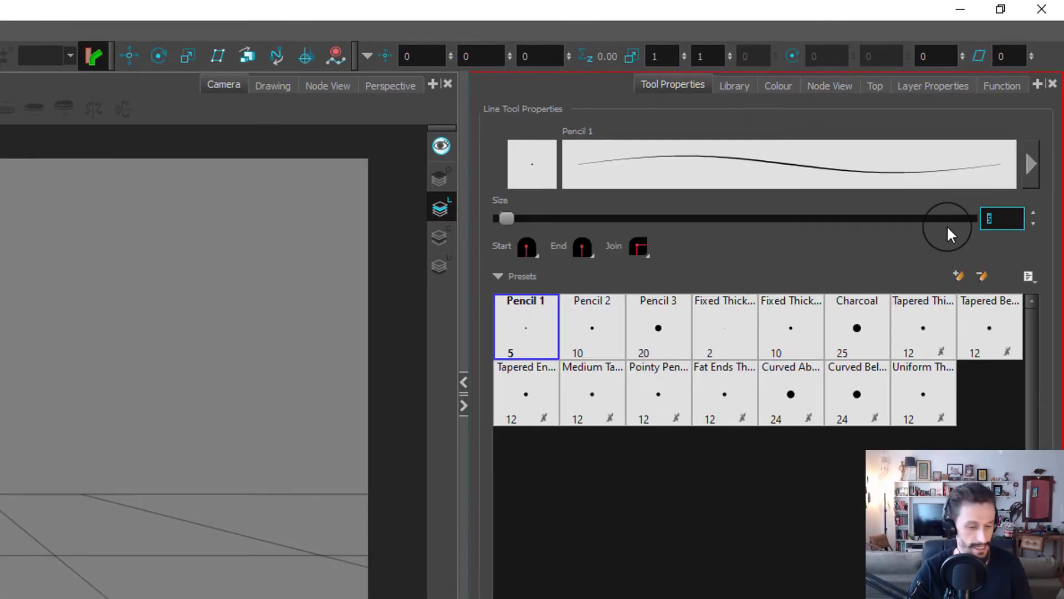
type("10")
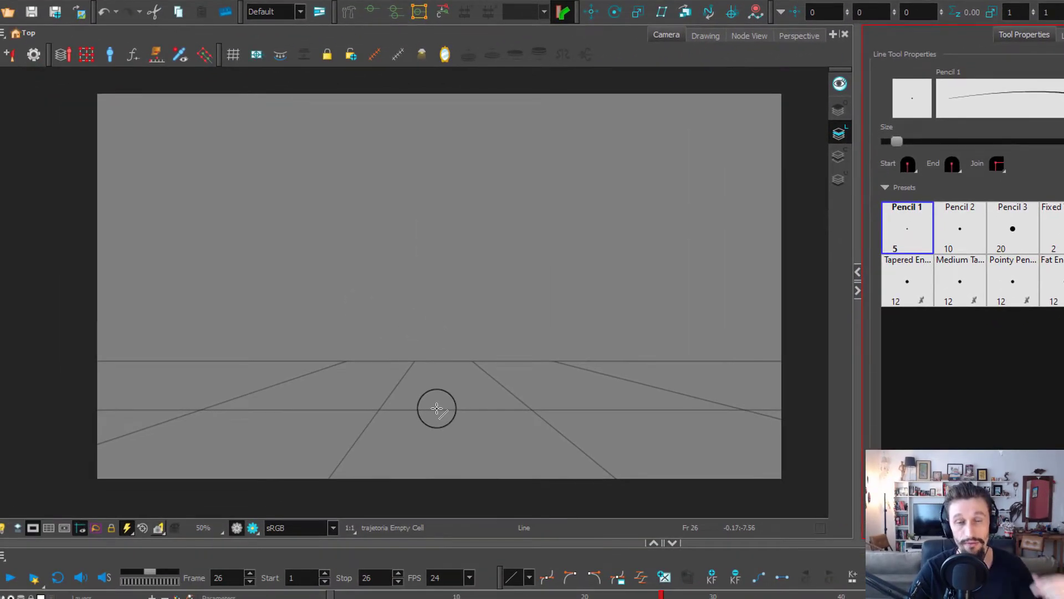
left_click_drag(440, 411, 446, 142)
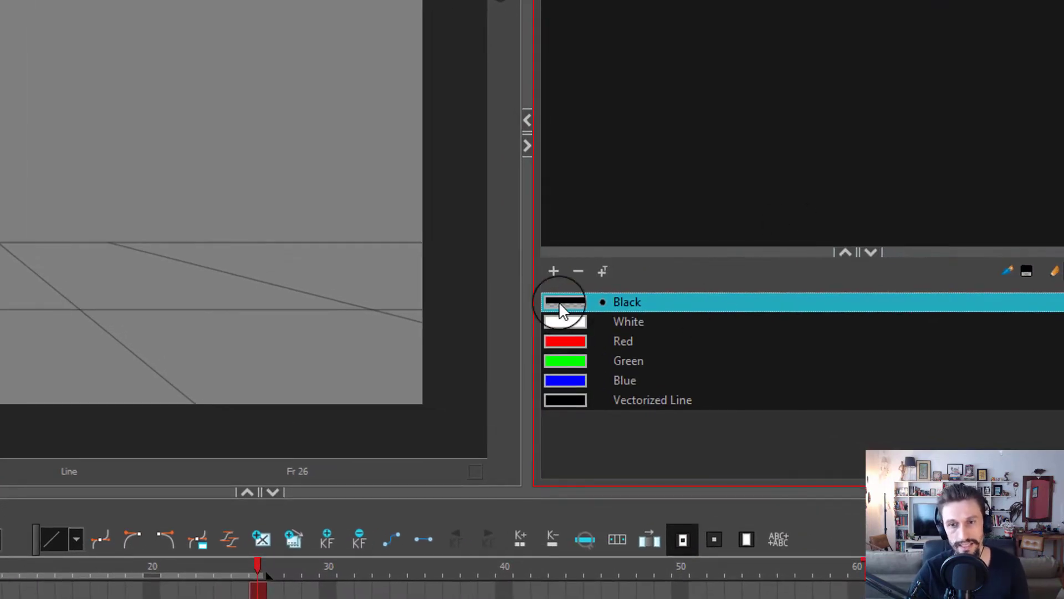
Step: Inspect the transparency of the Black swatch in the Colour Picker
double_click(559, 302)
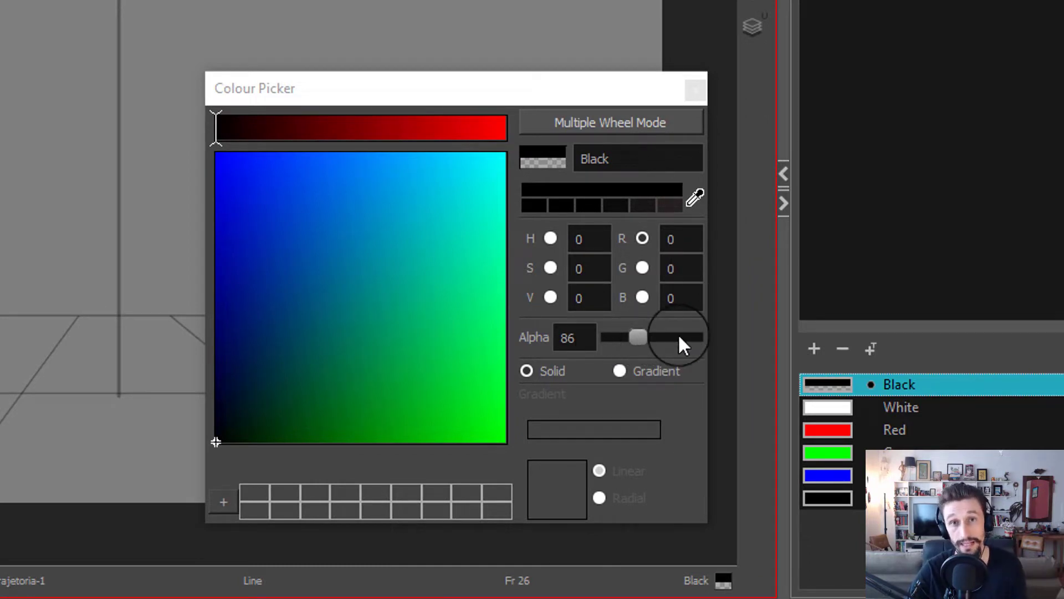
left_click(696, 89)
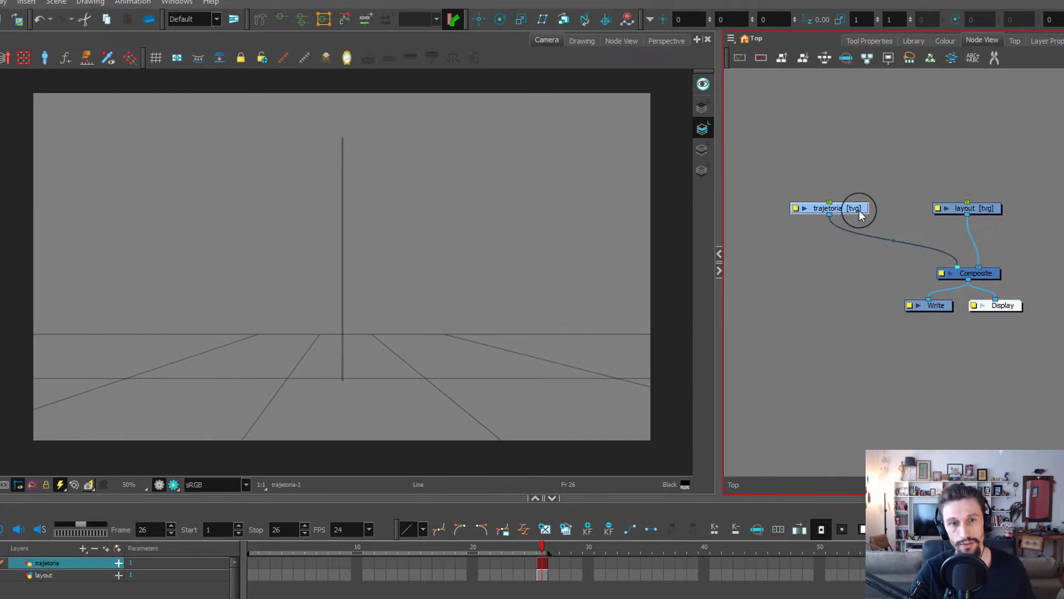
Step: Add a drawing layer named "ball" and connect its node to the Composite in front of trajetoria
left_click(859, 211)
left_click(986, 207)
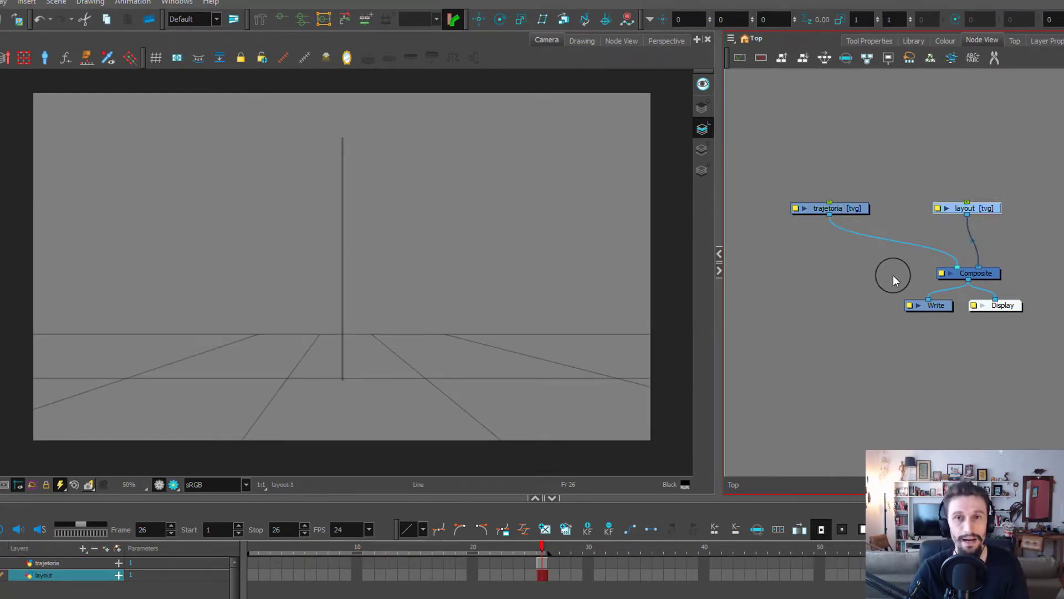
key("ctrl+r")
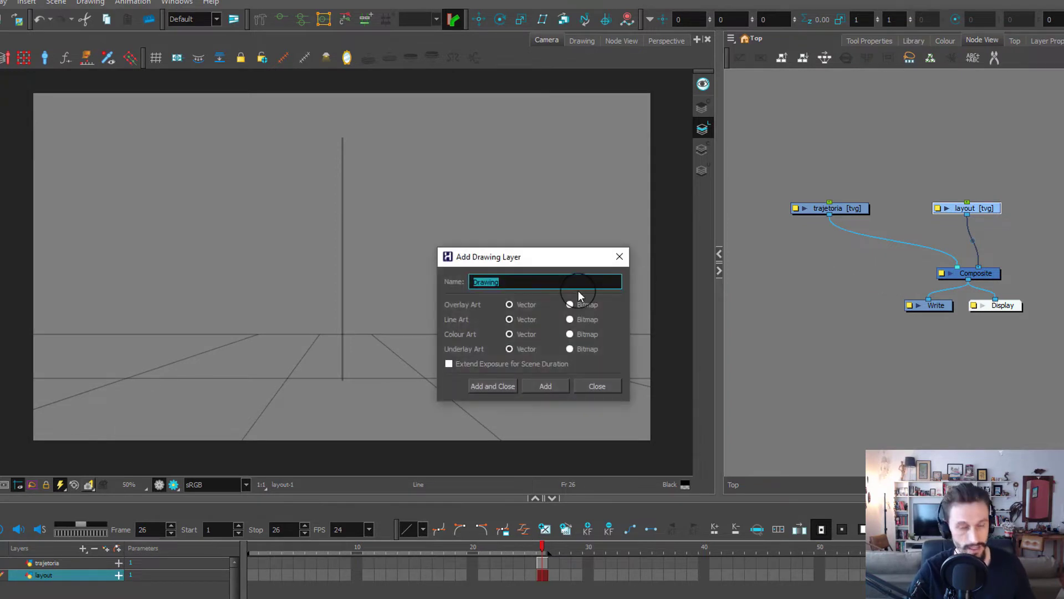
type("ball")
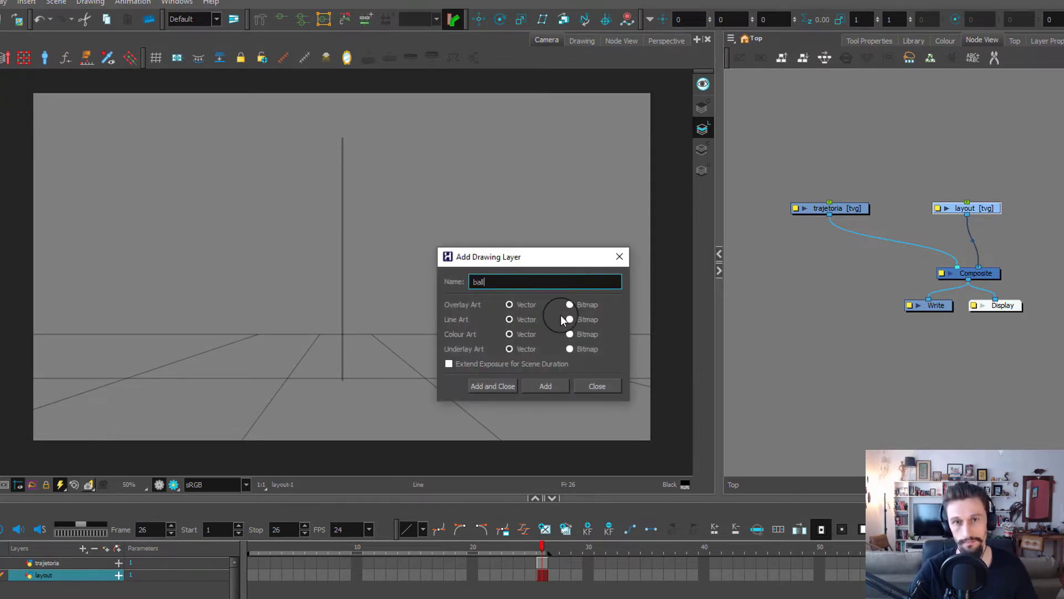
key("Return")
left_click_drag(768, 222, 950, 272)
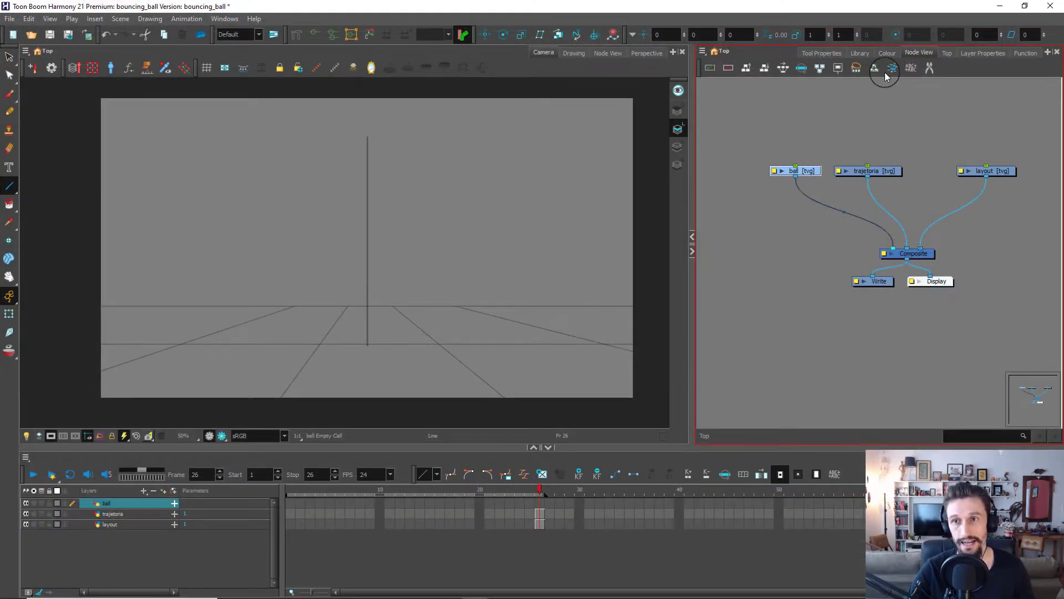
Step: Draw a Blue circle on the ball layer with the Ellipse tool, around the lower end of the vertical line
left_click(948, 41)
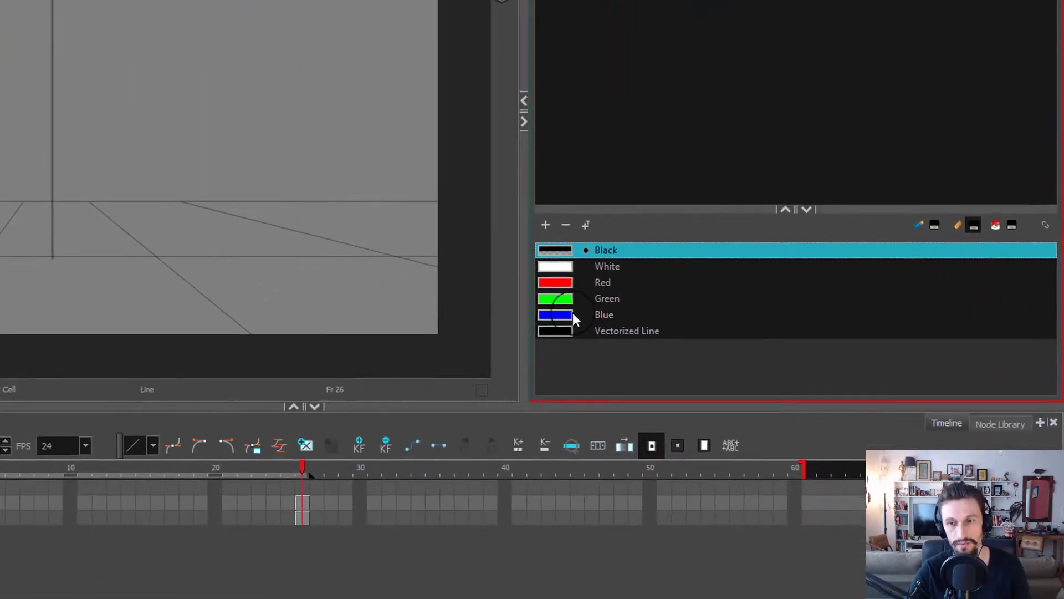
left_click(727, 384)
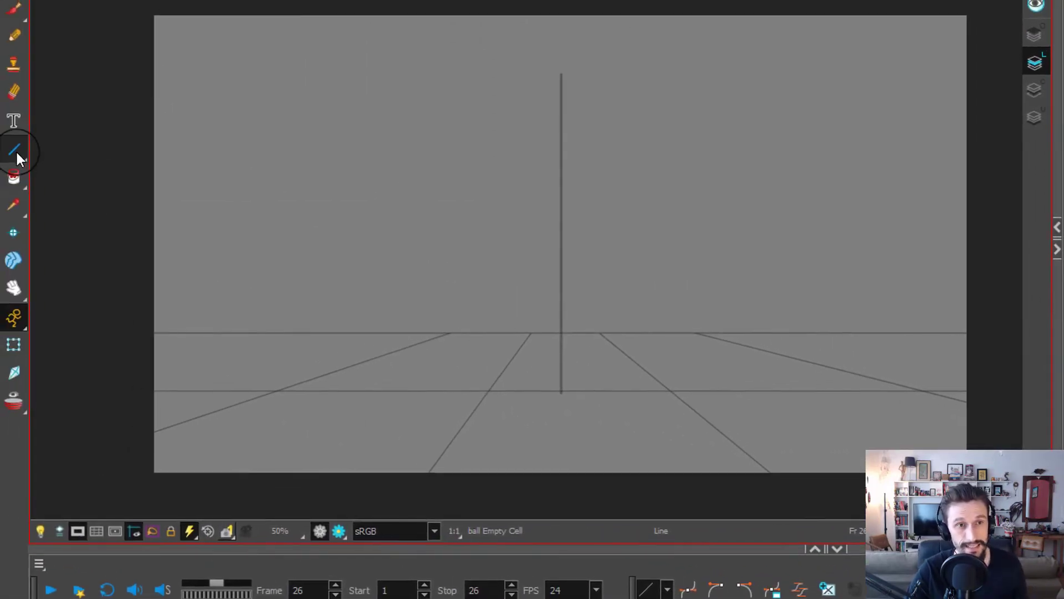
left_click(15, 149)
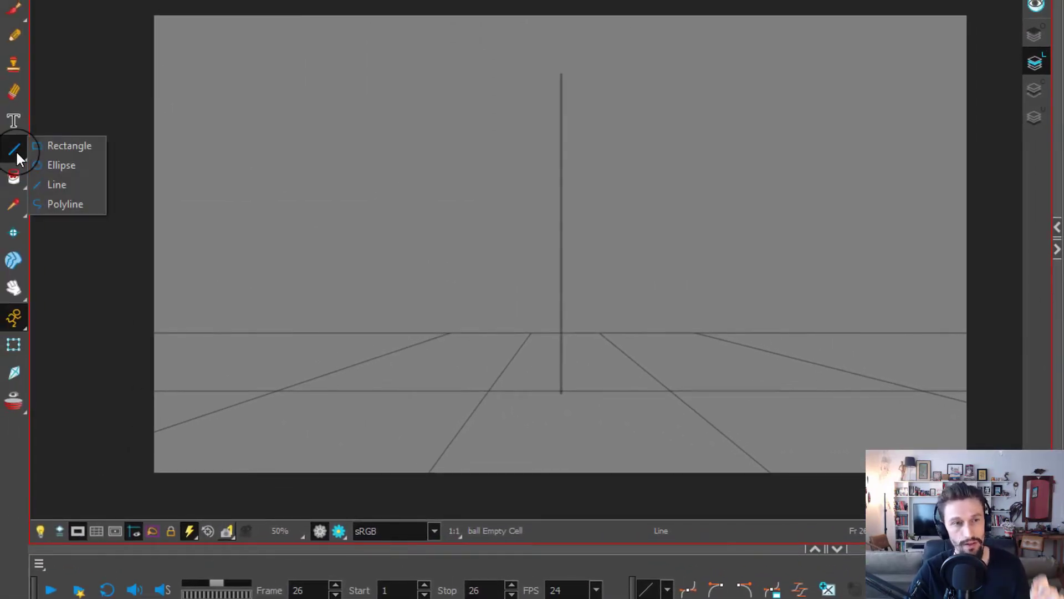
left_click(86, 171)
left_click_drag(516, 332, 593, 402)
Step: Nudge the circle so it is centred on the vertical line and rests on the lower floor line
key("alt+s")
left_click(590, 347)
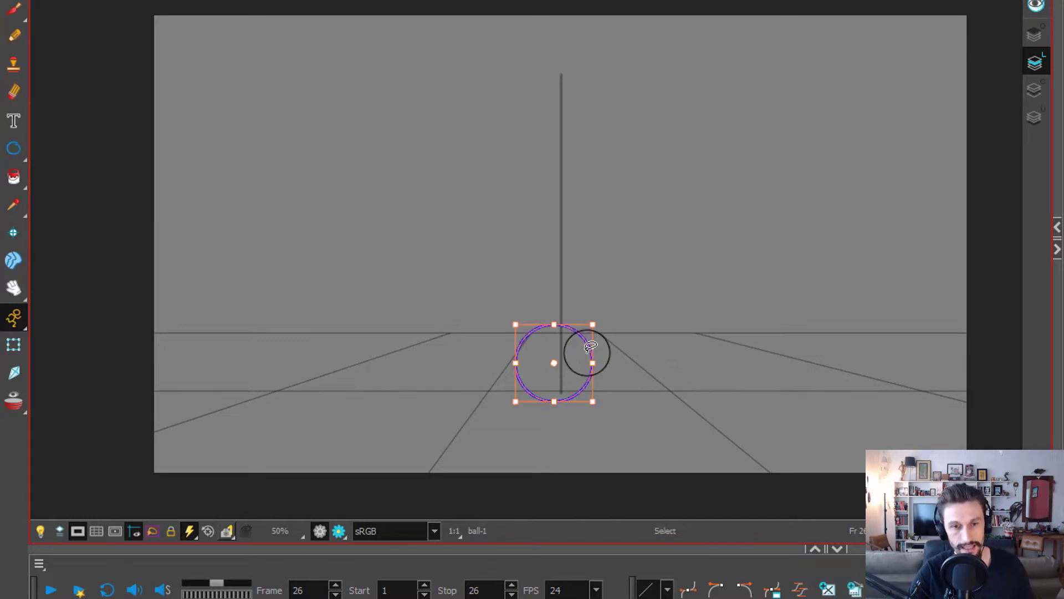
key("Right")
key("Up")
key("Up")
key("Up")
key("Up")
key("Up")
key("Up")
key("Up")
key("Up")
key("Up")
key("Up")
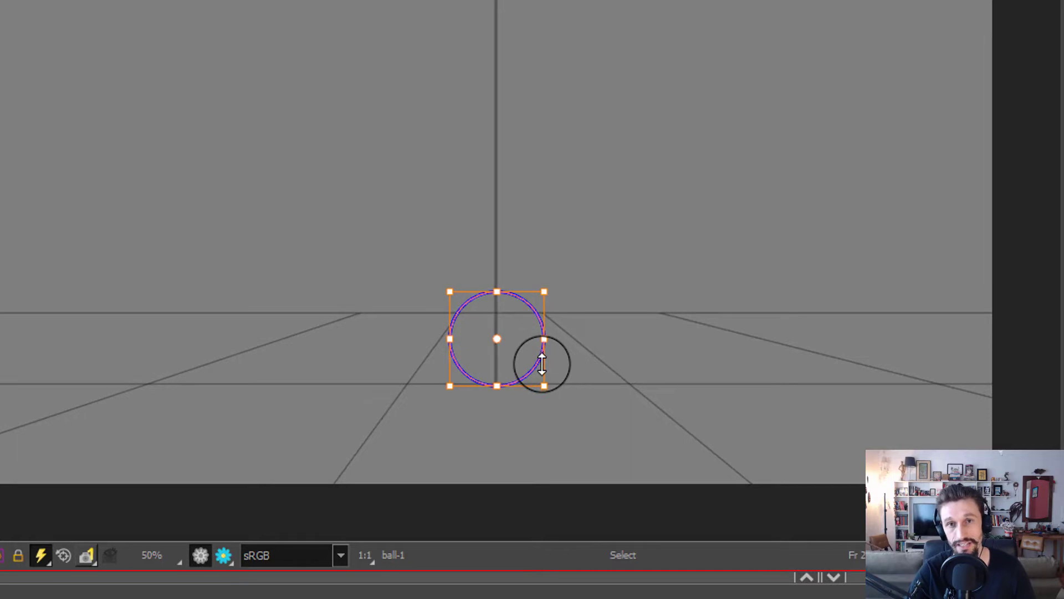
left_click(642, 362)
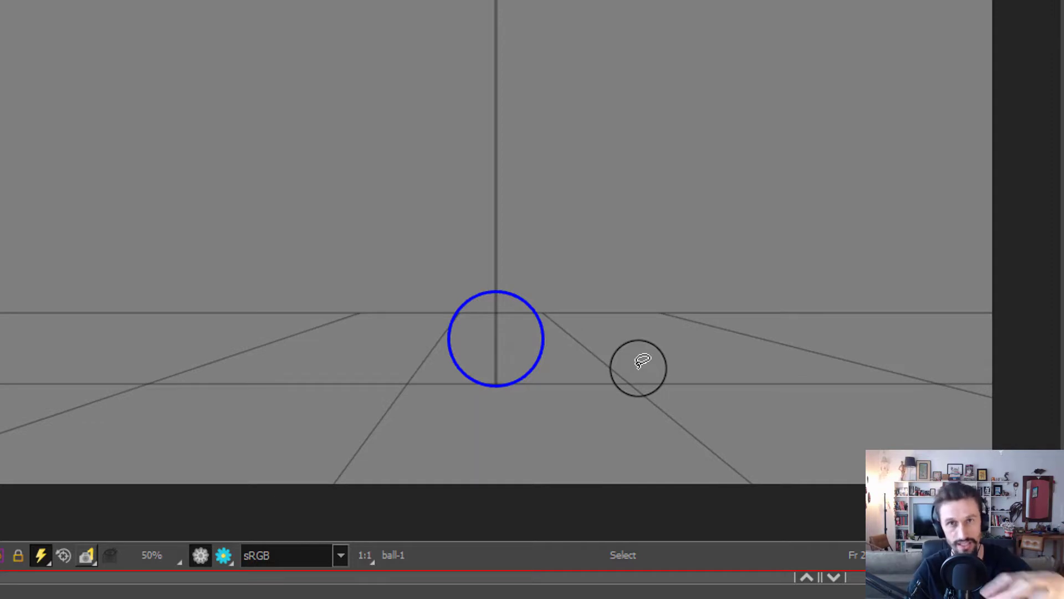
left_click(540, 355)
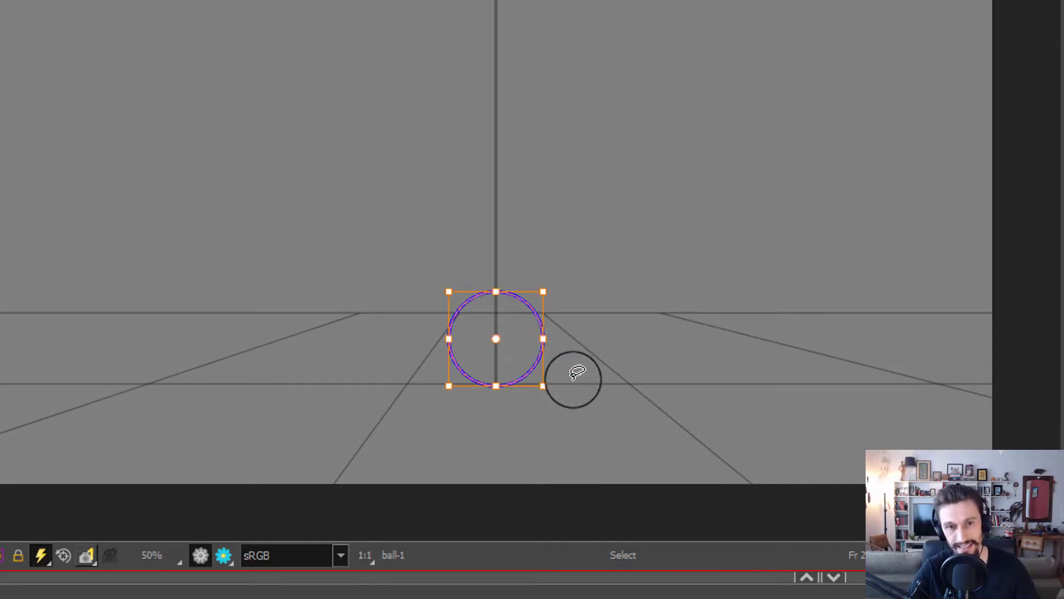
left_click(635, 360)
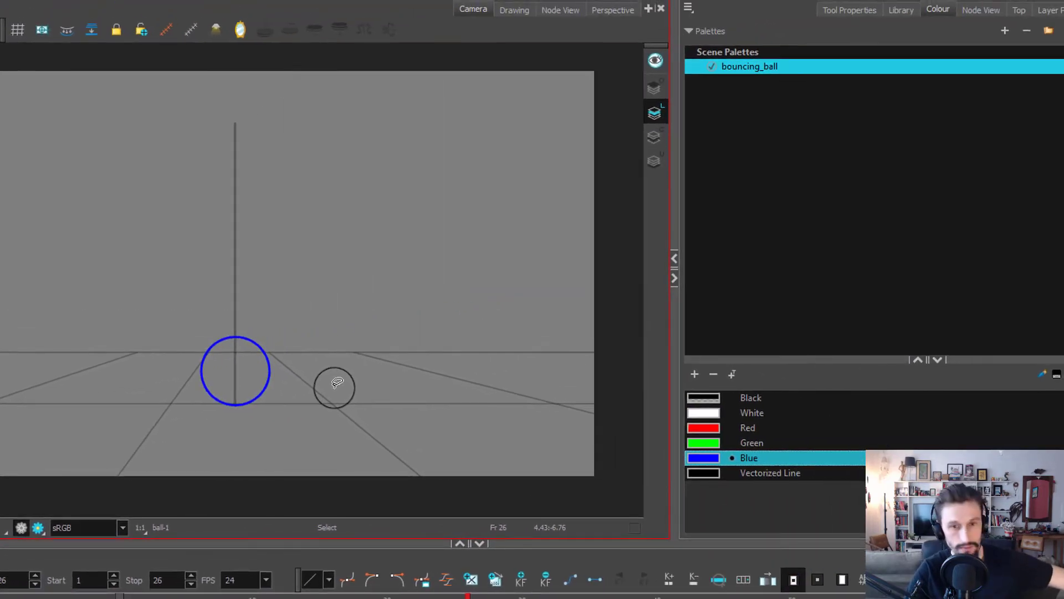
Step: Fill the circle with Blue using the Paint tool
key("alt+i")
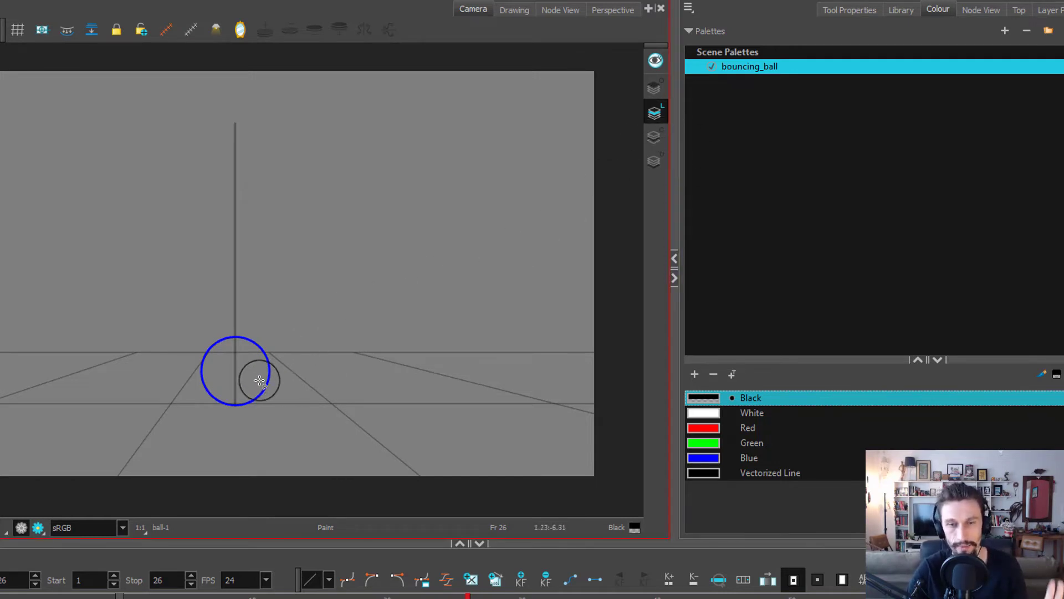
left_click(716, 458)
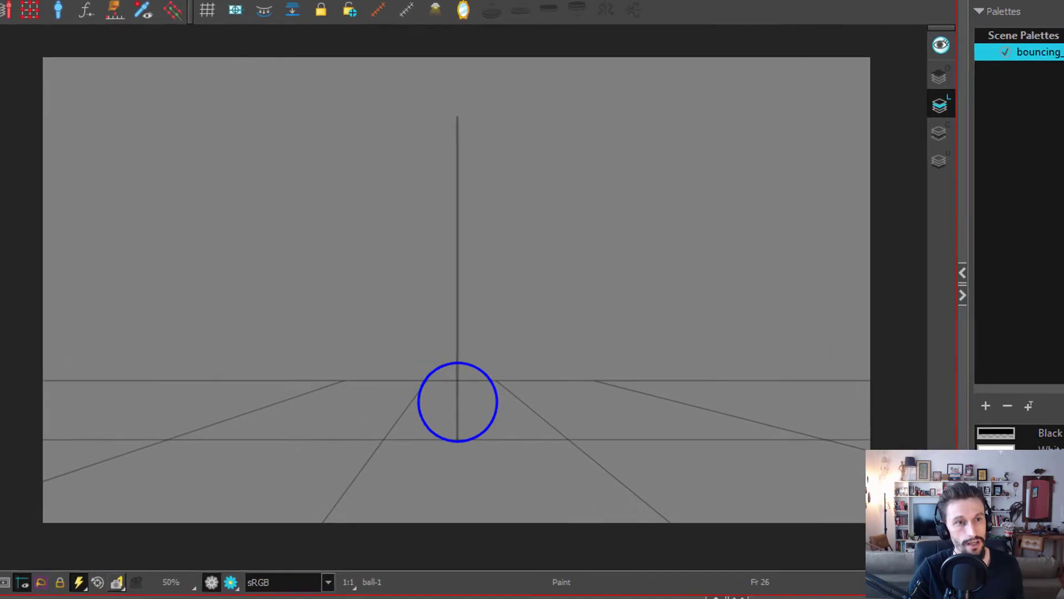
left_click(16, 228)
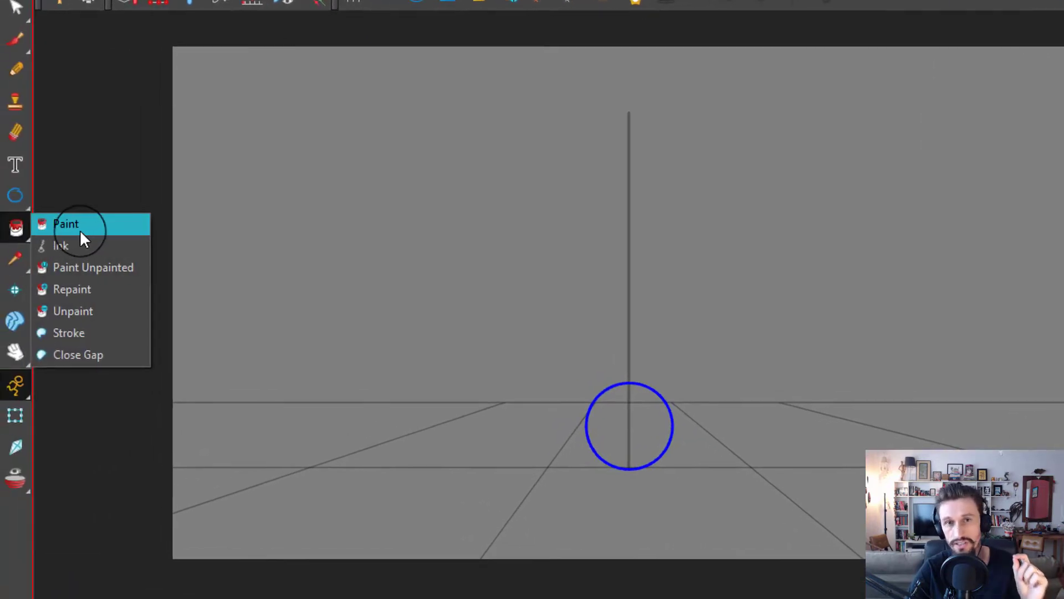
left_click(80, 230)
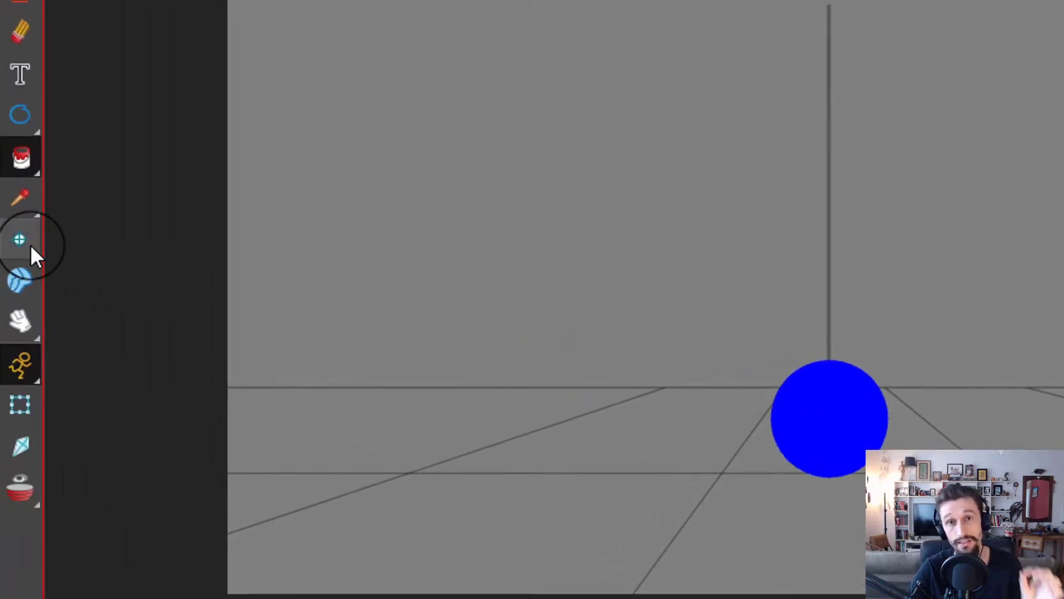
Step: Set the ball drawing's pivot at the centre of the blue circle
left_click(31, 245)
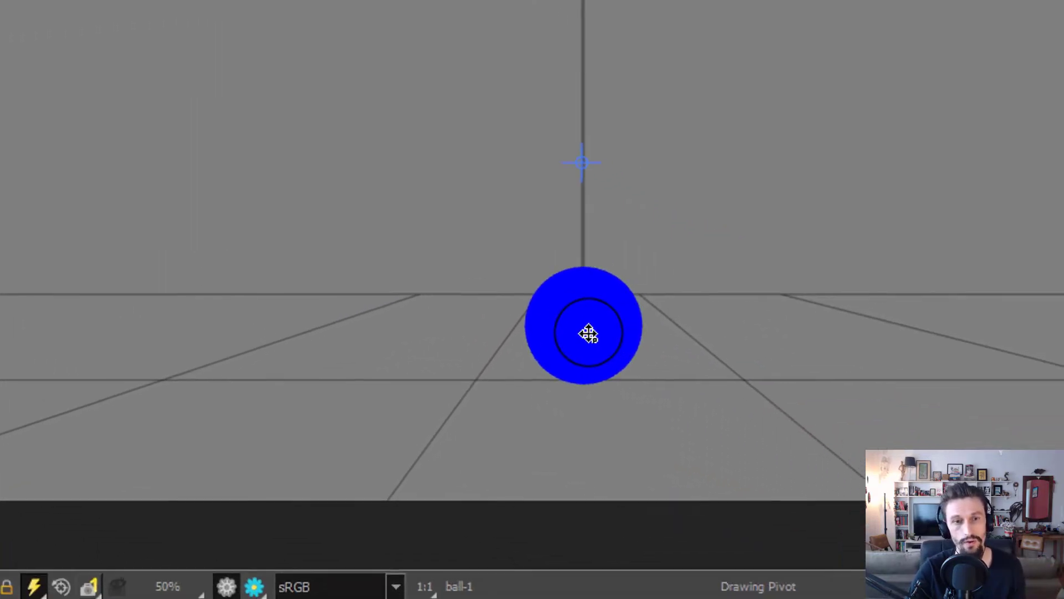
left_click(581, 327)
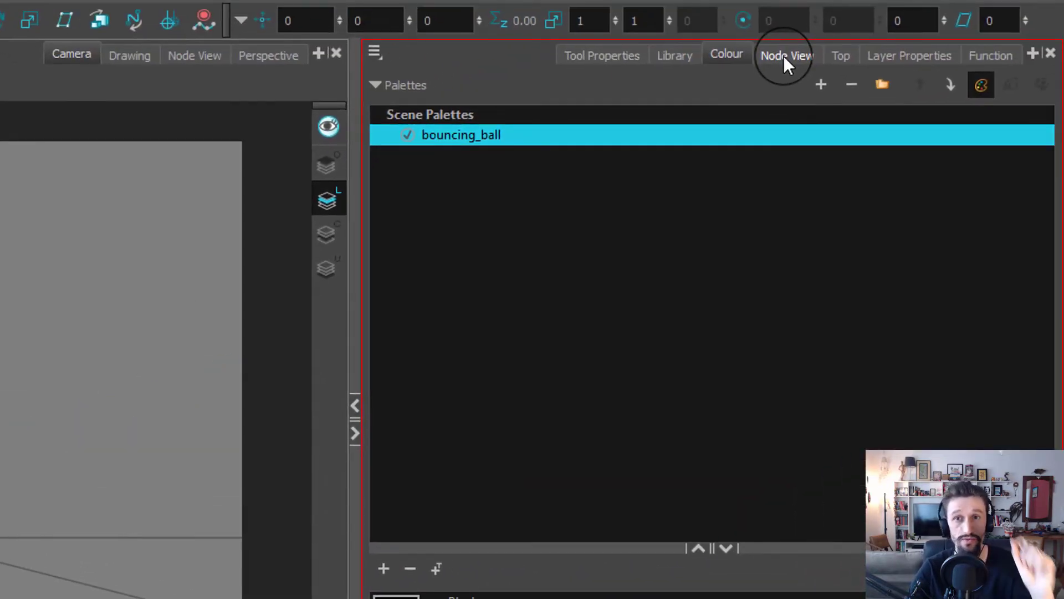
Step: Add a parent peg to the ball node, place it above the node, and set the peg's pivot at the ball's centre
left_click(783, 55)
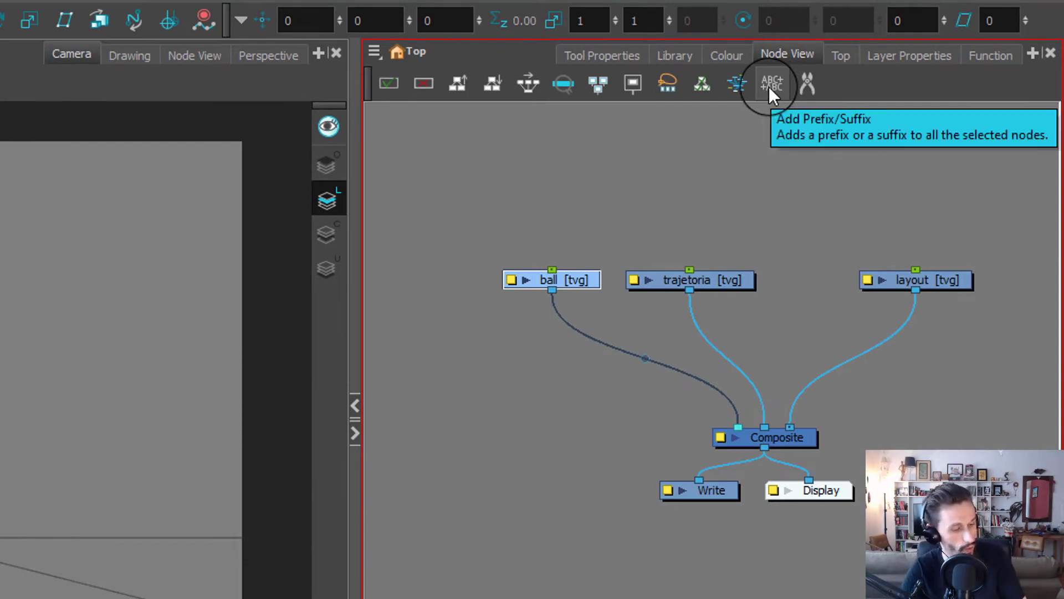
key("ctrl+p")
left_click_drag(554, 178, 571, 204)
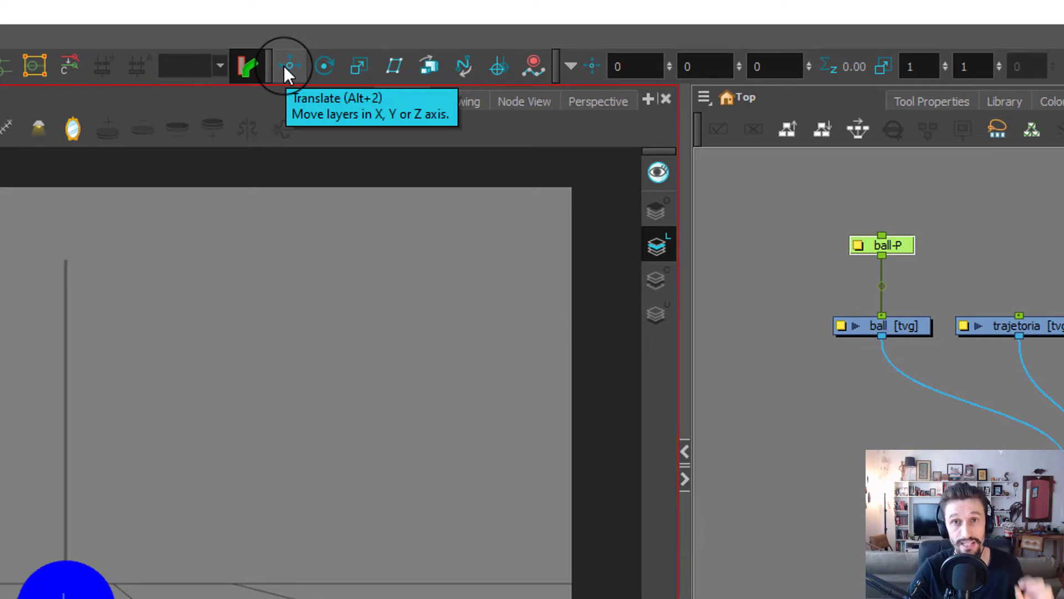
right_click(349, 44)
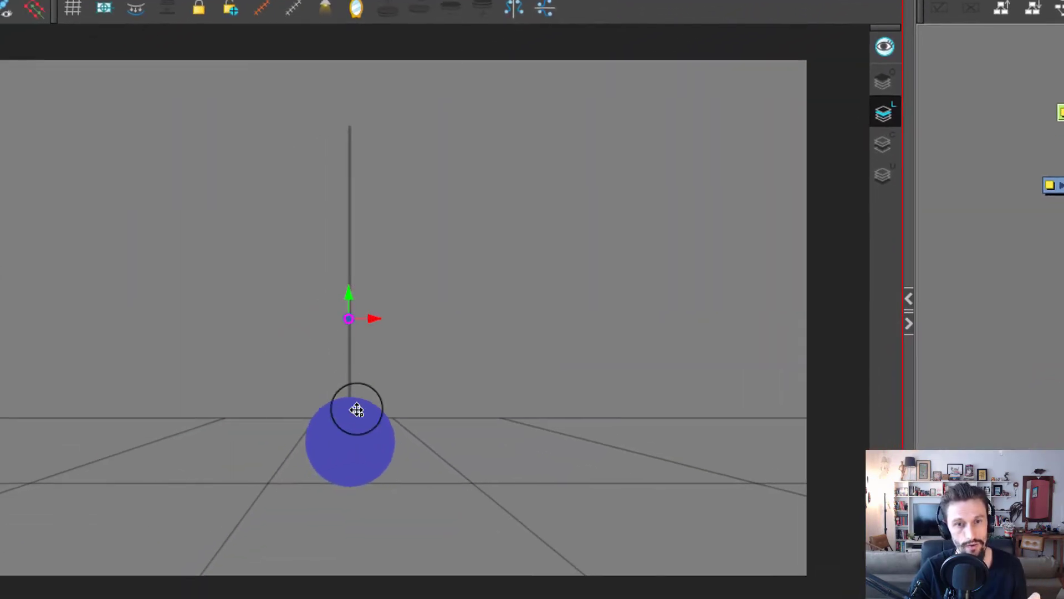
left_click(348, 440)
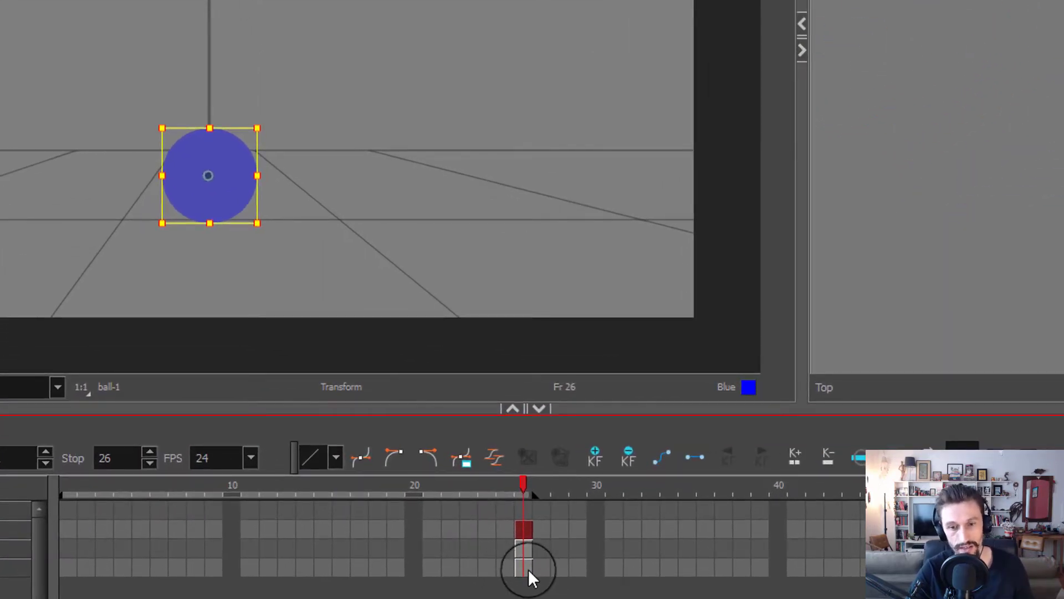
Step: Extend the exposure of the ball, trajetoria and layout drawings to frame 60
left_click_drag(522, 540, 79, 566)
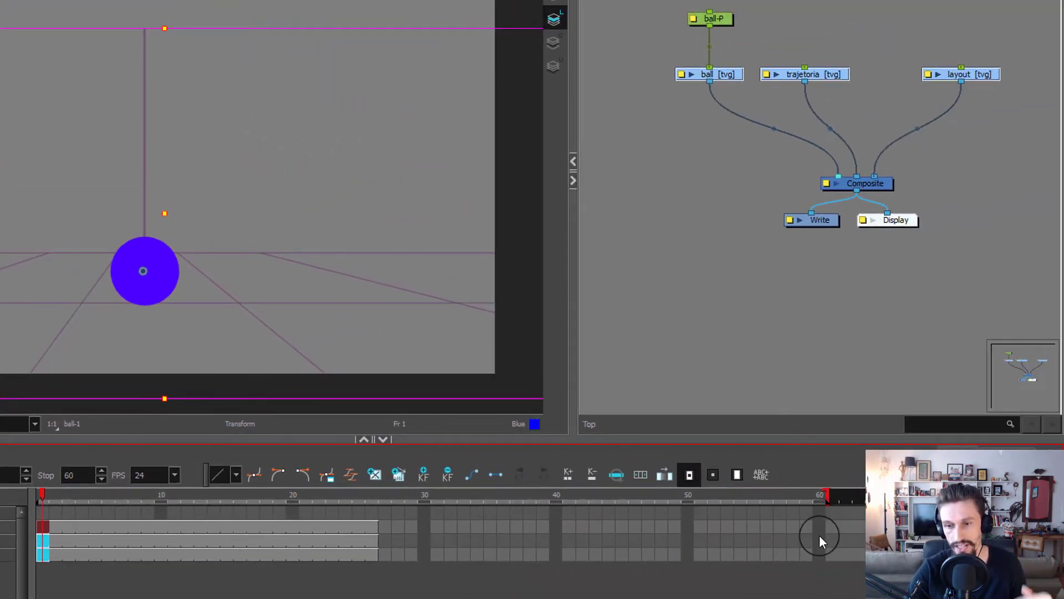
left_click(820, 539)
key("F5")
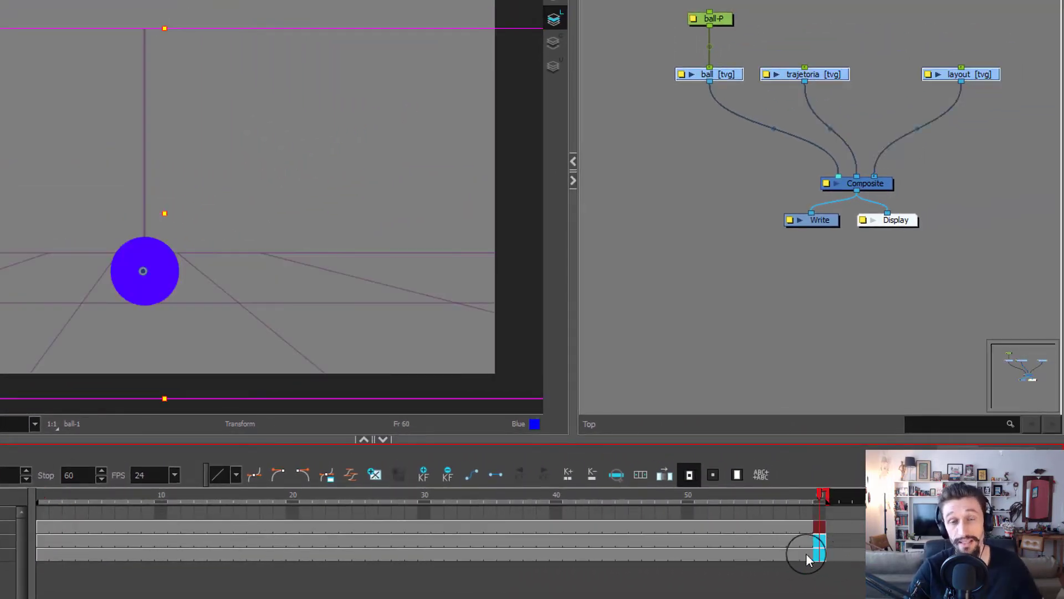
Step: Add a keyframe to the ball-P peg at frame 1
left_click_drag(45, 494, 1, 495)
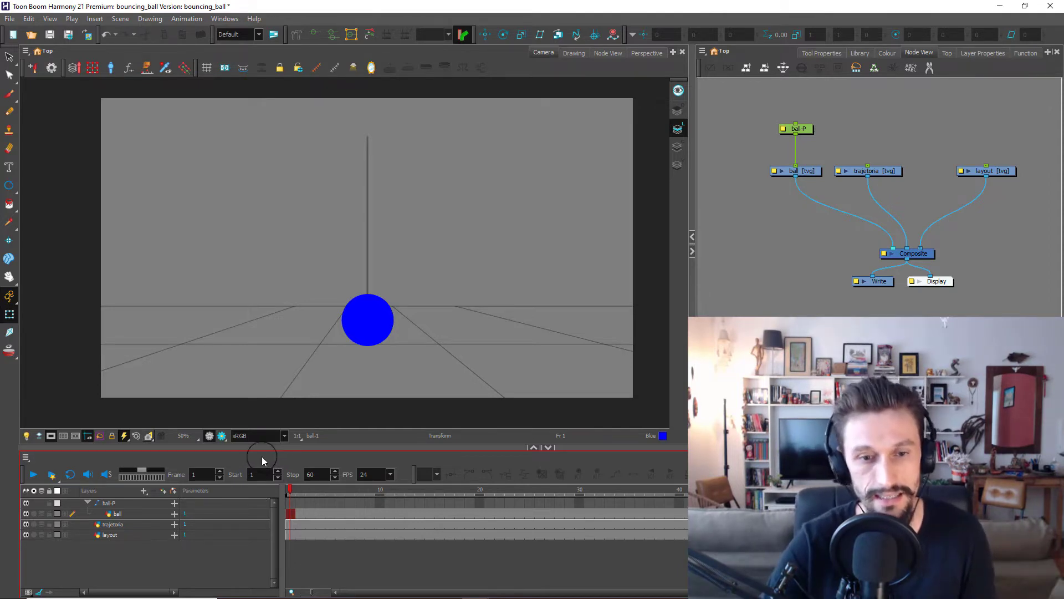
left_click(293, 504)
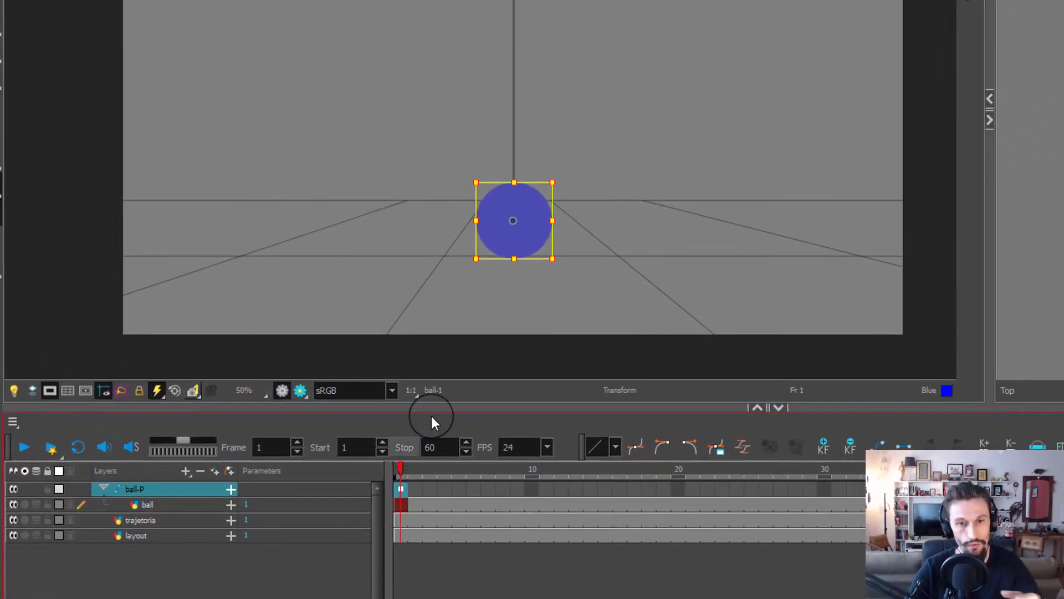
Step: Key the ball-P peg at frame 3 with the ball squashed into a wide, flat ellipse on the floor
left_click(431, 489)
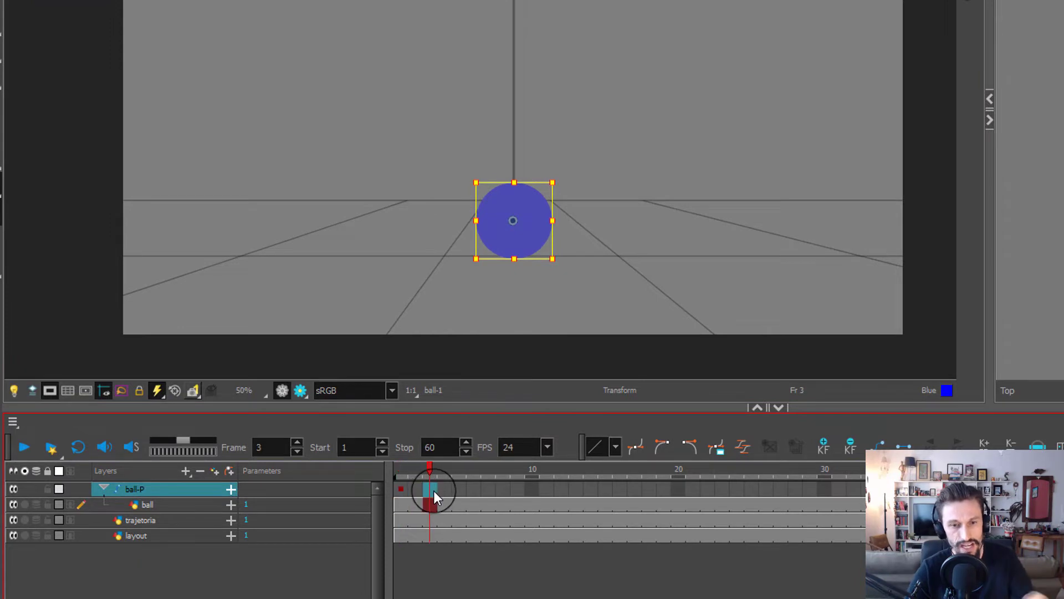
left_click_drag(519, 190, 546, 236)
key("Escape")
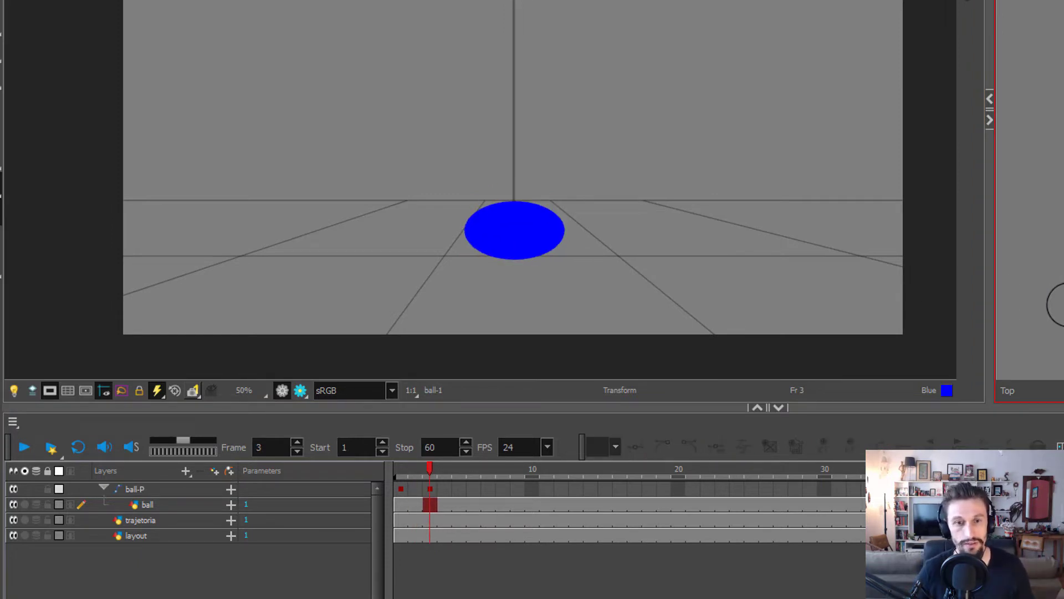
Step: Play the animation from frame 1 to check the change from round to squashed ball
key("comma")
key("comma")
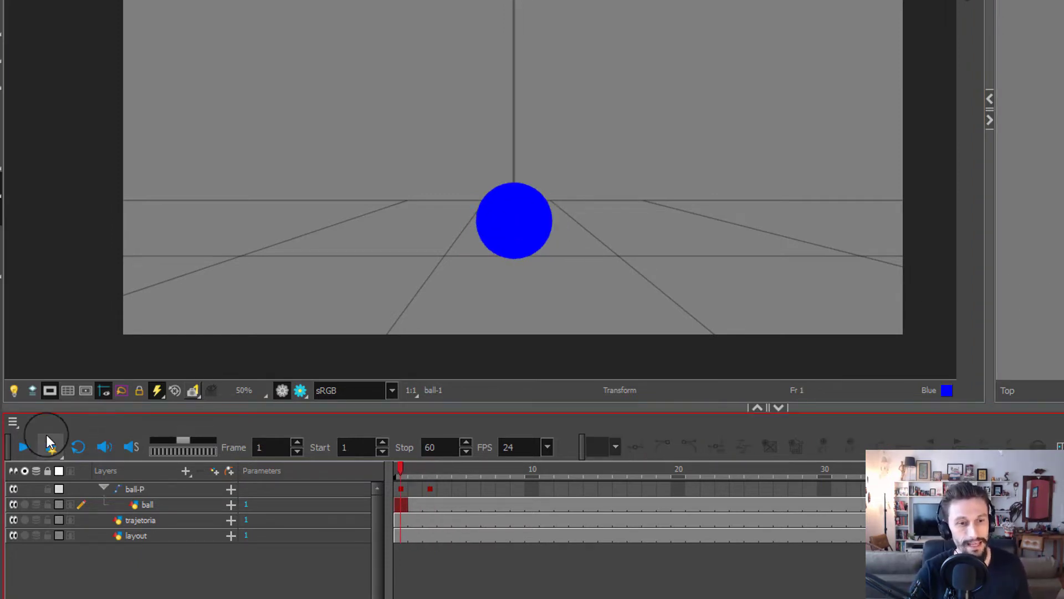
left_click(27, 446)
left_click(388, 468)
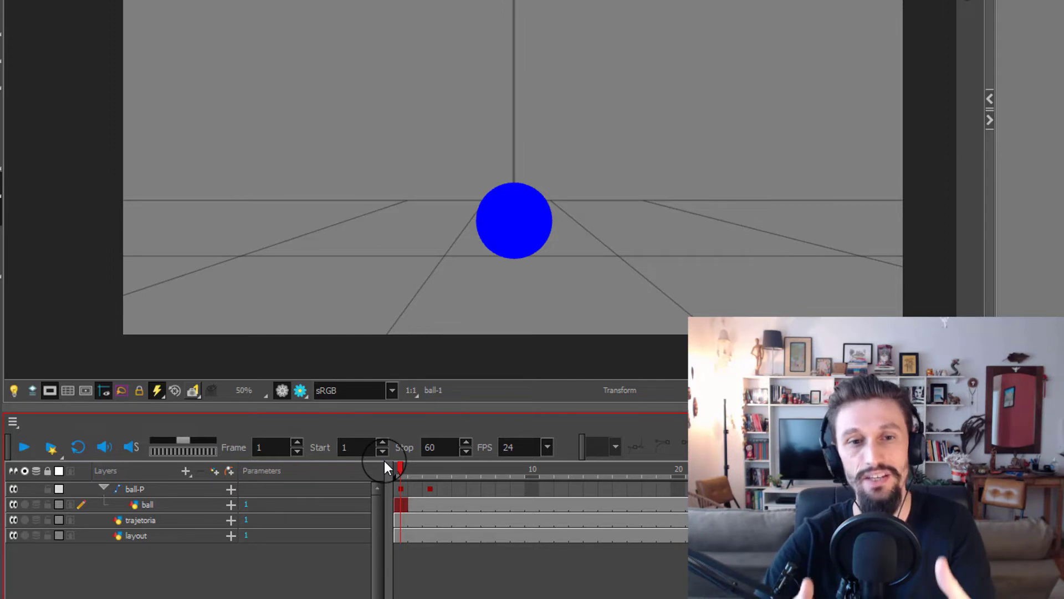
Step: Delete the ball-P keyframe at frame 3
key("period")
key("period")
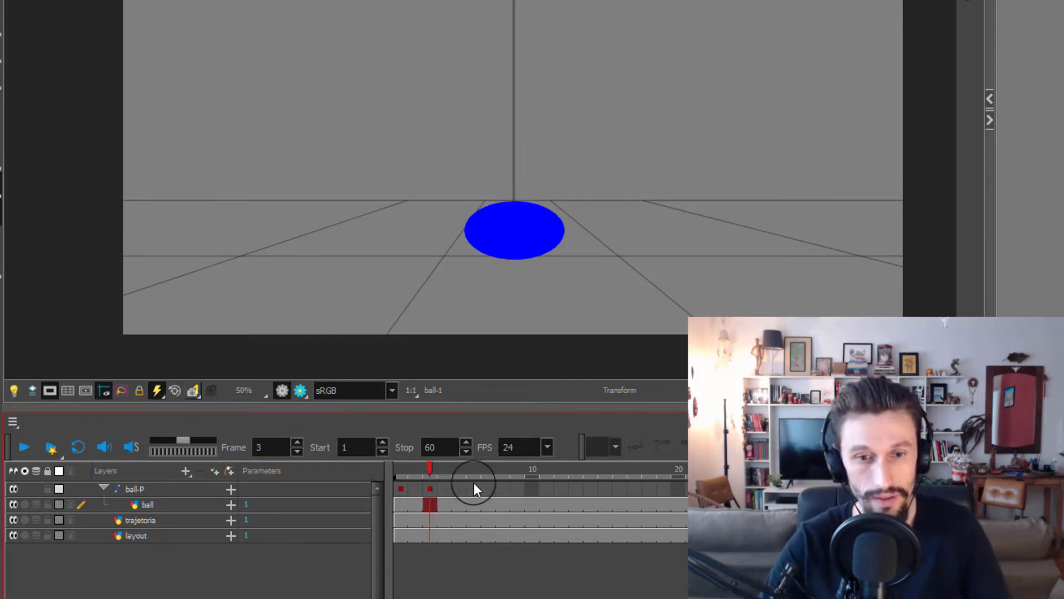
left_click(429, 488)
key("Delete")
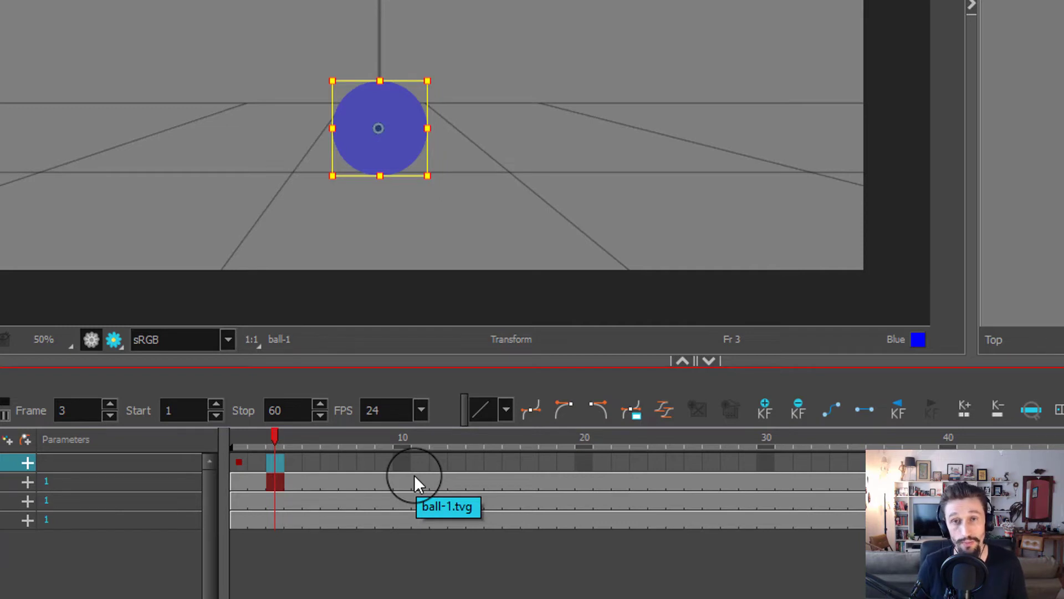
Step: Key the ball-P peg on the floor at frame 12 and raise the ball to the top of the vertical line at frame 20
left_click(446, 466)
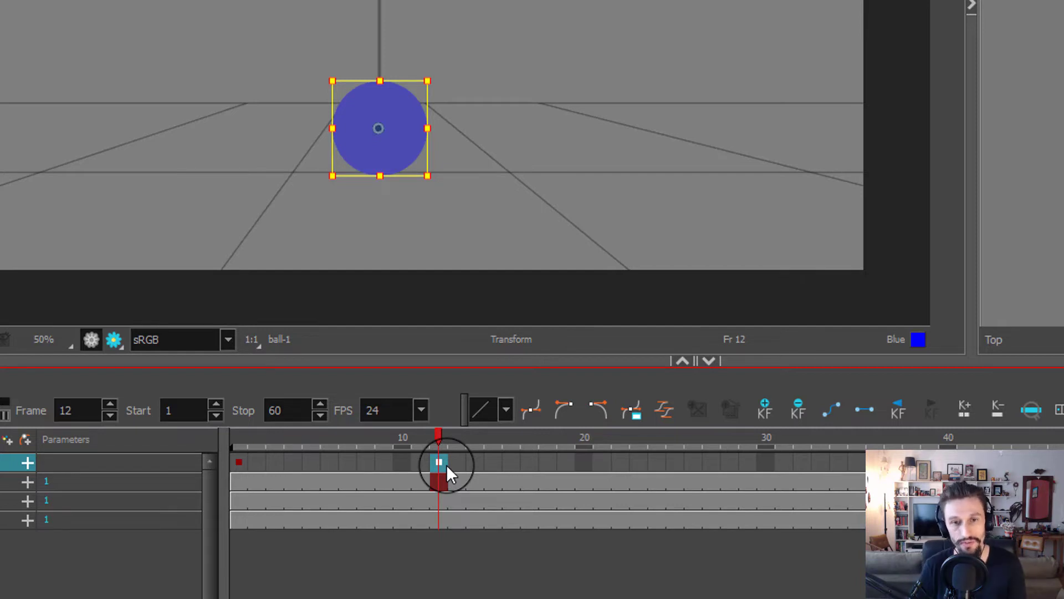
left_click_drag(314, 438, 437, 451)
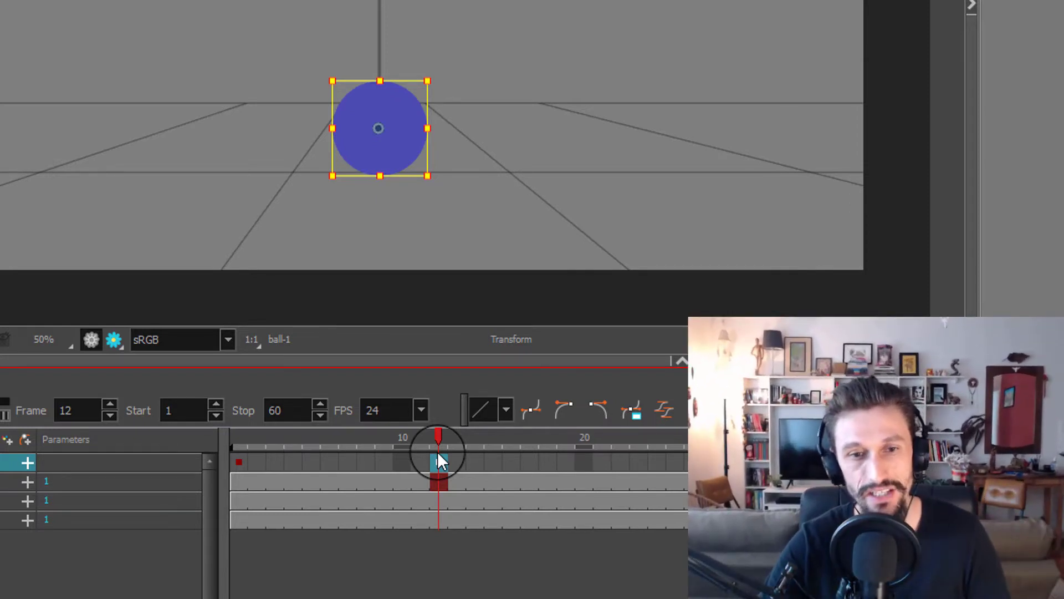
left_click(581, 461)
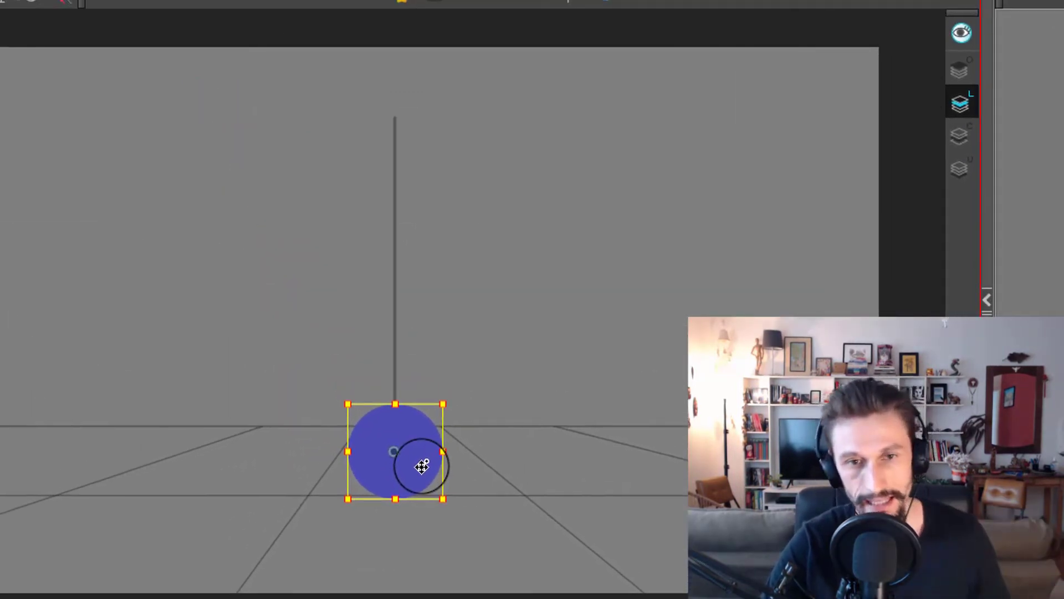
left_click_drag(422, 467, 421, 168)
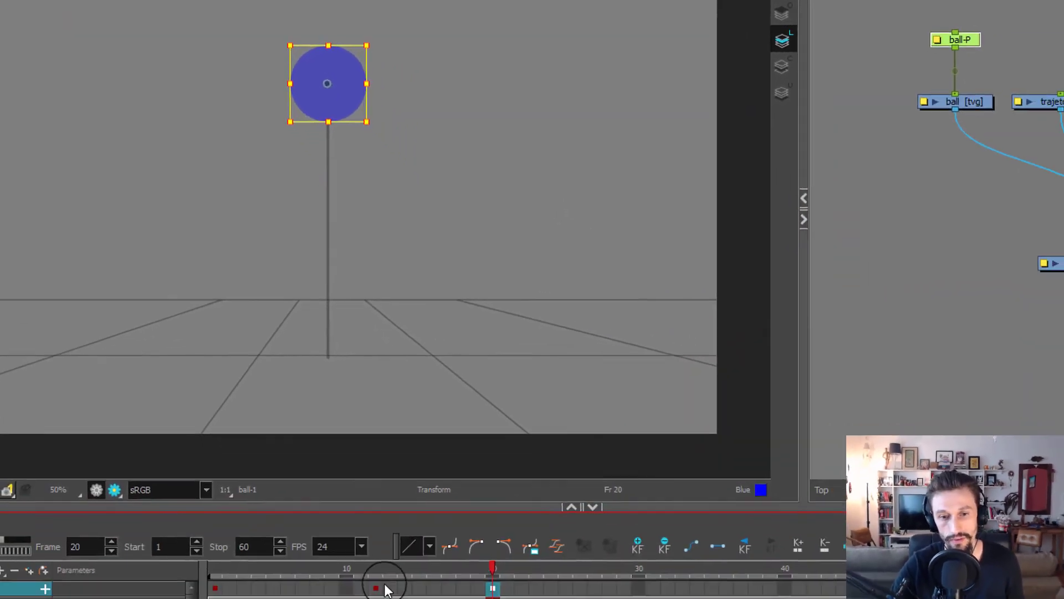
Step: Compare the ball's positions at keyframes 12 and 20
left_click(371, 567)
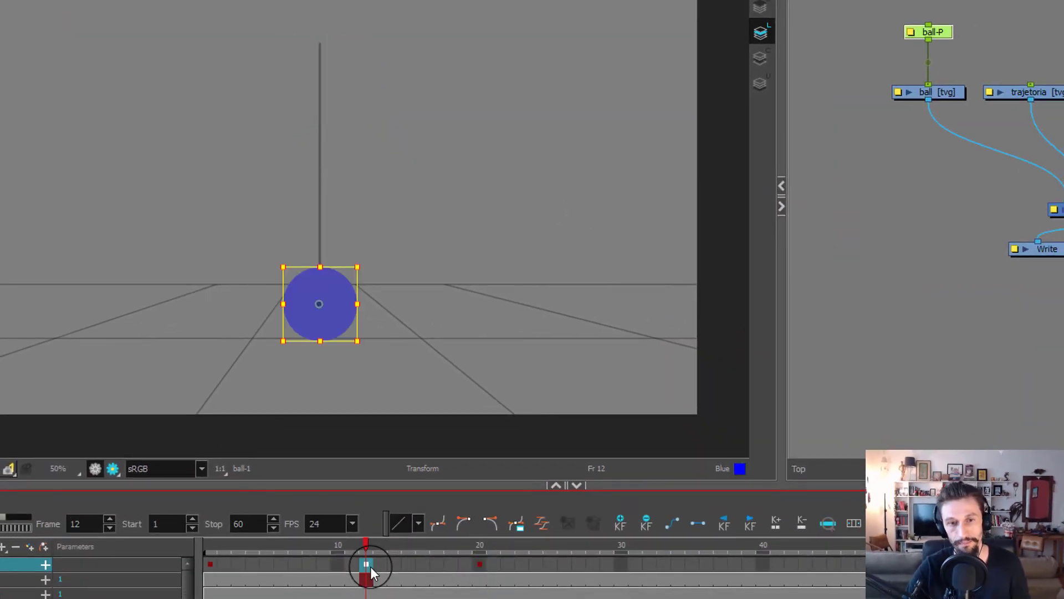
left_click(479, 565)
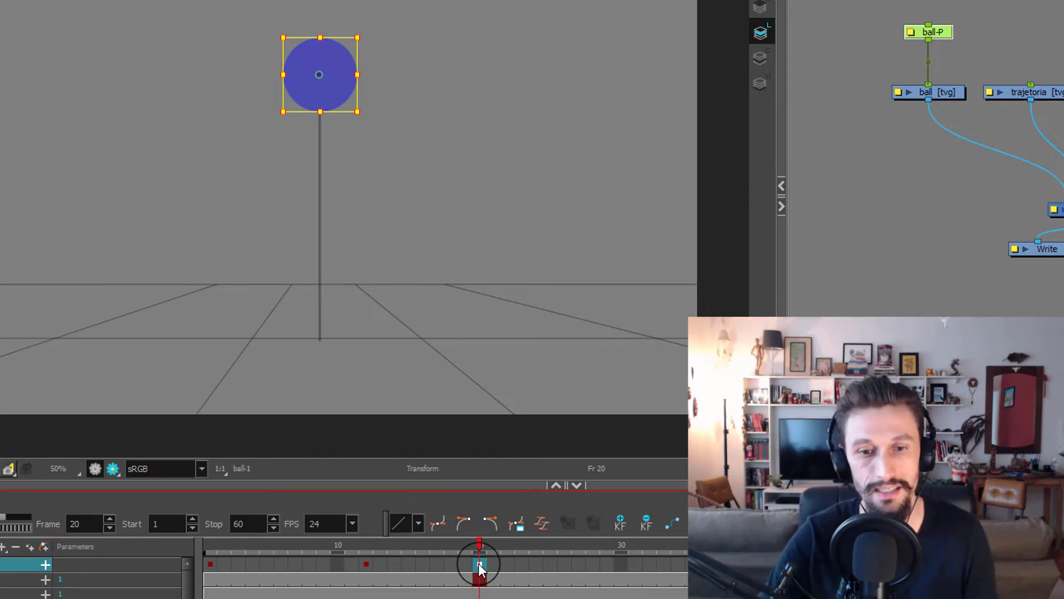
left_click(367, 564)
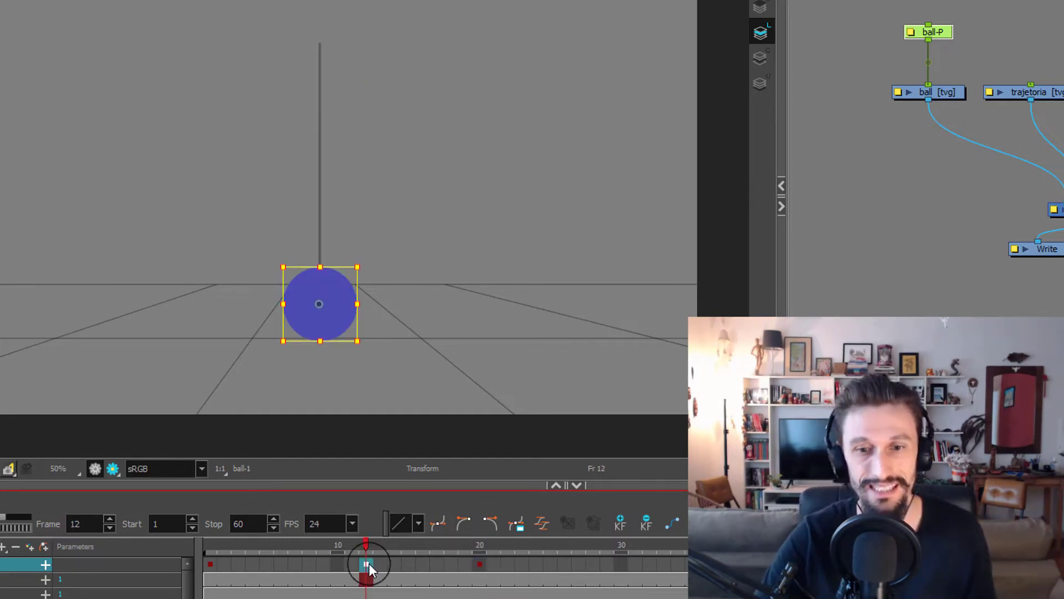
left_click(478, 565)
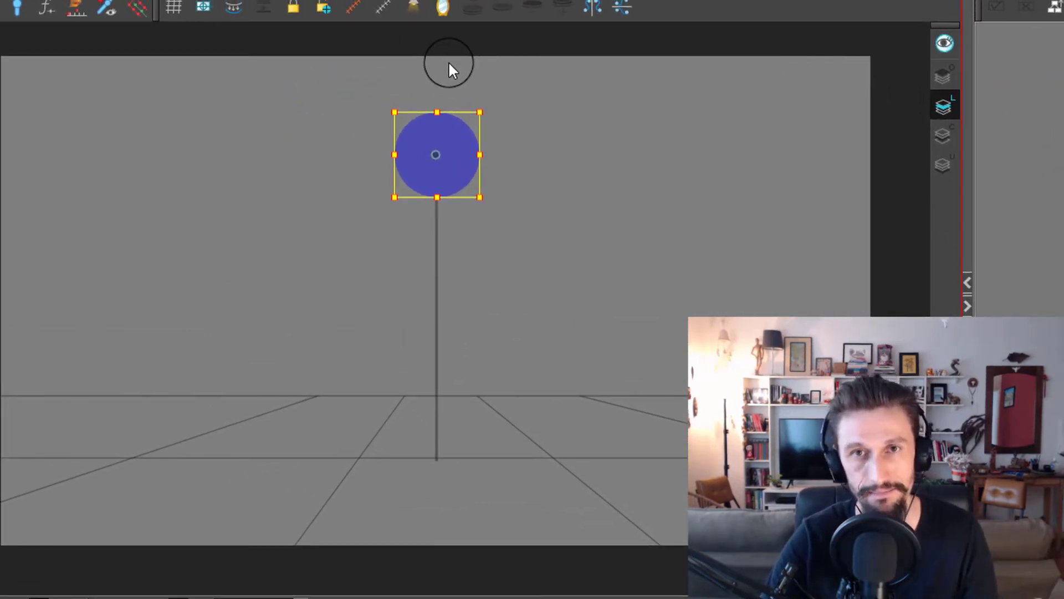
Step: Copy the ball-P keyframe at frame 12 to frame 30, returning the ball to the floor
key("period")
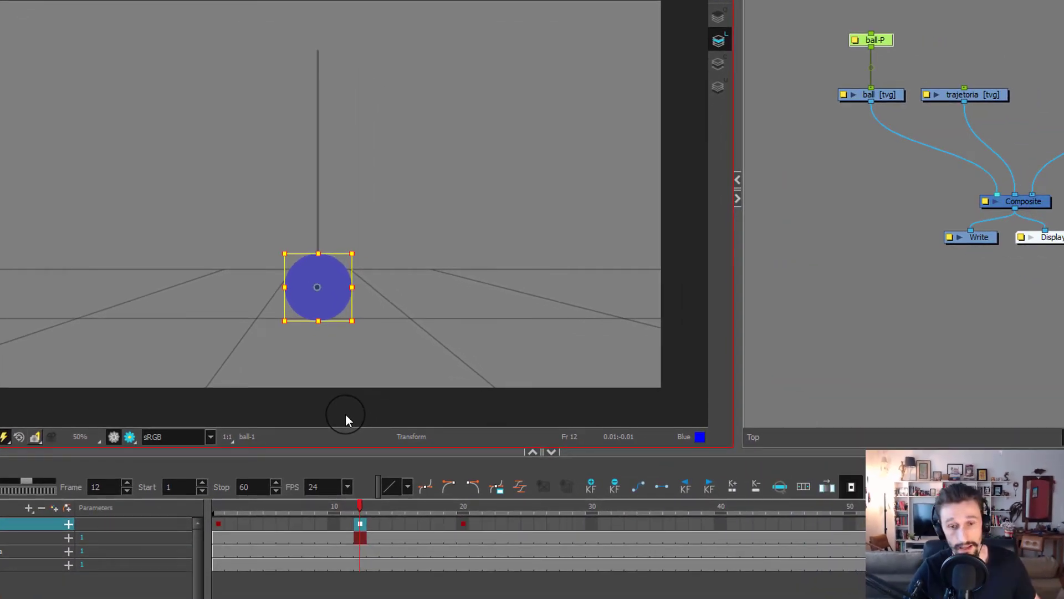
key("ctrl+c")
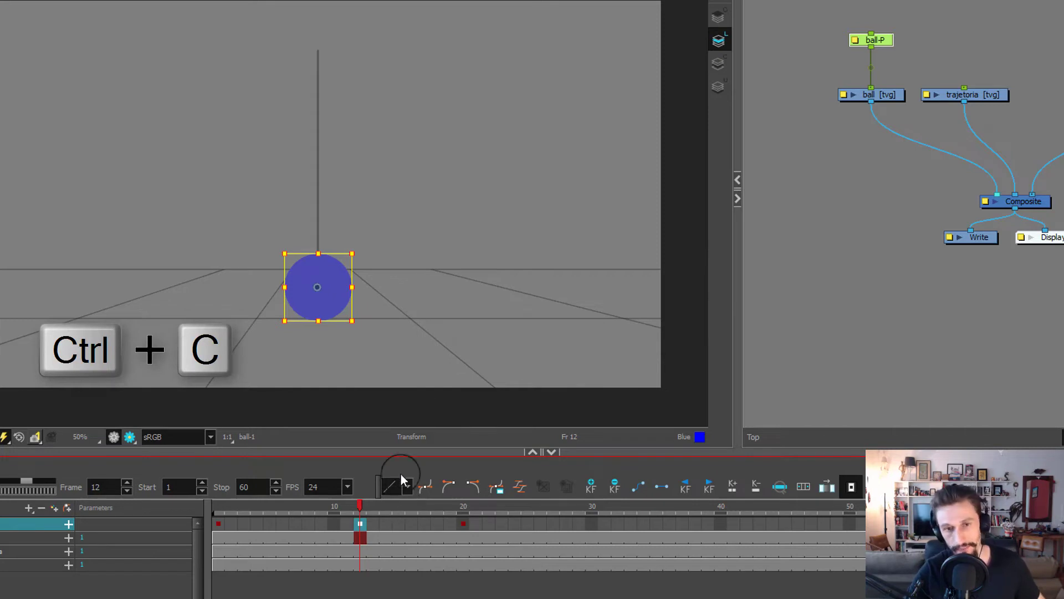
left_click(593, 522)
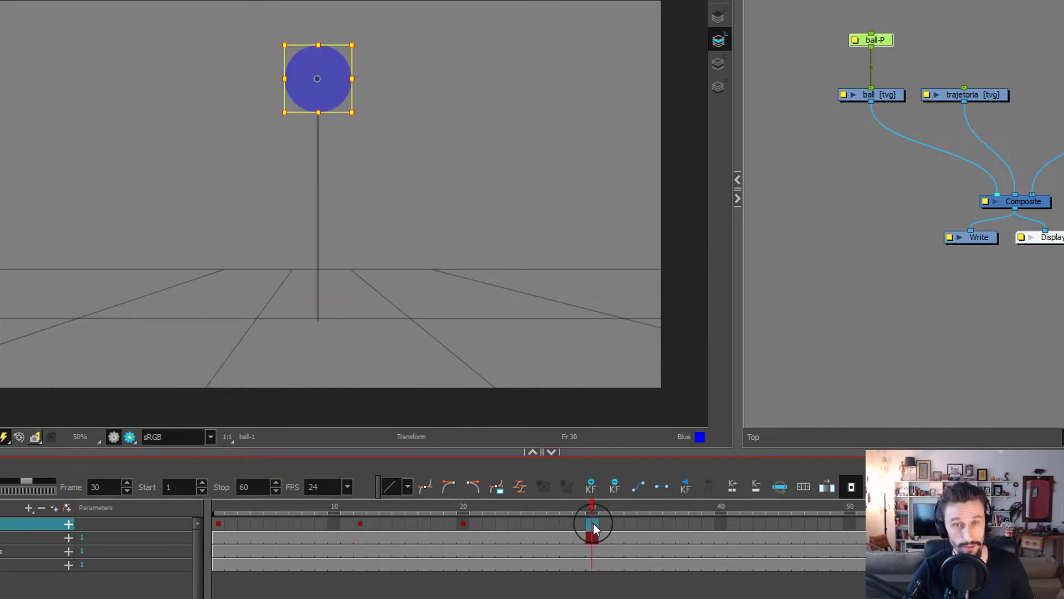
key("ctrl+v")
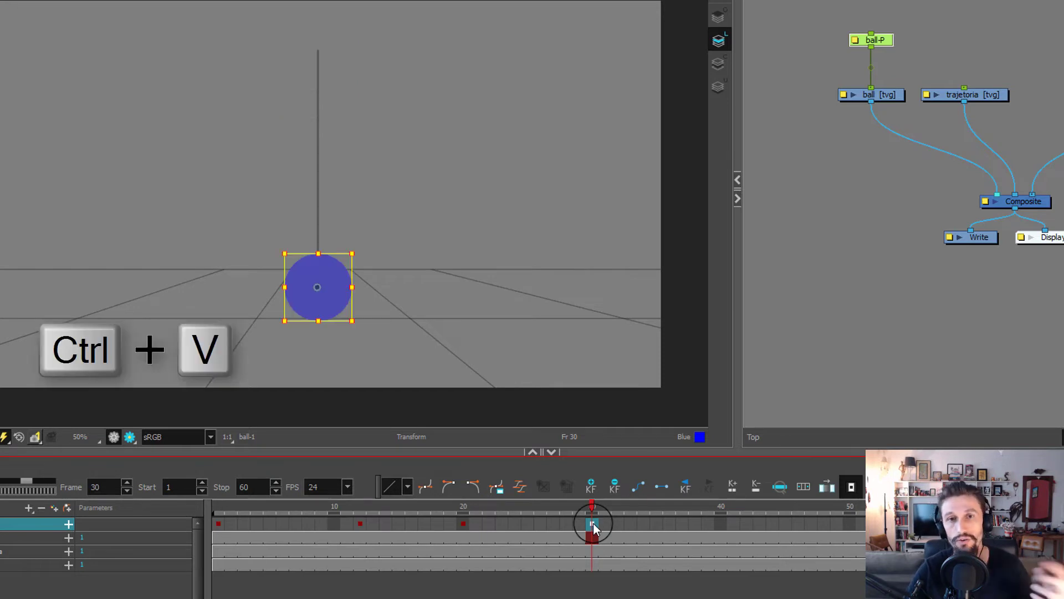
Step: Examine the bounce timing between frames 1 and 30, stepping through the frames between the floor pose and the raised pose
left_click_drag(221, 504, 361, 512)
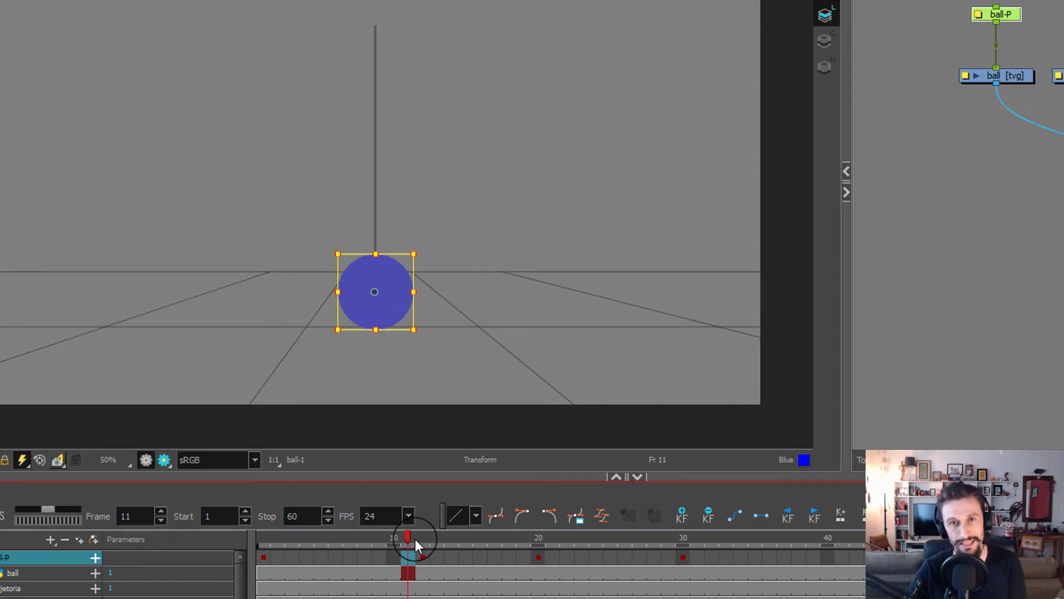
left_click_drag(415, 539, 687, 542)
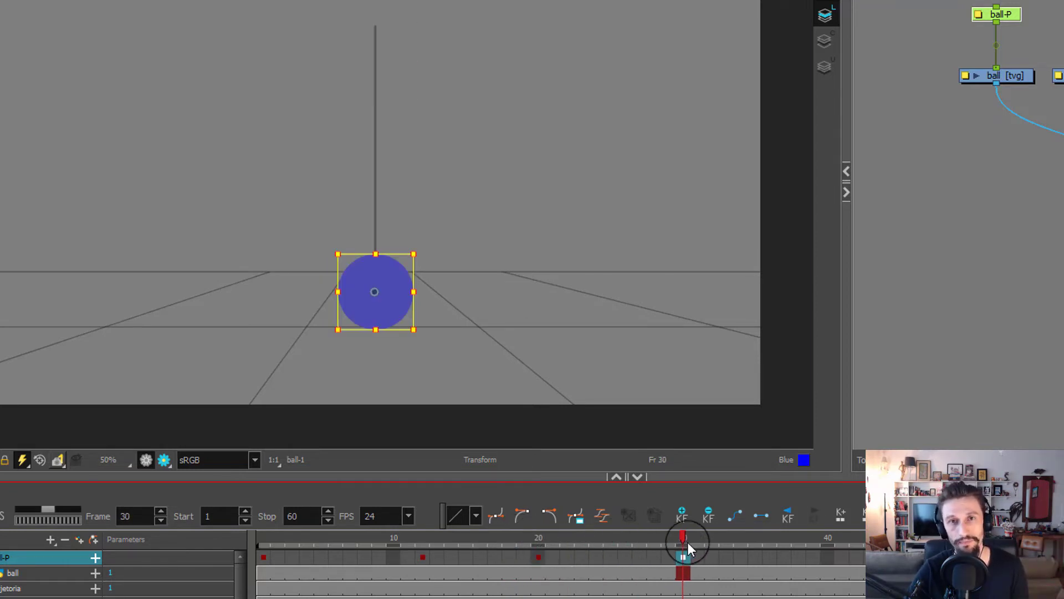
left_click(421, 557)
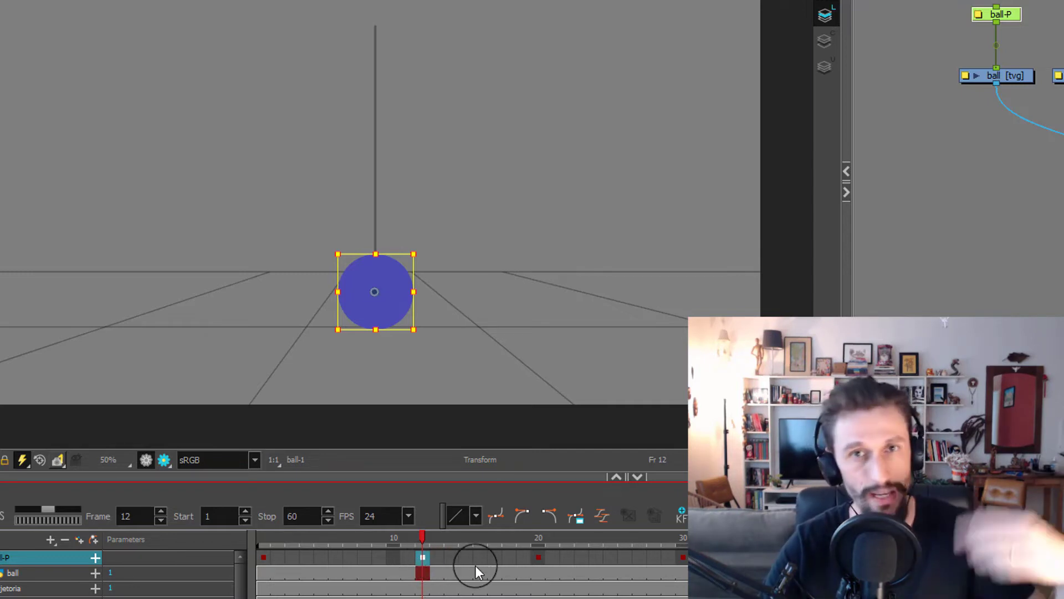
key("period")
key("period")
key("period")
key("period")
key("period")
key("period")
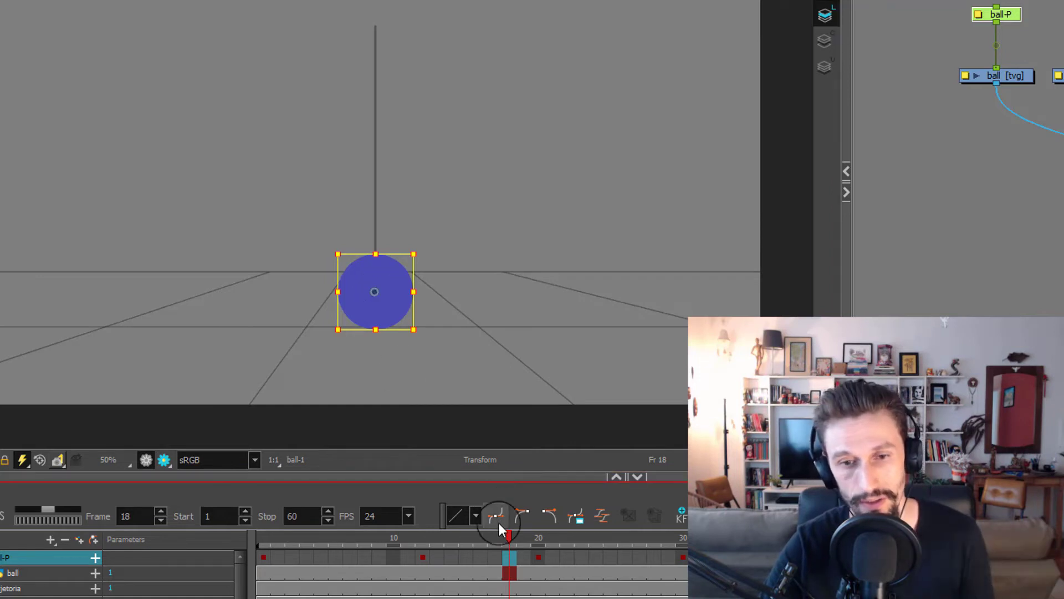
left_click(538, 557)
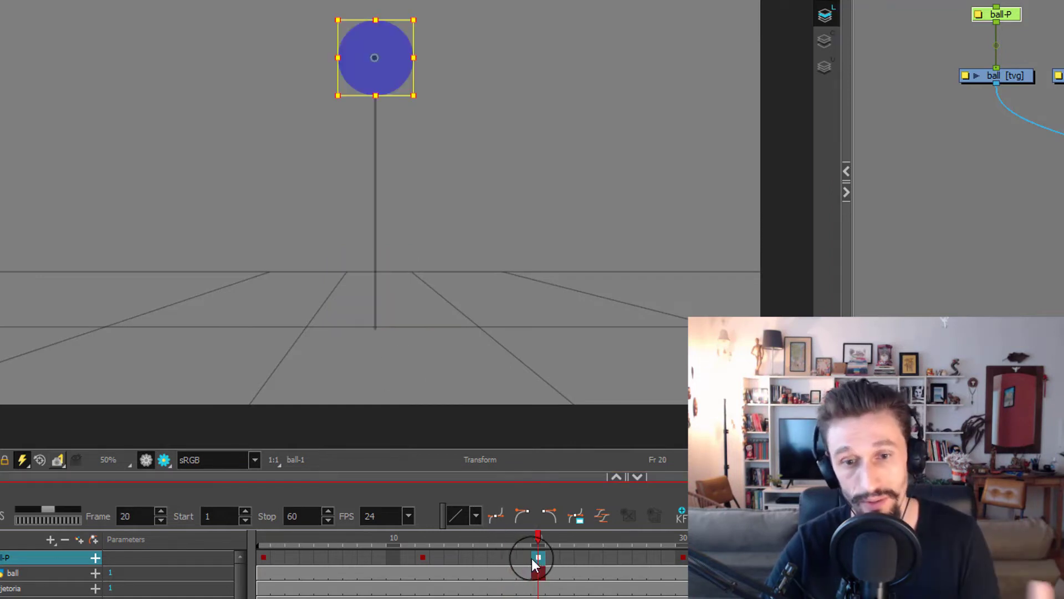
Step: Extend the exposure at frame 19 to shift the ball-P keyframes at frames 20 and 30 to frames 28 and 38
left_click(520, 558)
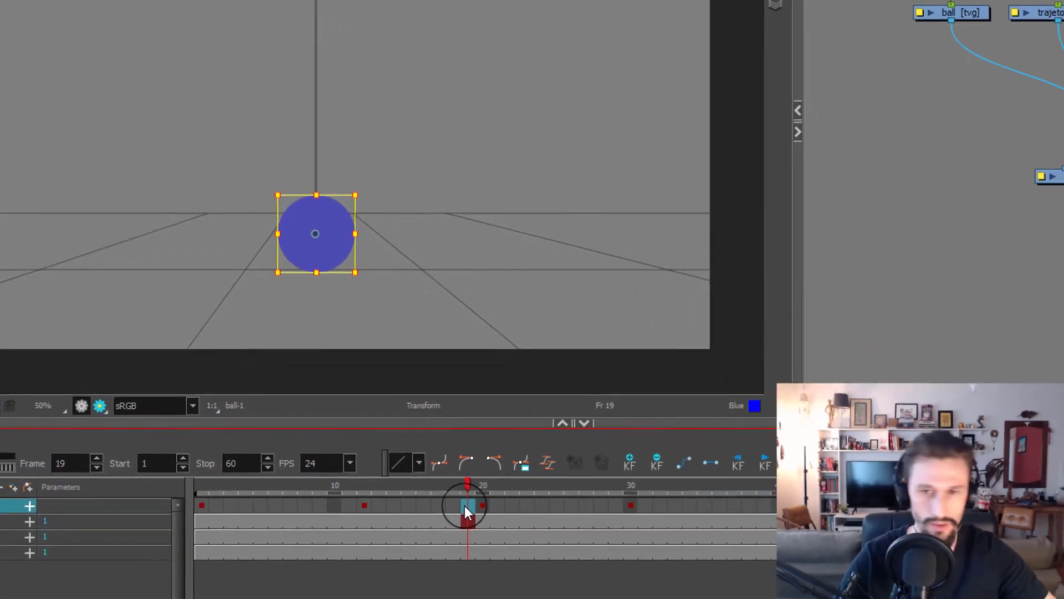
key("plus")
key("plus")
key("plus")
key("plus")
key("plus")
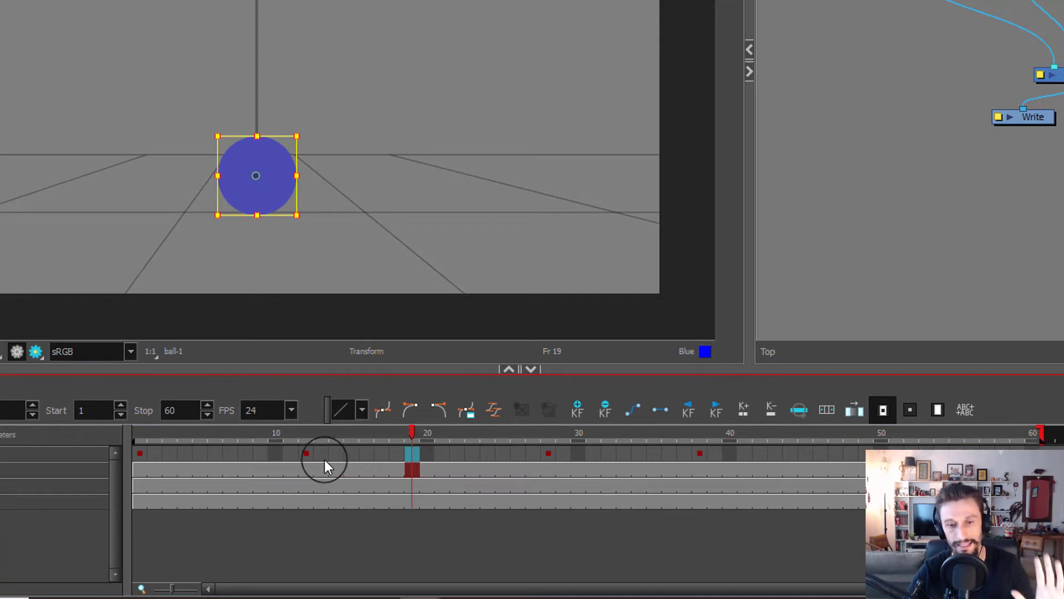
Step: Squash the ball at frame 20 by scaling it to about 1.27 in X and 0.82 in Y
left_click(303, 454)
key("period")
key("period")
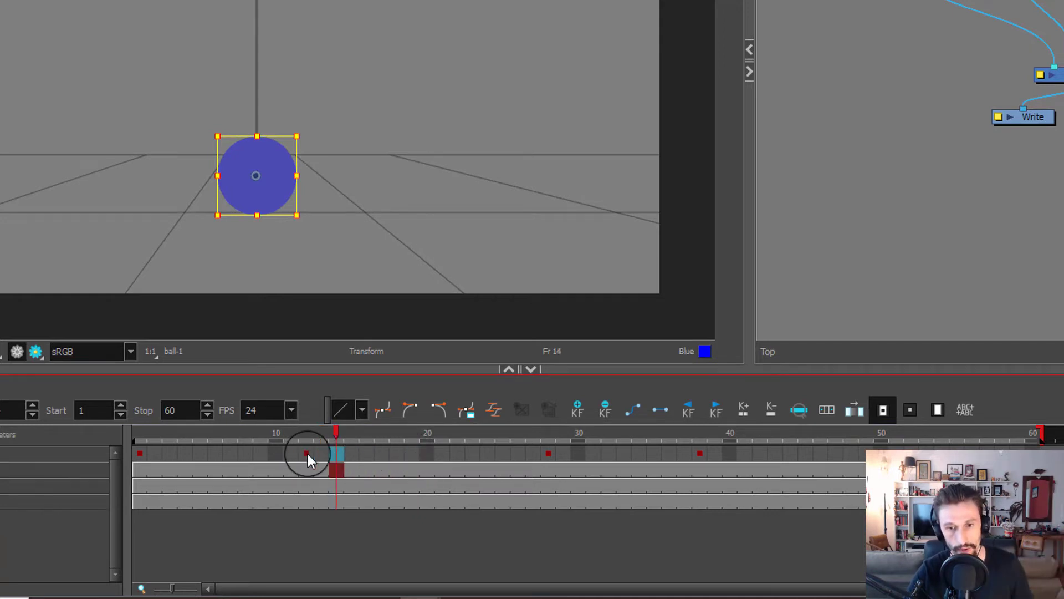
key("period")
key("period")
key("period")
key("period")
key("period")
key("period")
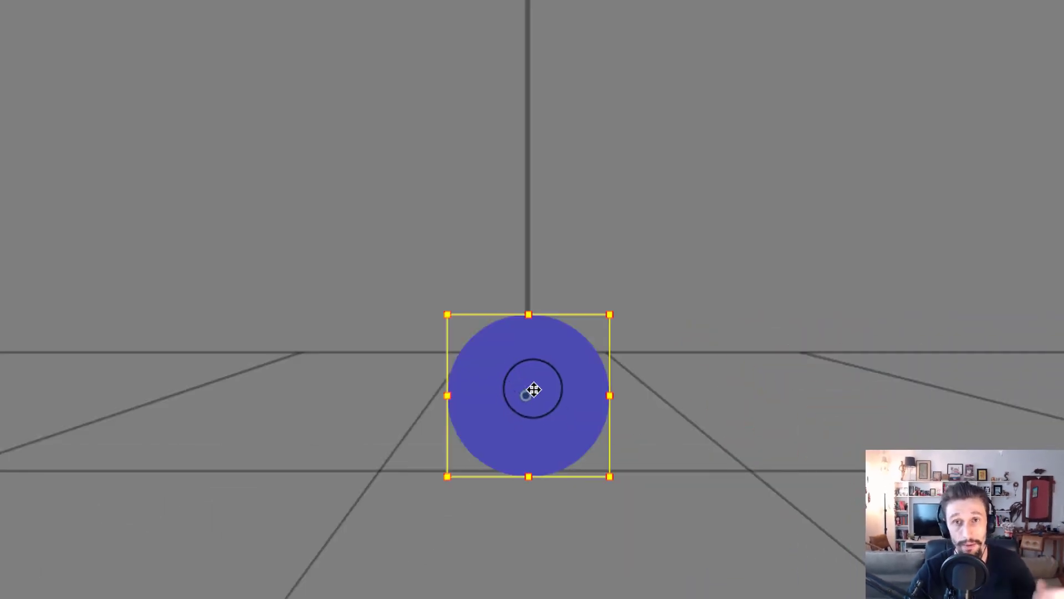
left_click_drag(527, 314, 526, 324)
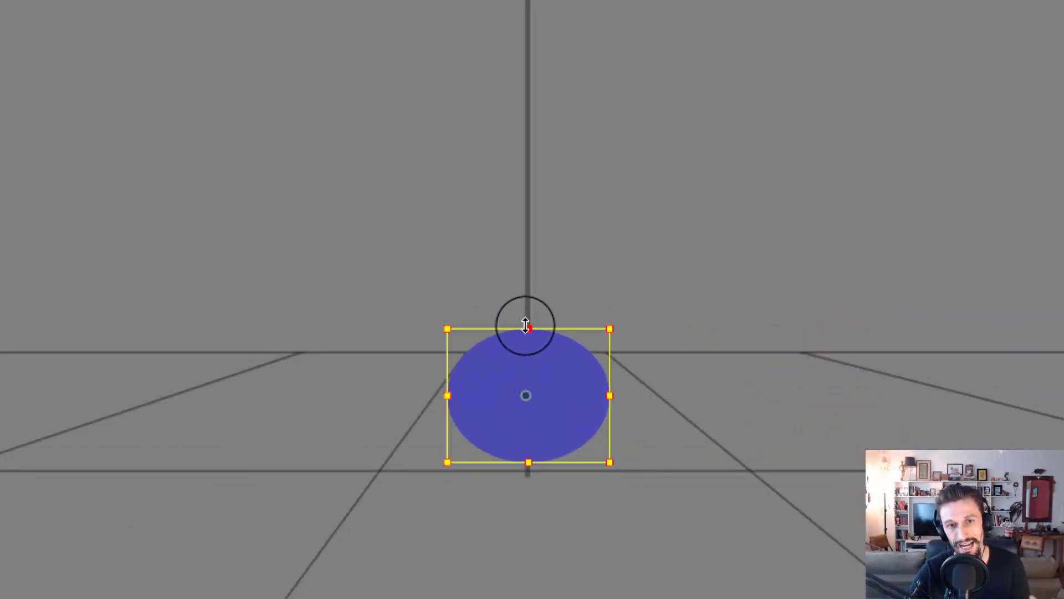
left_click_drag(609, 395, 633, 397)
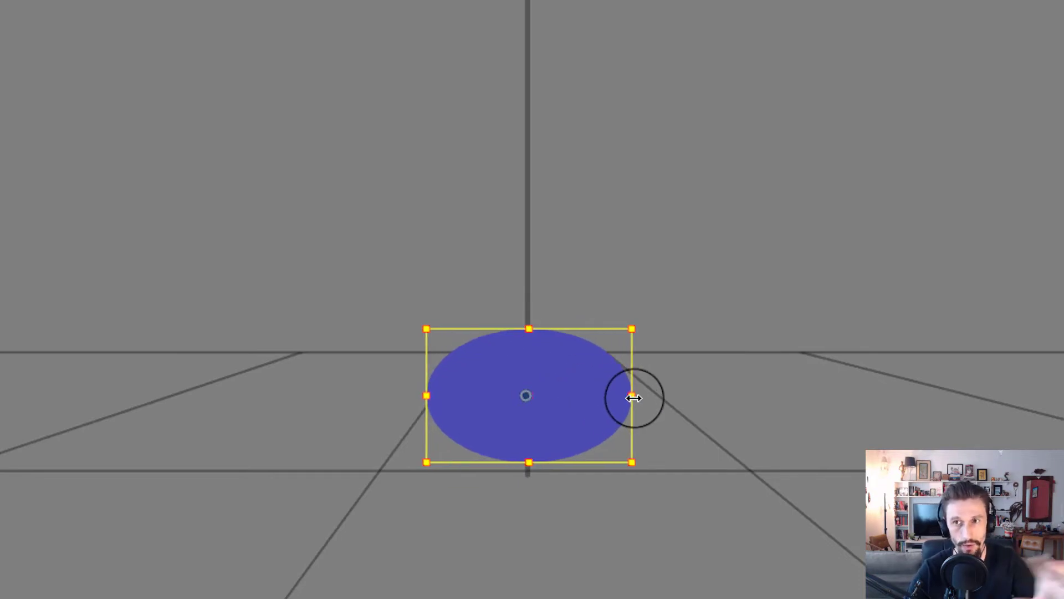
key("ctrl+z")
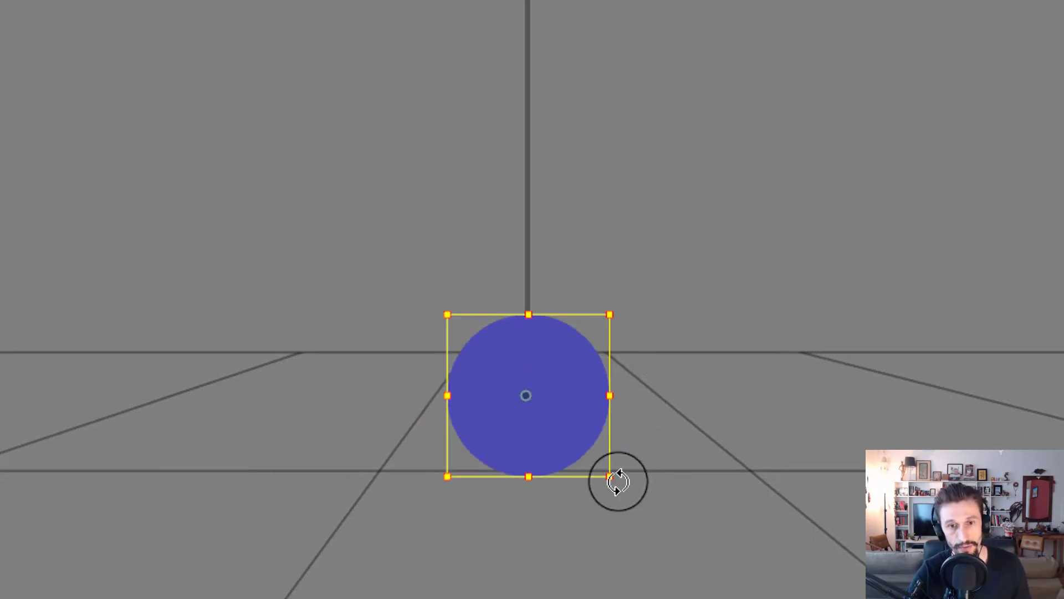
key("ctrl+shift+z")
Step: Lower the squashed ball so its base meets the lower end of the trajectory line, comparing the pose before and after the change
left_click_drag(526, 448, 413, 304)
key("Return")
scroll(549, 502, "up", 2)
scroll(413, 304, "up", 2)
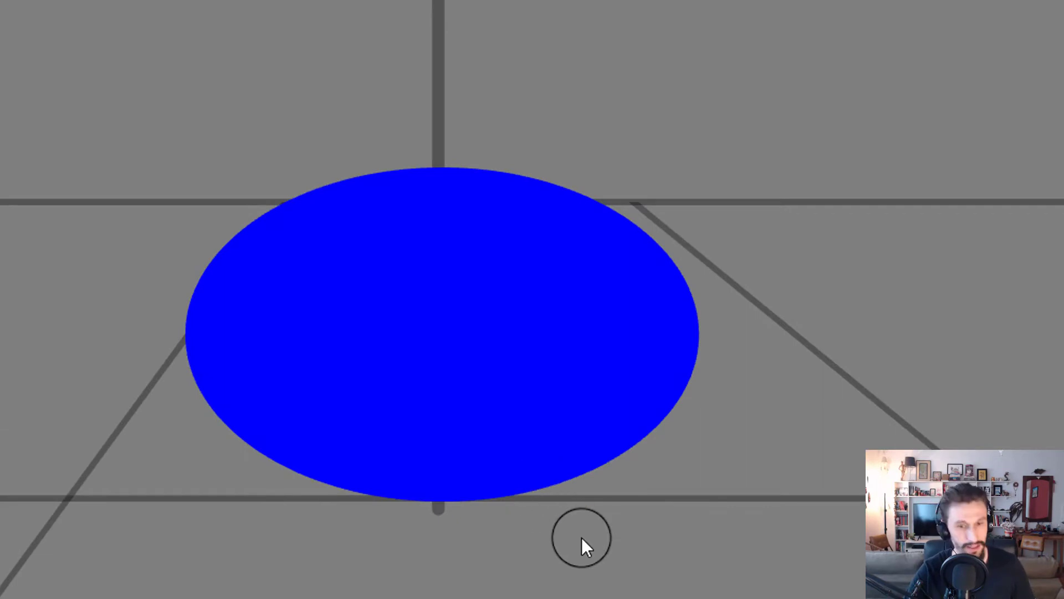
key("ctrl+z")
key("ctrl+shift+z")
key("ctrl+z")
key("ctrl+shift+z")
key("ctrl+z")
key("ctrl+shift+z")
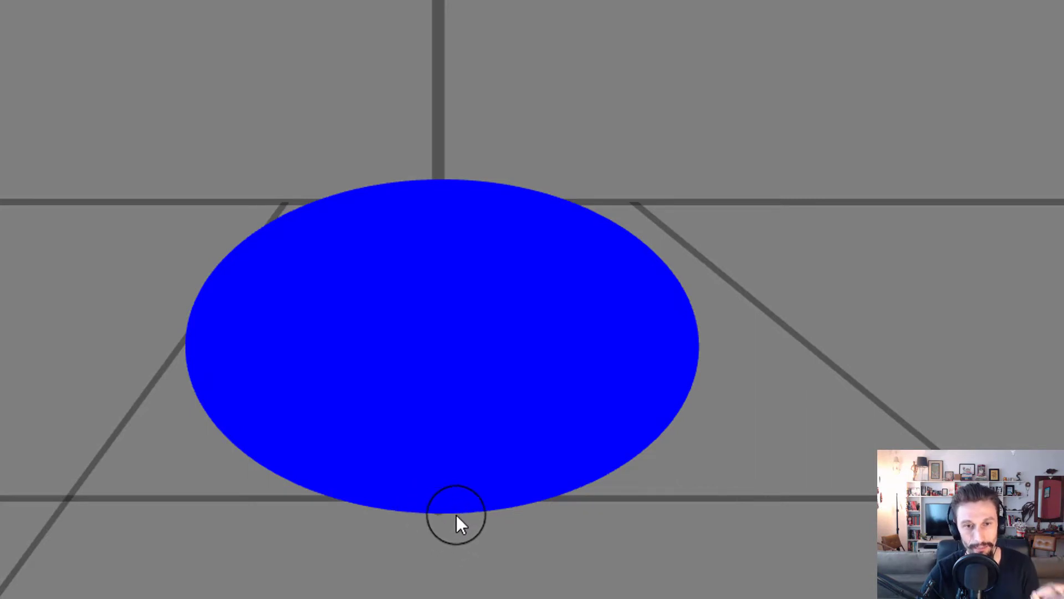
key("ctrl+z")
key("ctrl+shift+z")
key("ctrl+z")
key("ctrl+shift+z")
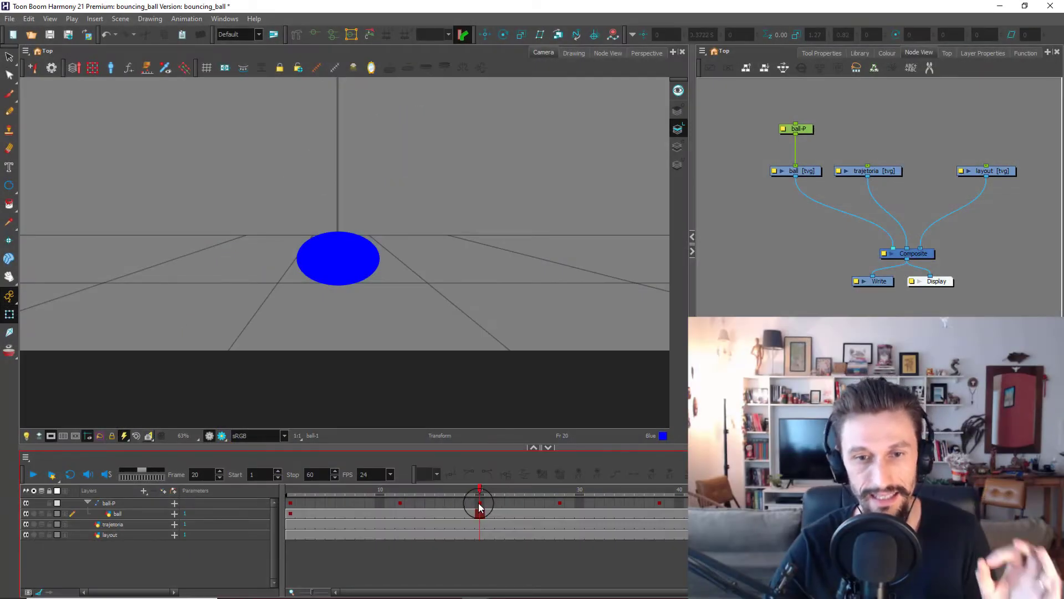
Step: Set the scale of the ball-P keyframe at frame 20 to 1.25 in X and 0.75 in Y
left_click(480, 503)
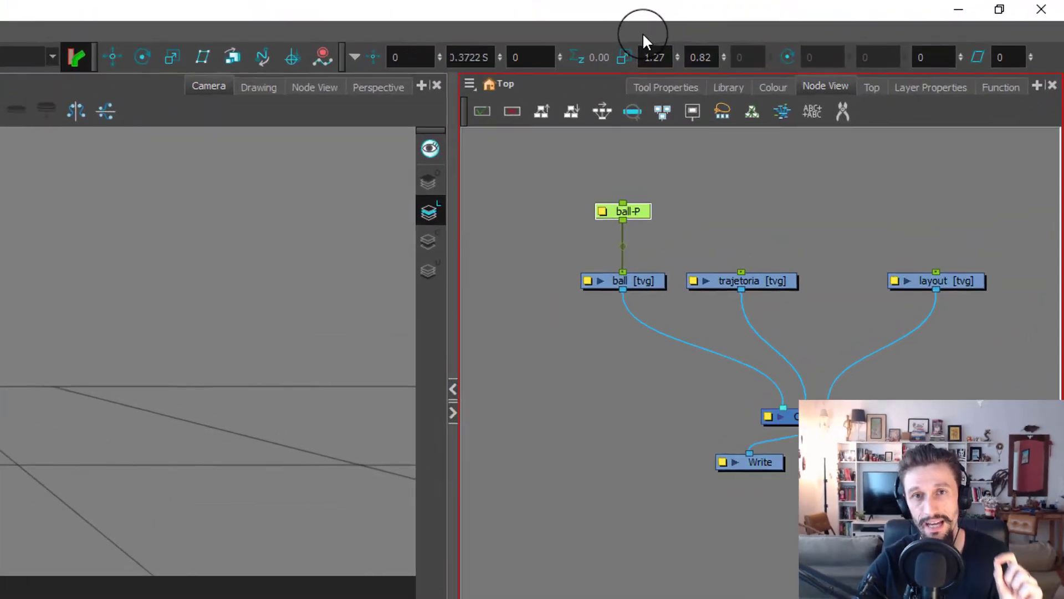
right_click(642, 38)
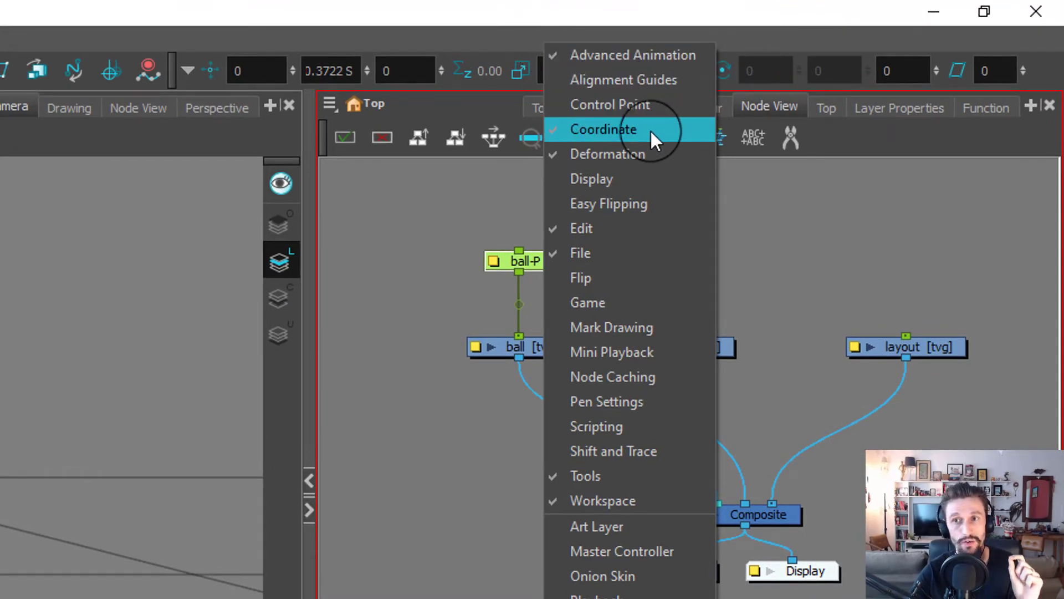
left_click(540, 84)
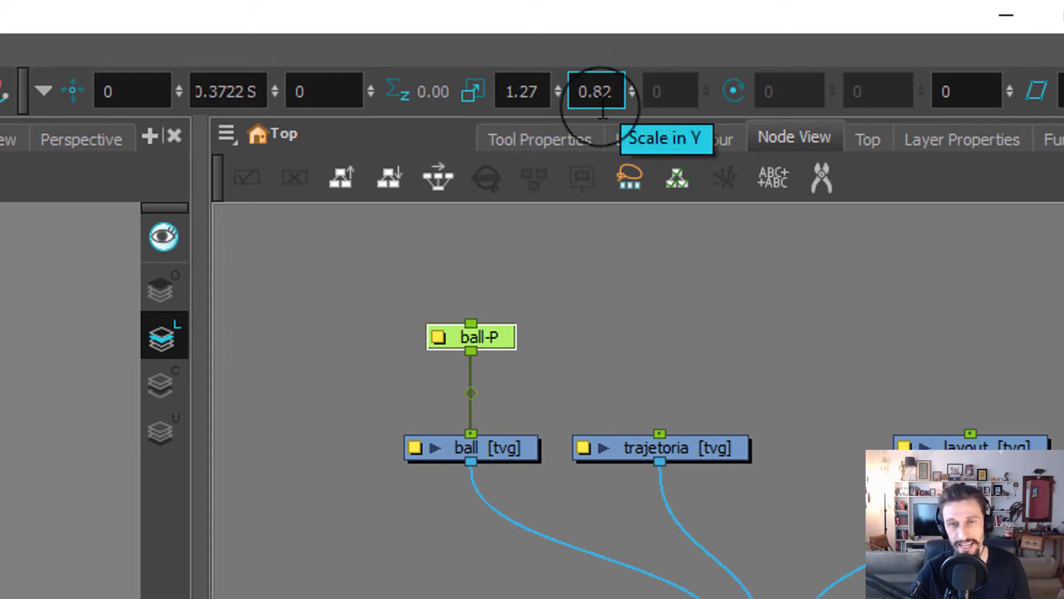
left_click(543, 89)
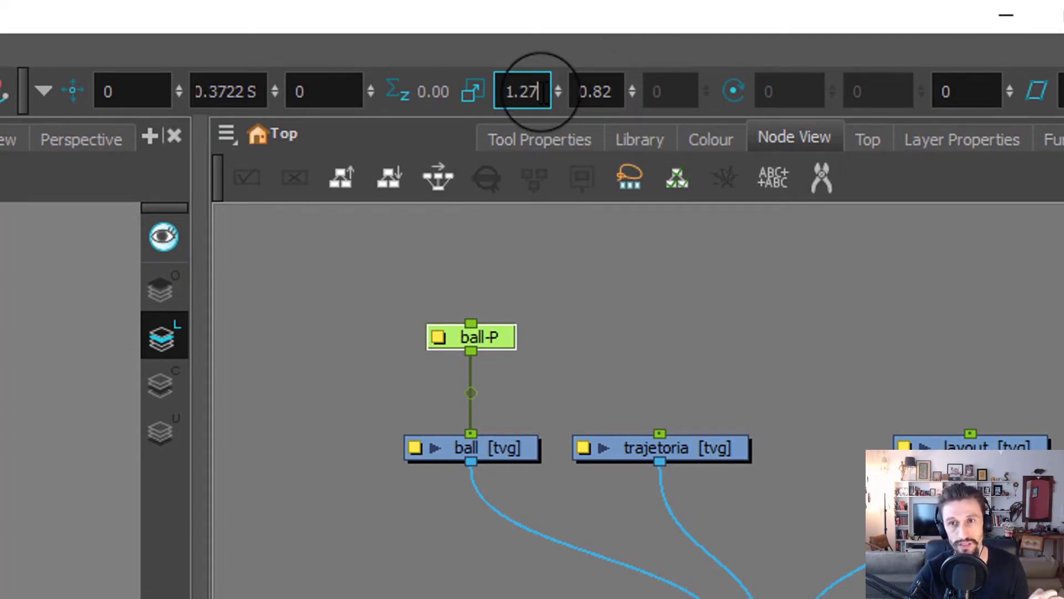
key("BackSpace")
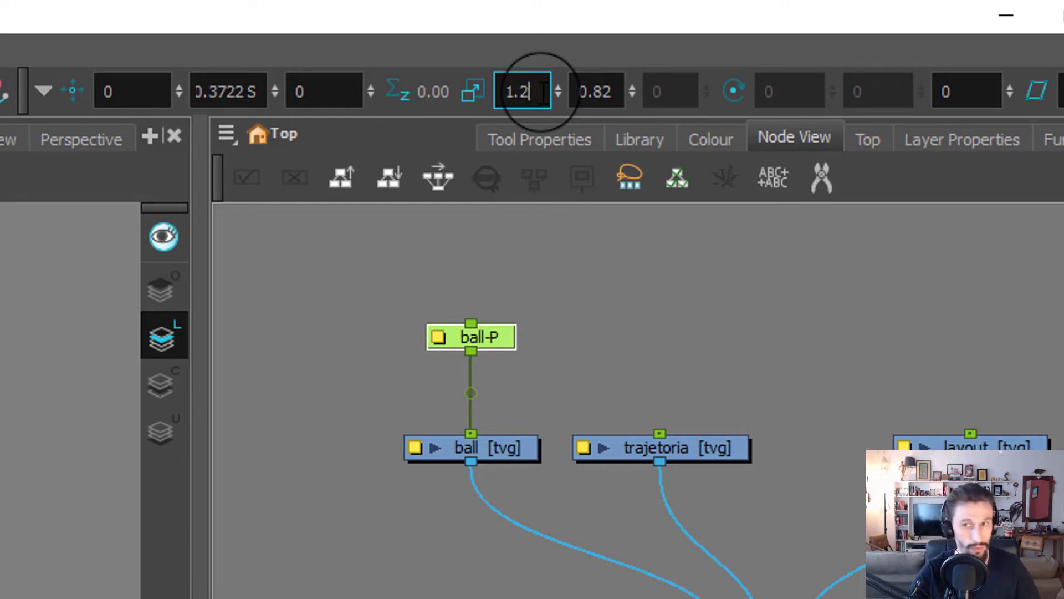
type("5")
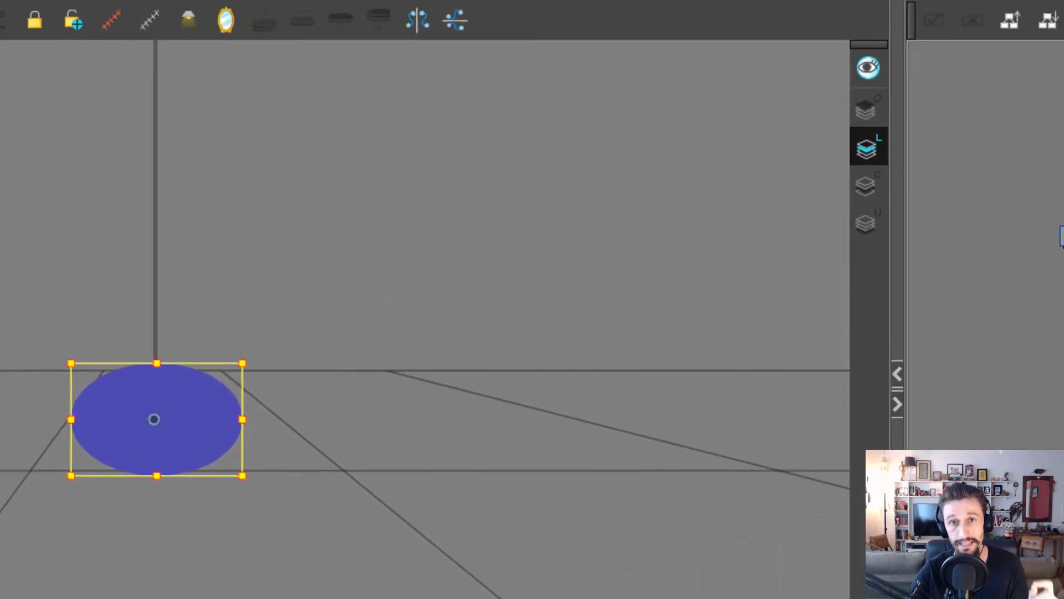
left_click(712, 82)
key("BackSpace")
key("BackSpace")
type("75")
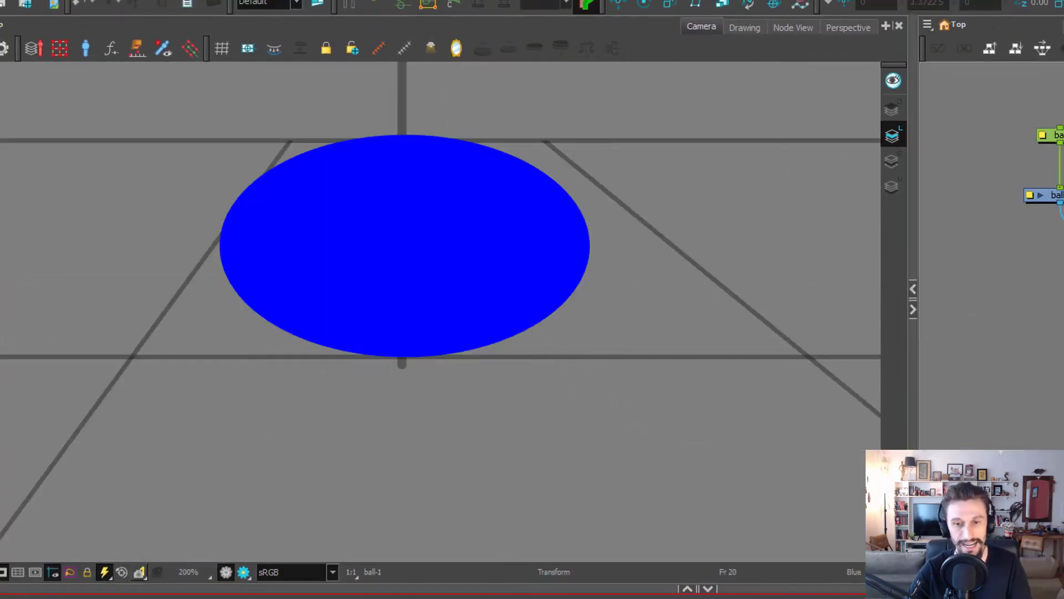
Step: Nudge the squashed ball at frame 20 down to the lower end of the trajectory line
left_click(605, 597)
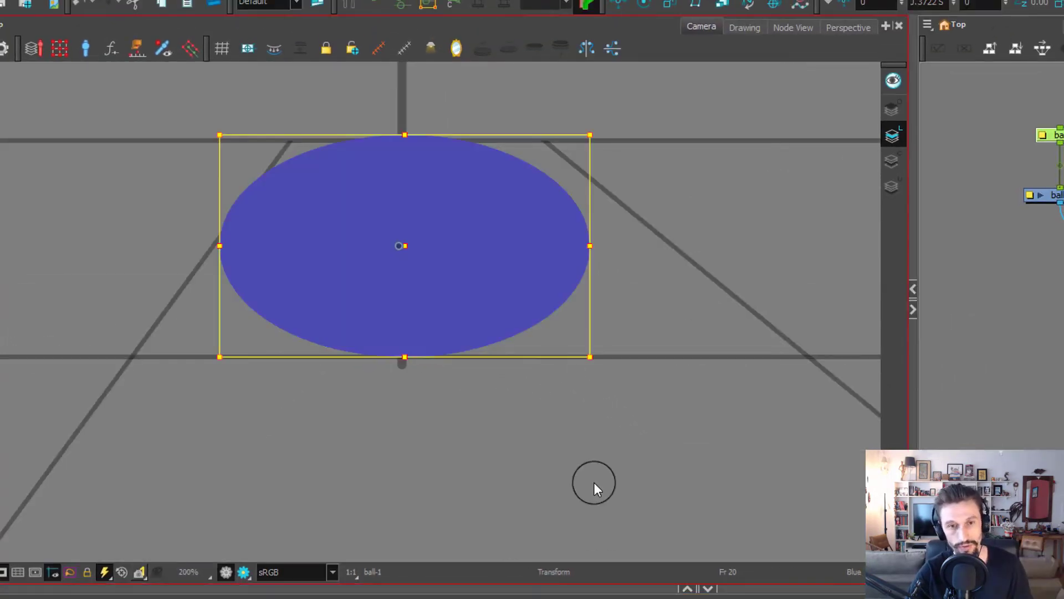
key("Down")
key("Down")
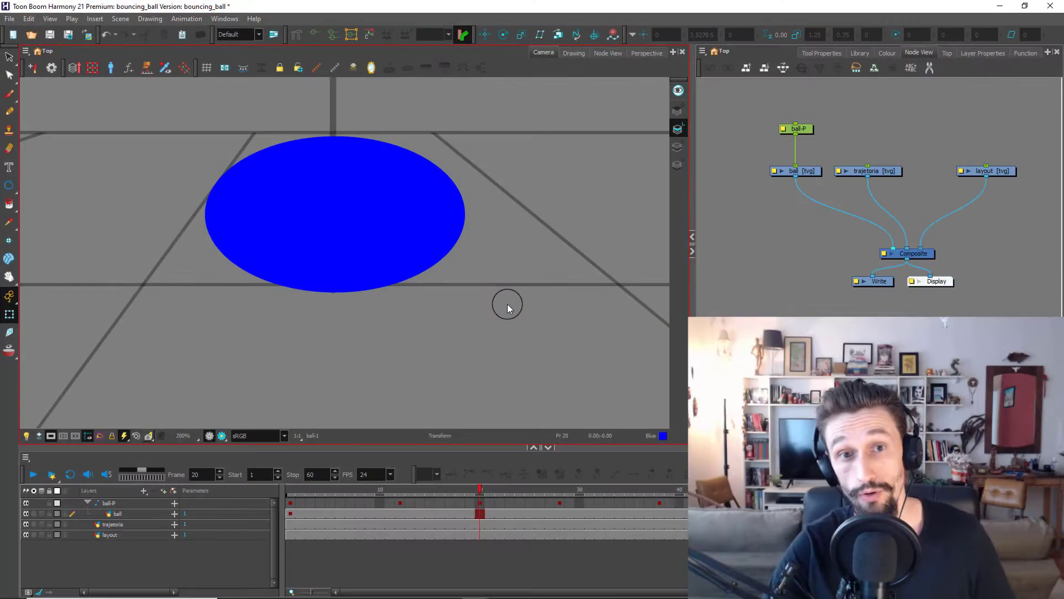
Step: Compare the squashed ball at frame 20 with the round ball at frame 19
key("1")
key("1")
key("1")
key("1")
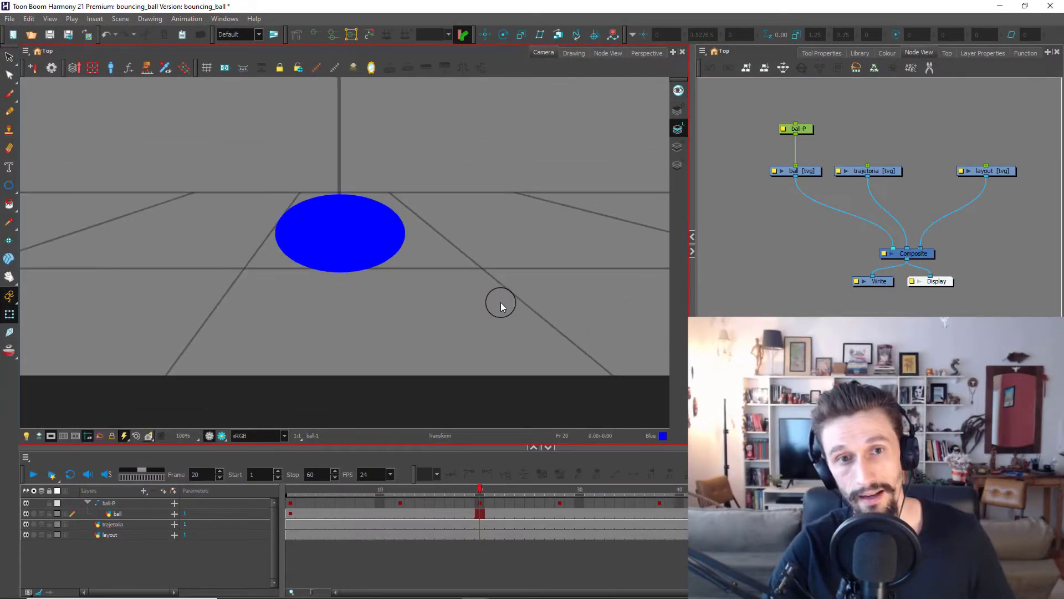
left_click_drag(443, 237, 451, 292)
key("comma")
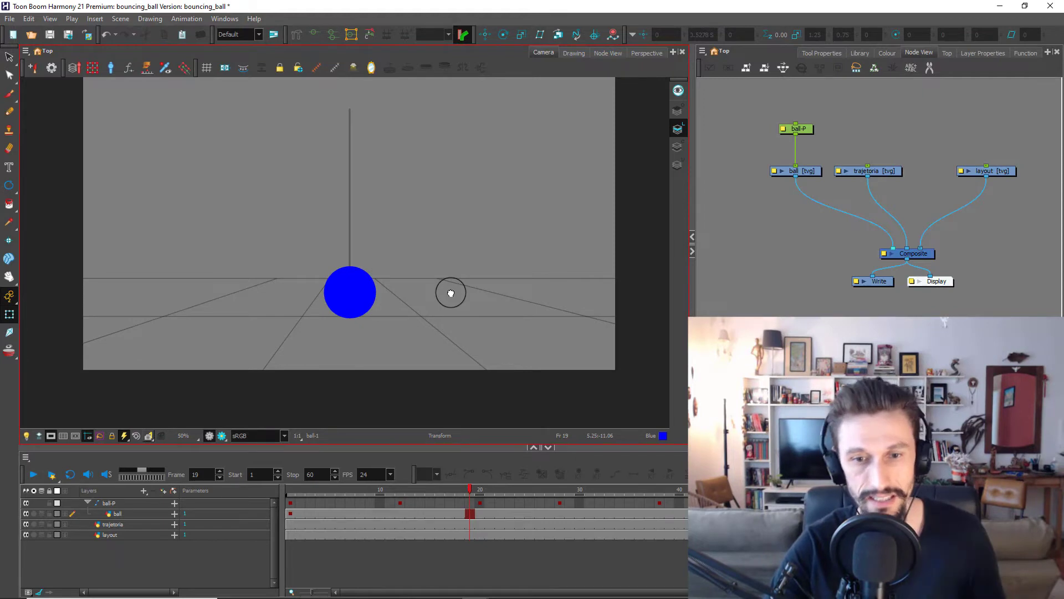
key("period")
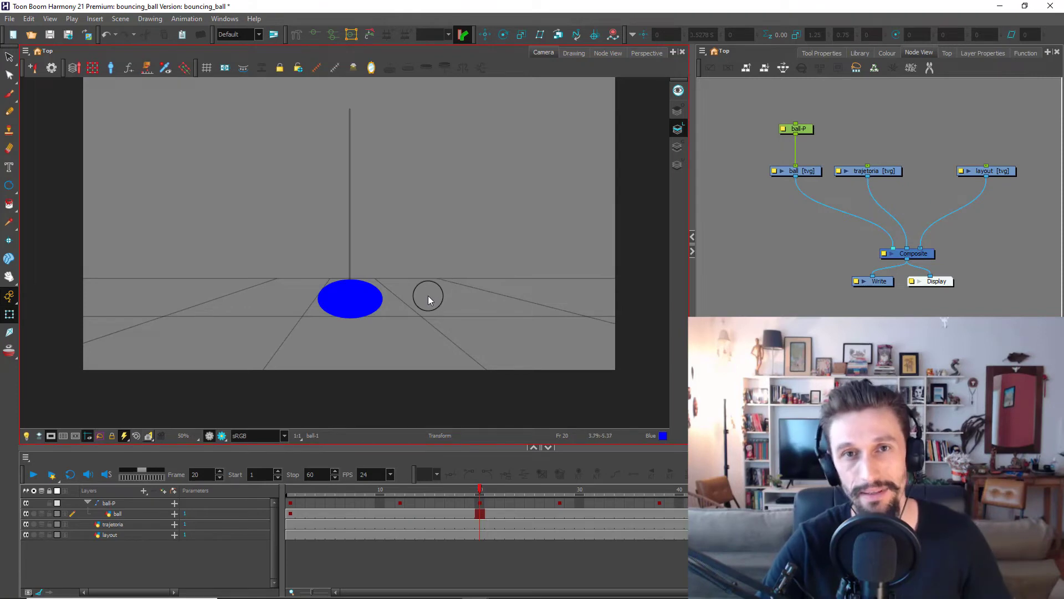
Step: Copy the squashed ball-P keyframe from frame 20 to frame 24
left_click(480, 503)
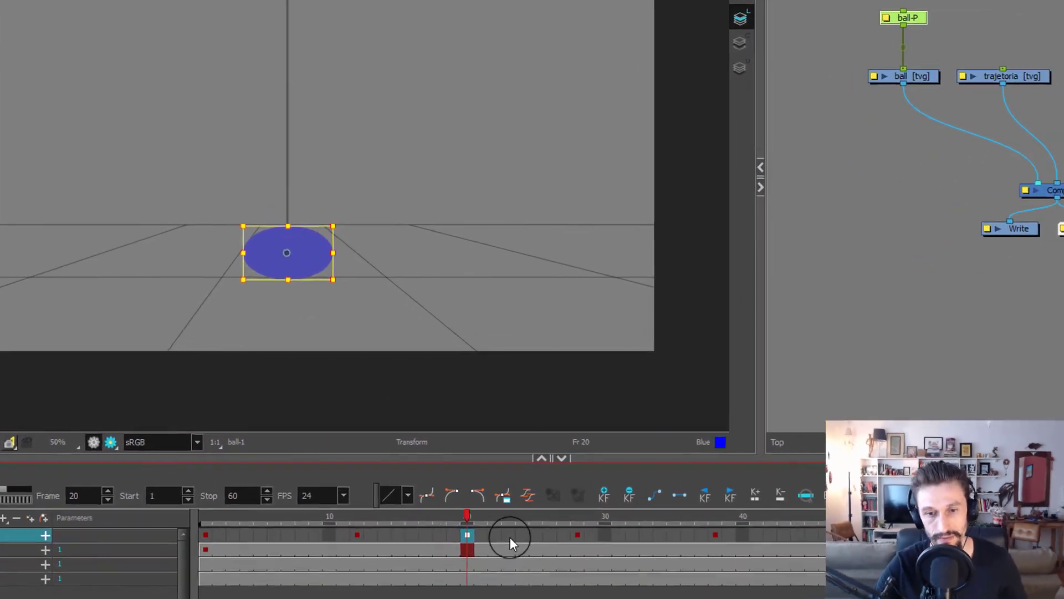
left_click(523, 535)
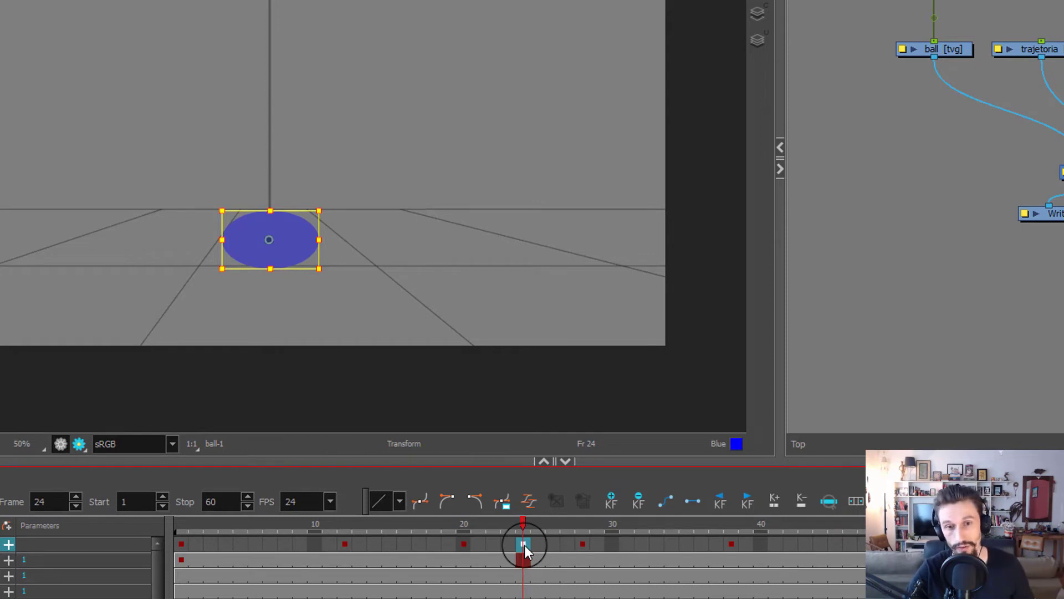
scroll(350, 216, "up", 1)
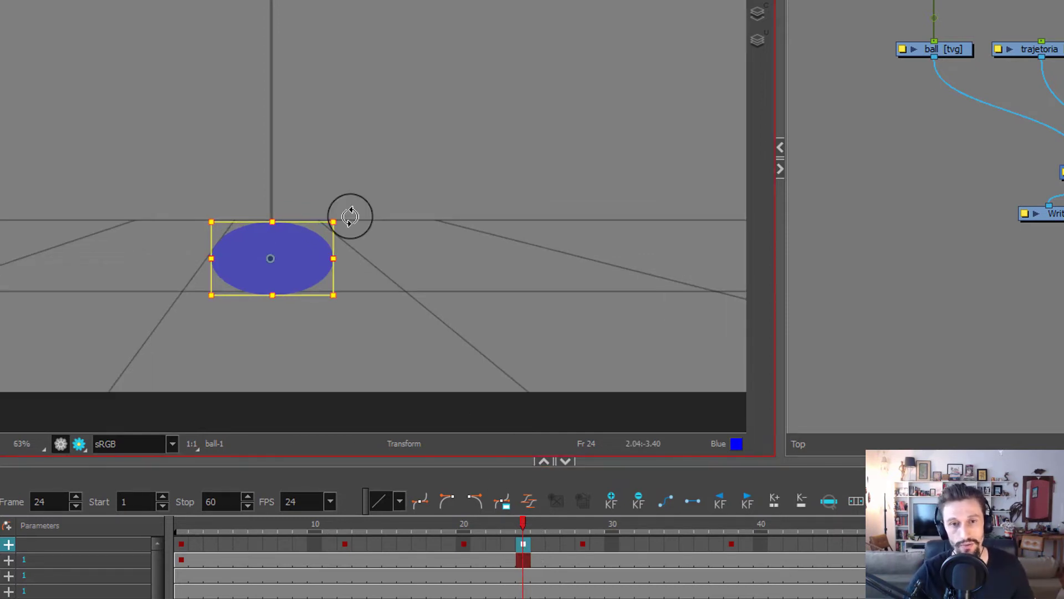
Step: Rotate the ball at frame 24 by 90 degrees into a vertical stretch and raise it along the trajectory off the floor
left_click_drag(351, 232, 352, 305)
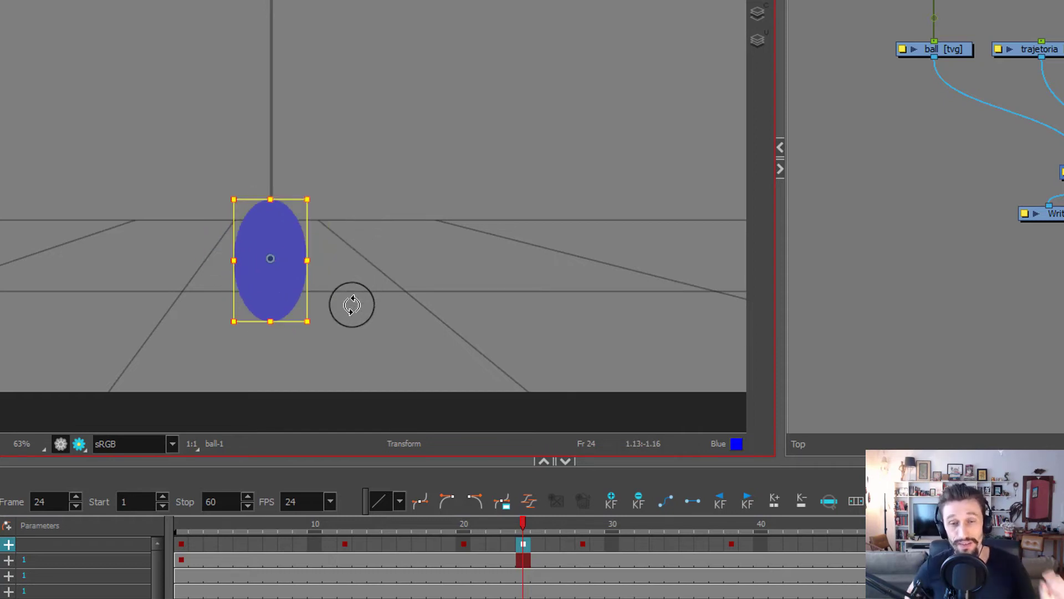
key("Up")
key("Up")
key("Up")
key("Up")
key("Up")
key("Up")
key("Up")
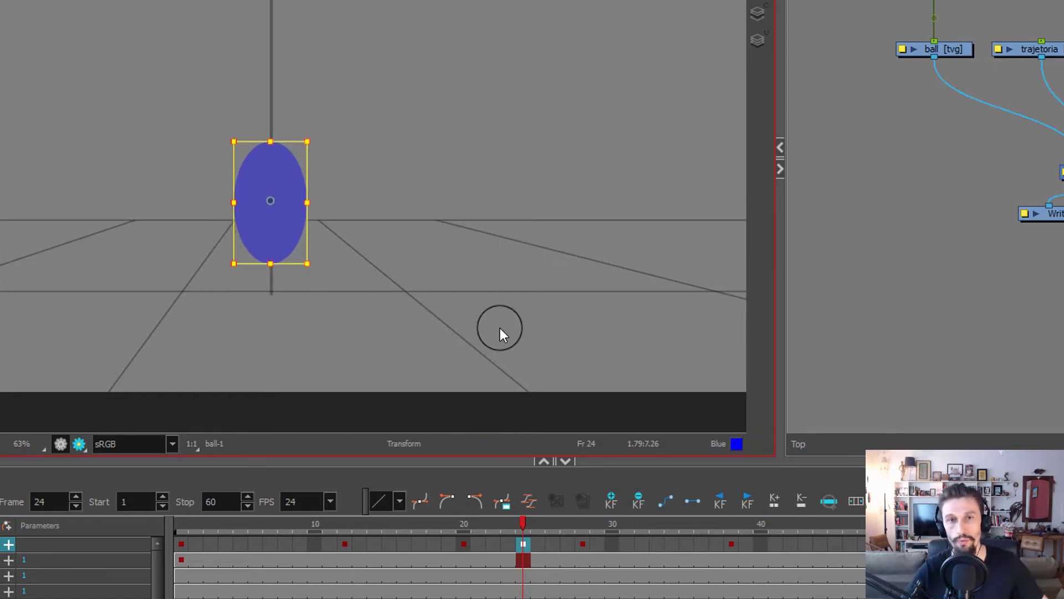
key("Escape")
Step: Examine the sequence of poses around the bounce, from the round floor pose through squash and stretch to the raised pose
key("comma")
key("period")
key("comma")
key("period")
key("comma")
key("comma")
key("comma")
key("comma")
key("comma")
key("comma")
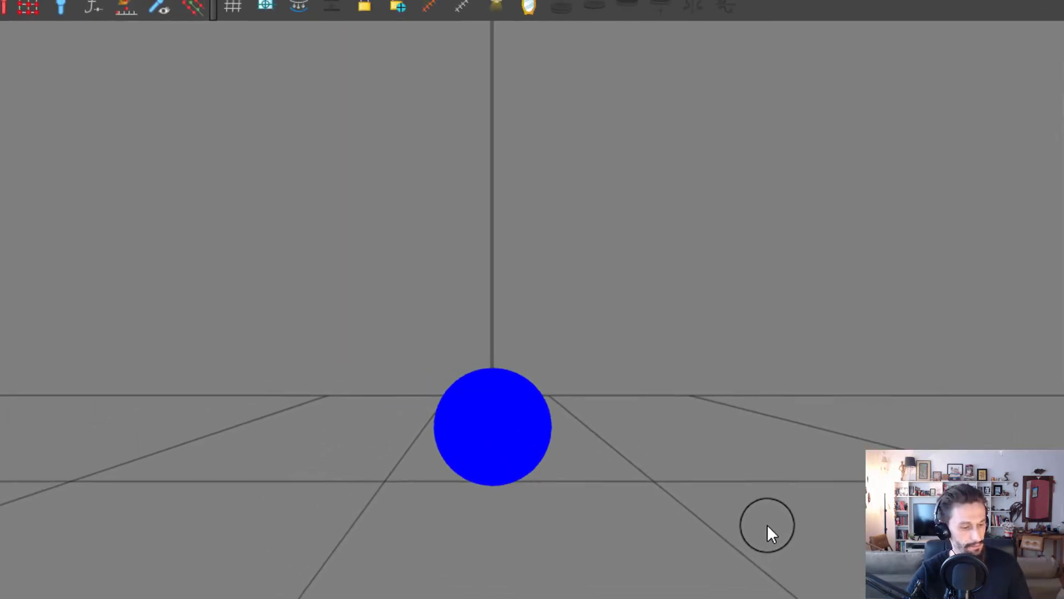
key("period")
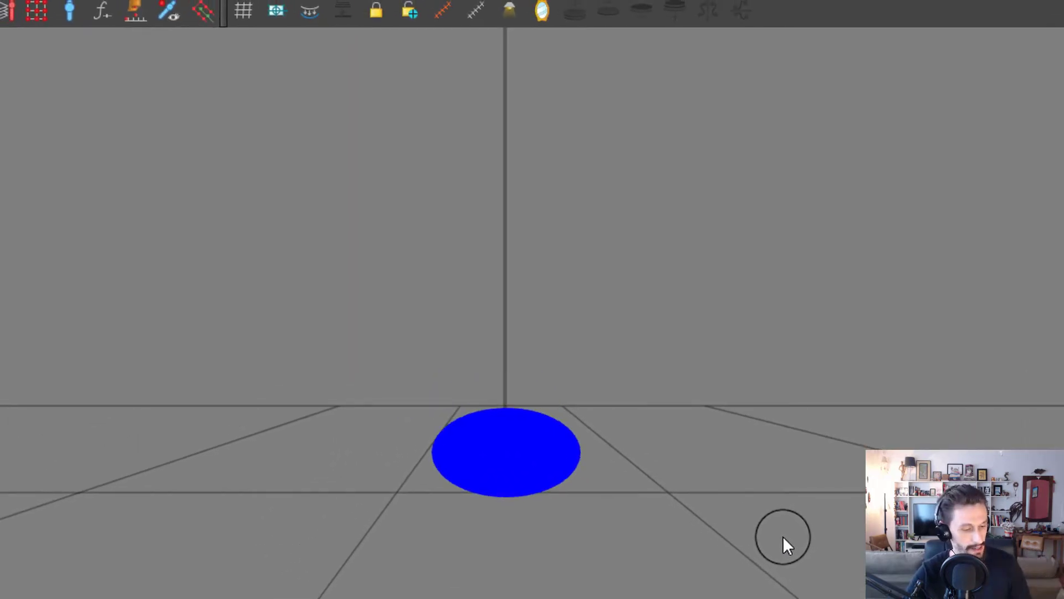
key("period")
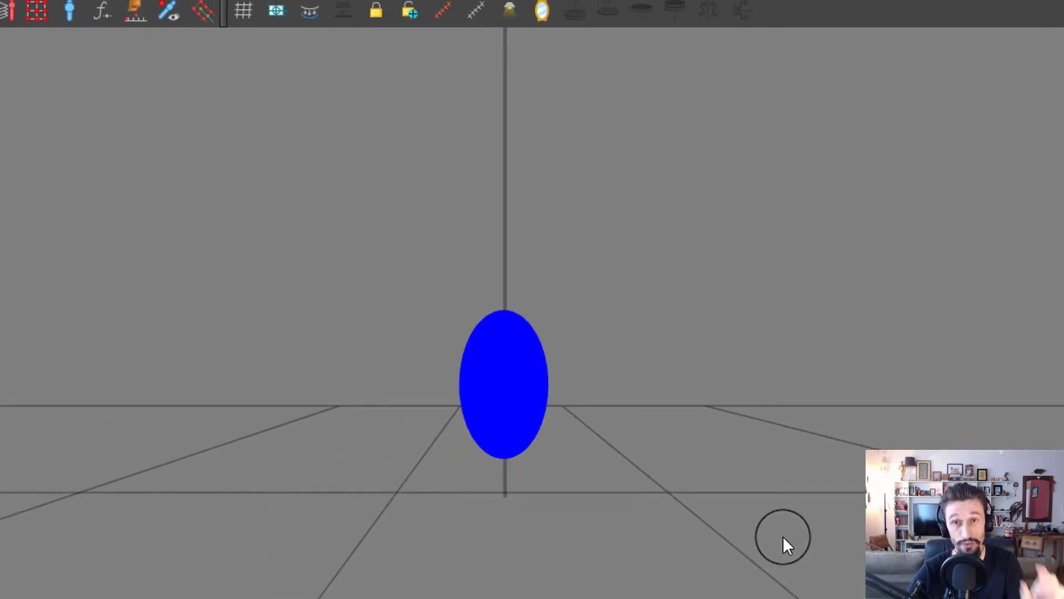
key("period")
left_click_drag(791, 422, 798, 447)
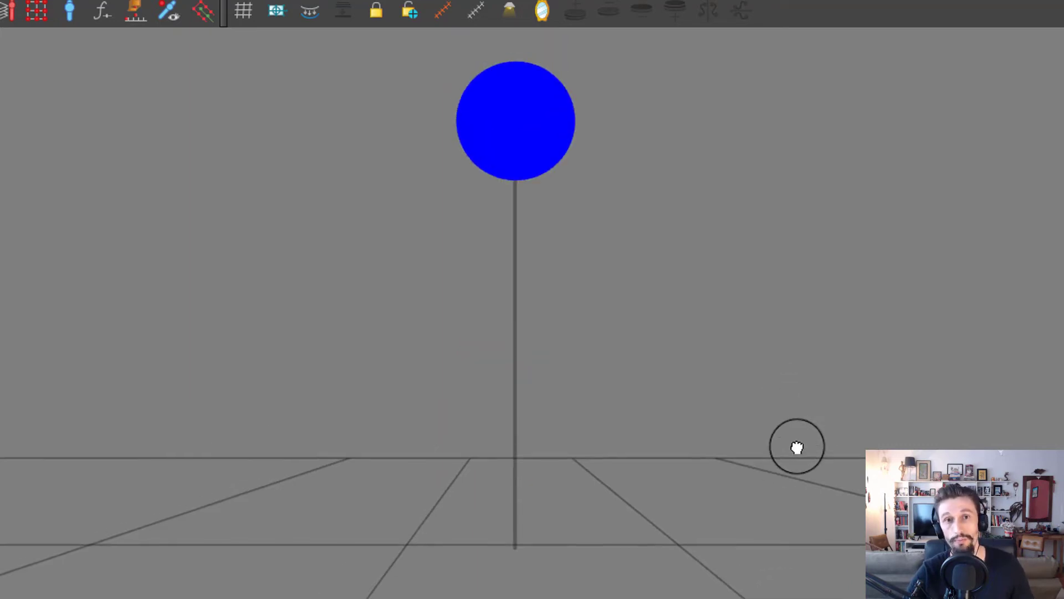
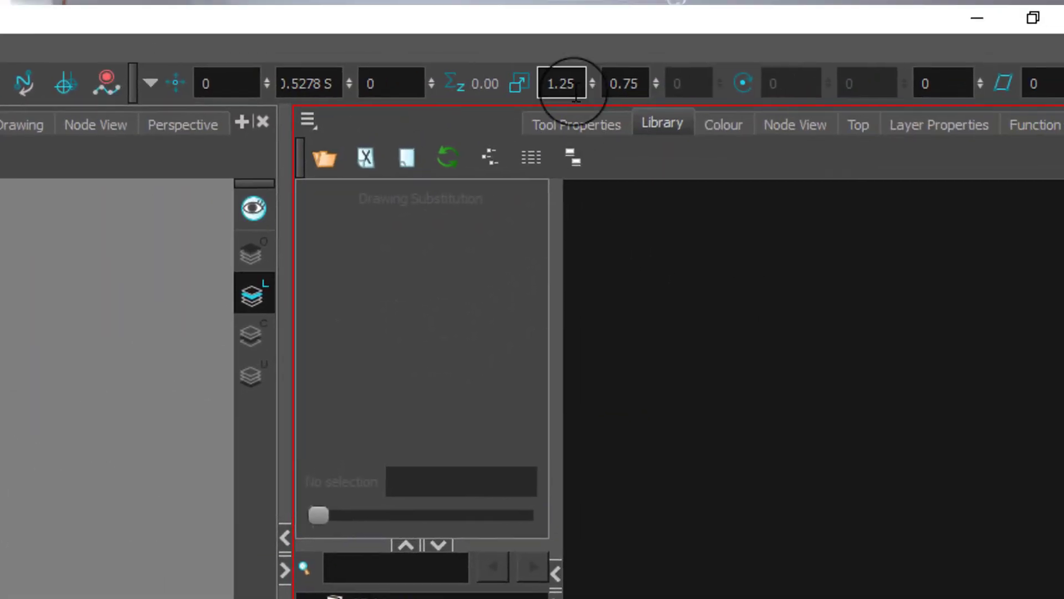
Step: Stretch the ball at frame 24 by setting its scale to 0.75 in X and 1.25 in Y
left_click(573, 88)
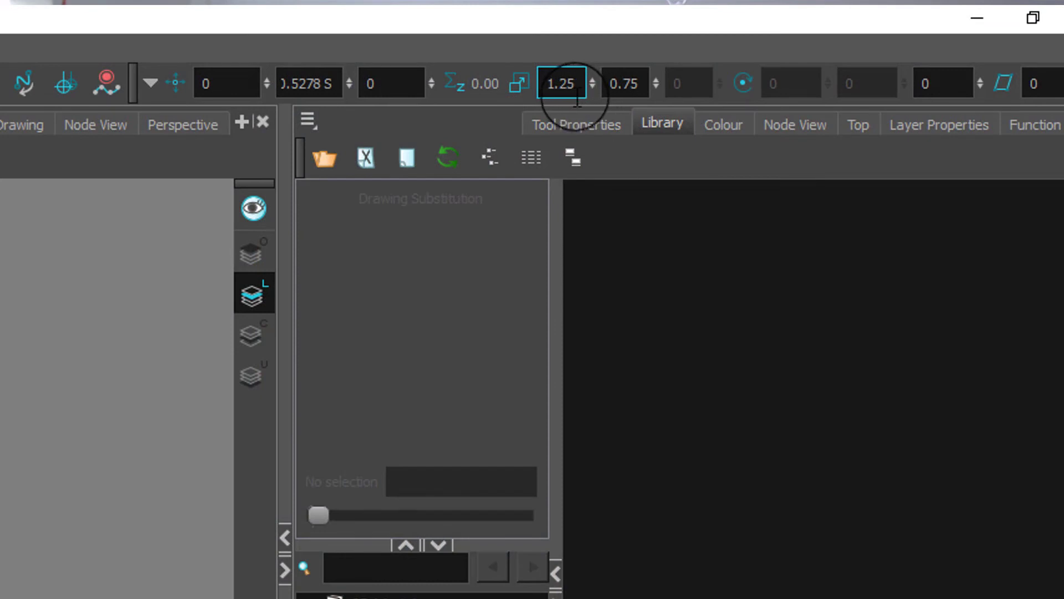
key("BackSpace")
key("BackSpace")
key("BackSpace")
key("BackSpace")
type("0.")
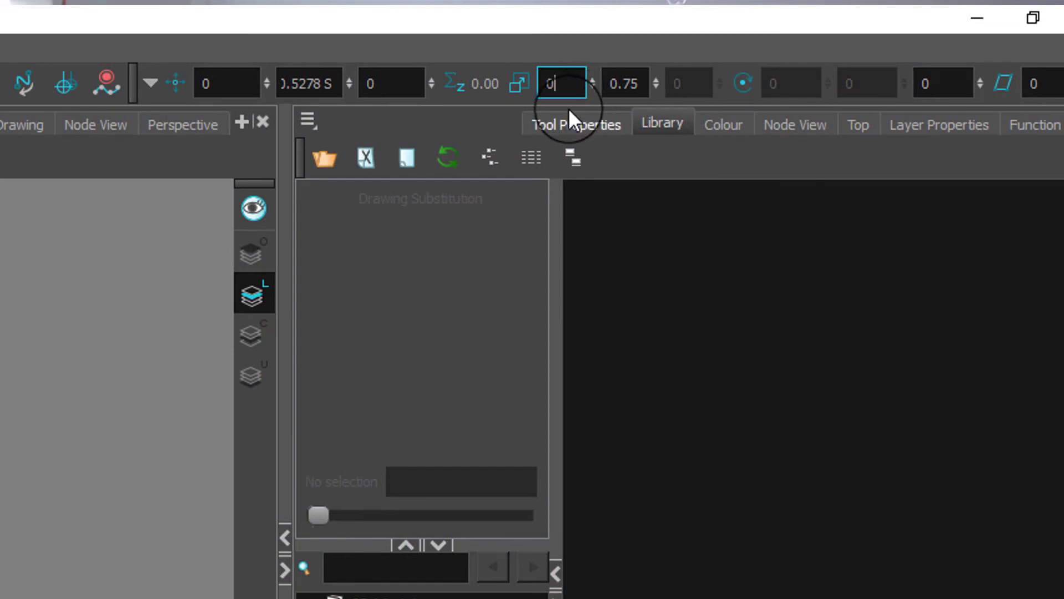
type("75")
key("Return")
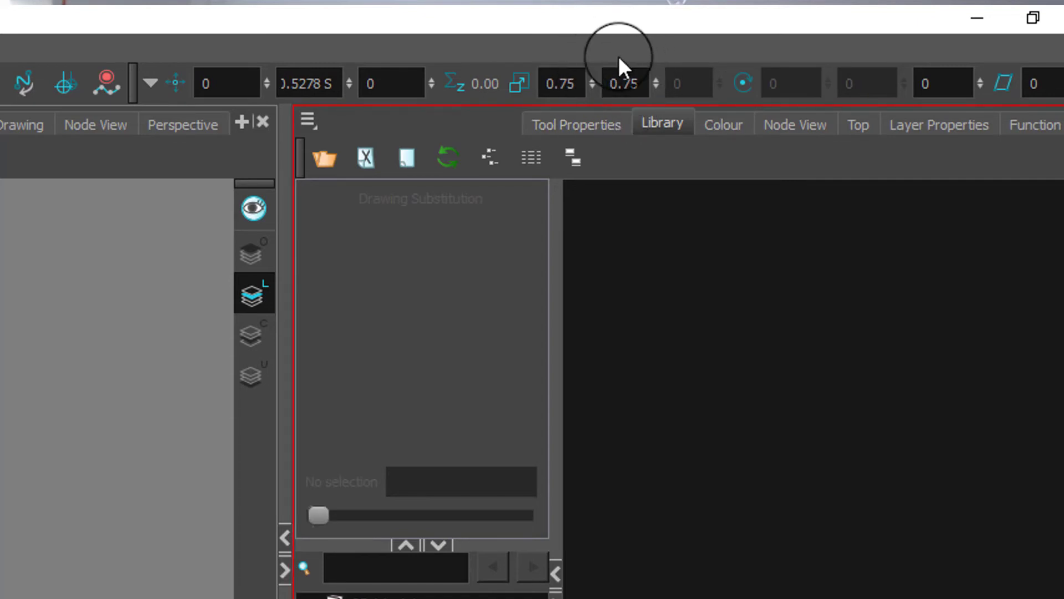
left_click(622, 83)
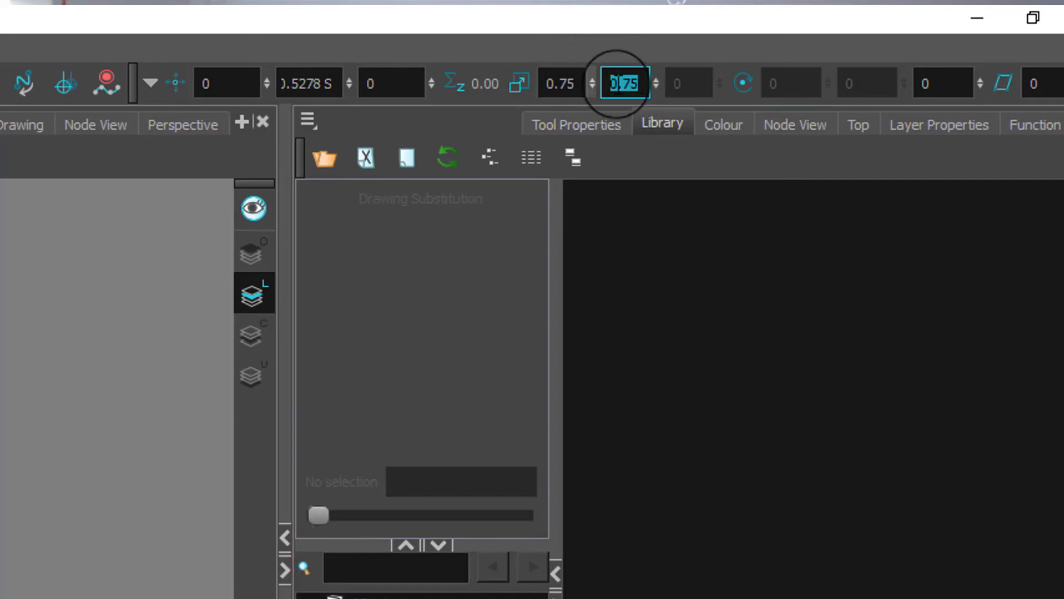
type("1.25")
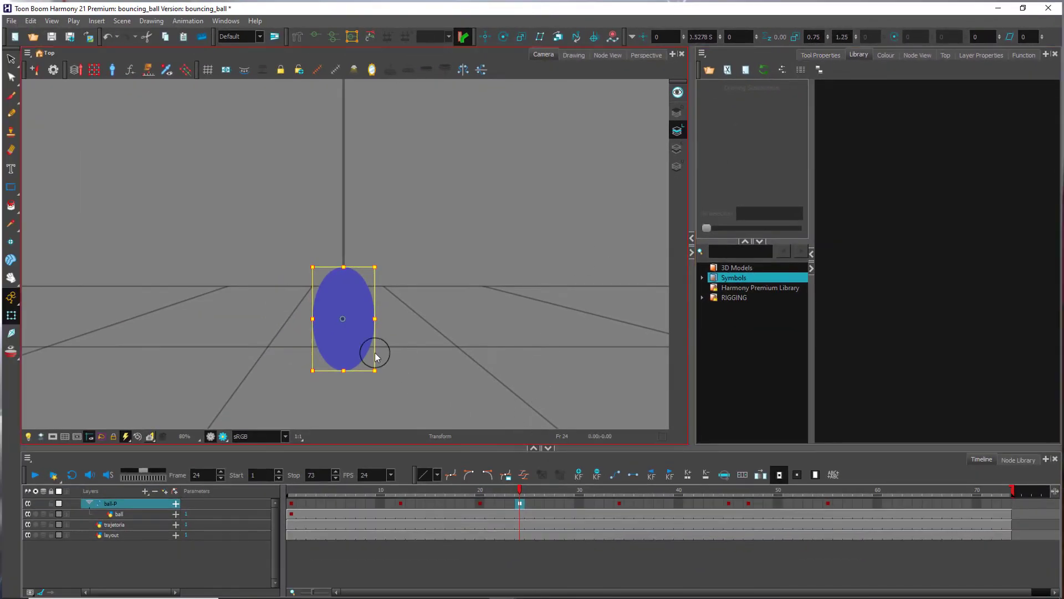
Step: Raise the stretched ball at frame 24 higher along the trajectory, to a Y position of about 1.7 N
key("shift+Up")
key("shift+Up")
key("shift+Up")
key("shift+Up")
key("shift+Up")
key("shift+Up")
key("shift+Up")
key("shift+Up")
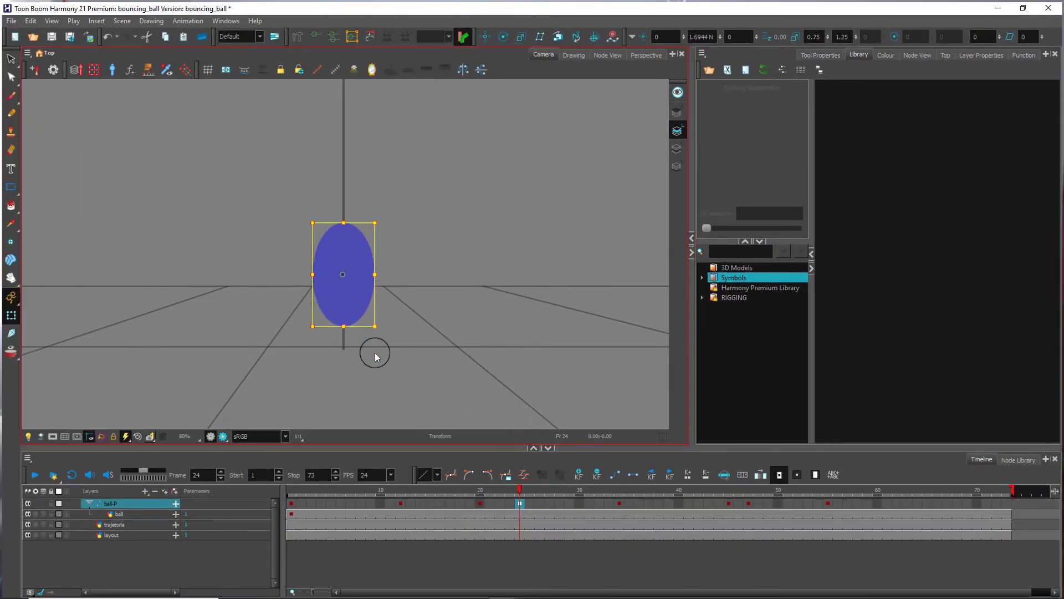
left_click(374, 352)
Step: Try motion interpolation between the squash at frame 20 and the stretch at frame 24, checking the in-between at frame 22
mouse_move(521, 490)
left_mouse_down()
mouse_move(499, 490)
mouse_move(516, 490)
left_mouse_up()
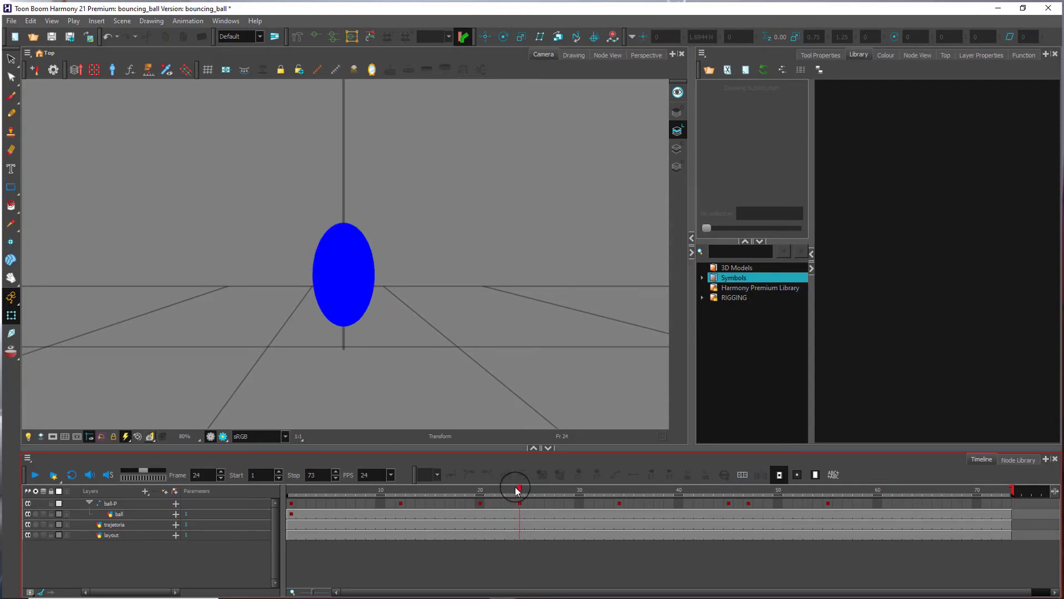
left_click(499, 503)
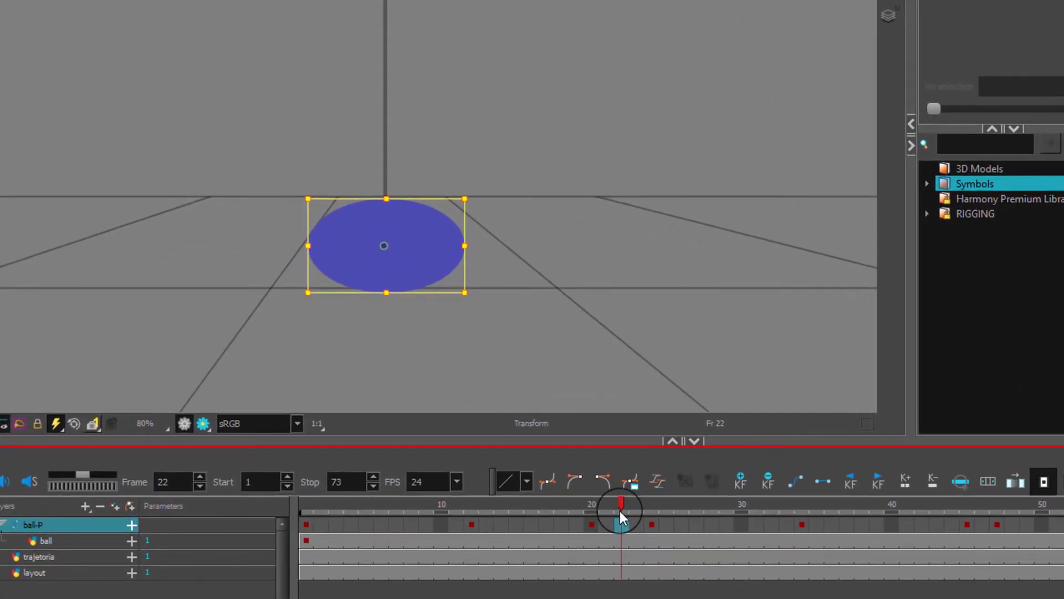
key("ctrl+k")
left_click(621, 501)
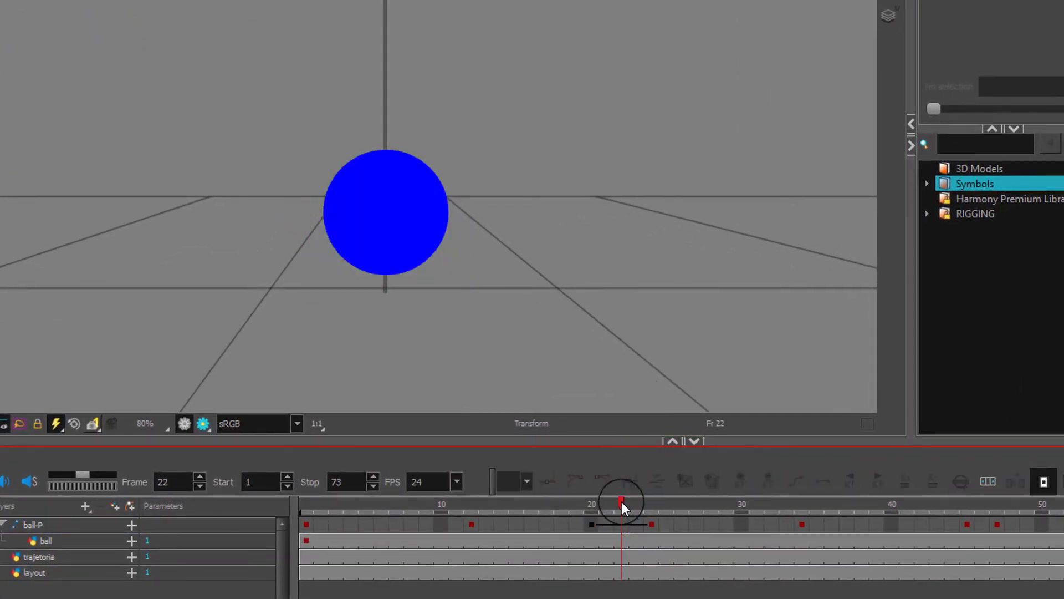
mouse_move(621, 501)
left_mouse_down()
mouse_move(592, 494)
mouse_move(660, 503)
mouse_move(544, 502)
mouse_move(672, 505)
mouse_move(594, 503)
mouse_move(619, 505)
left_mouse_up()
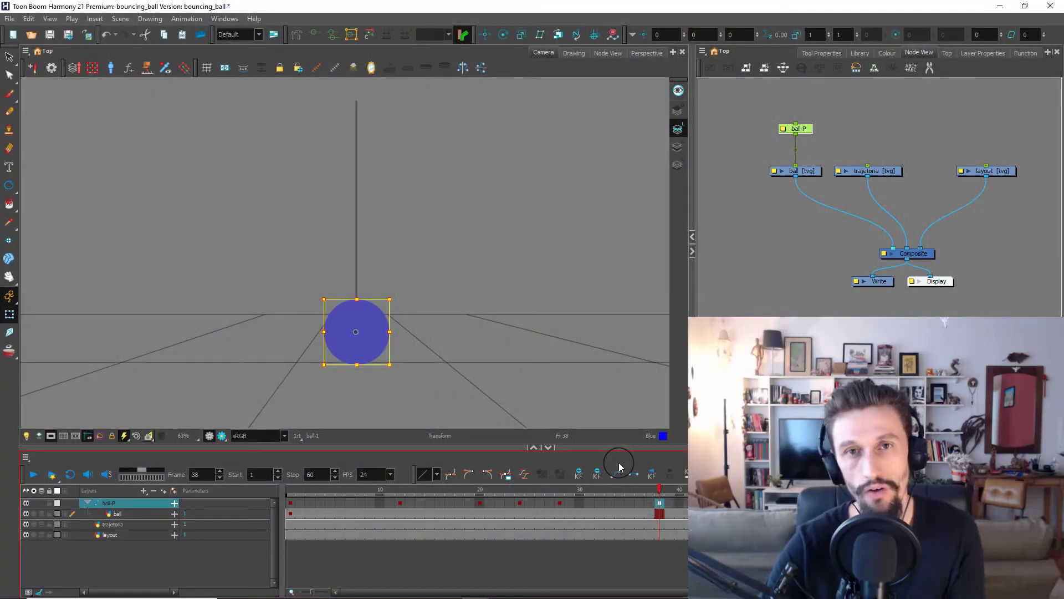
Step: Copy the squashed pose from frame 20 to frame 34 and shift the final floor pose to frame 42
left_click(560, 491)
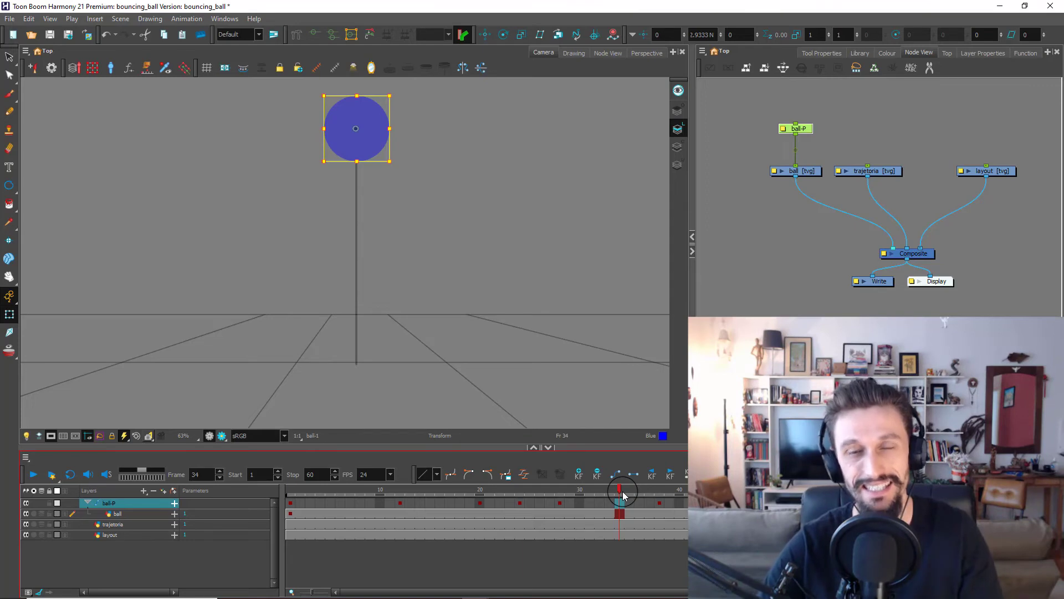
left_click(480, 504)
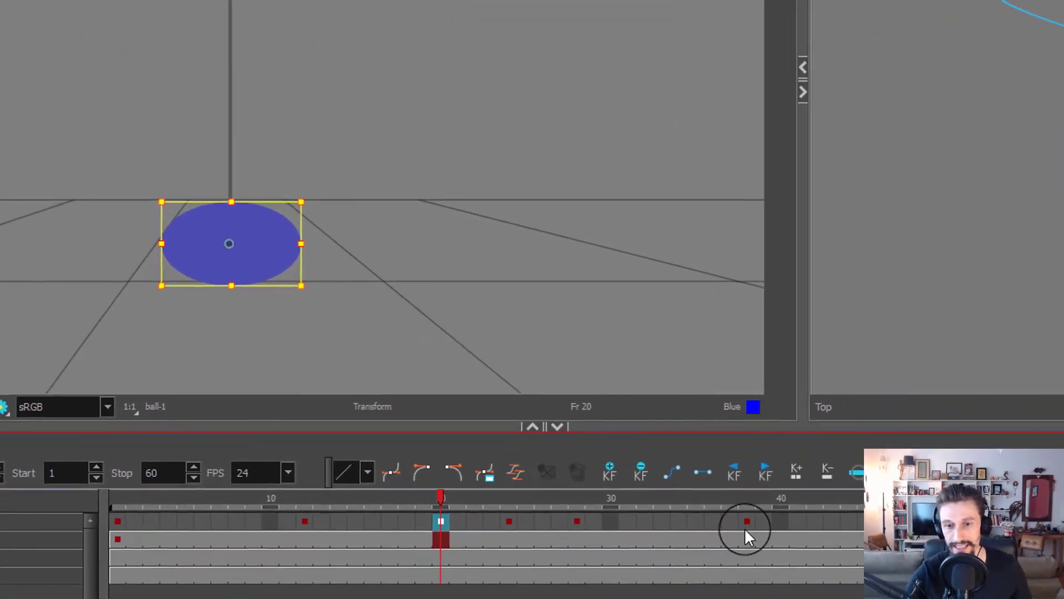
left_click(621, 504)
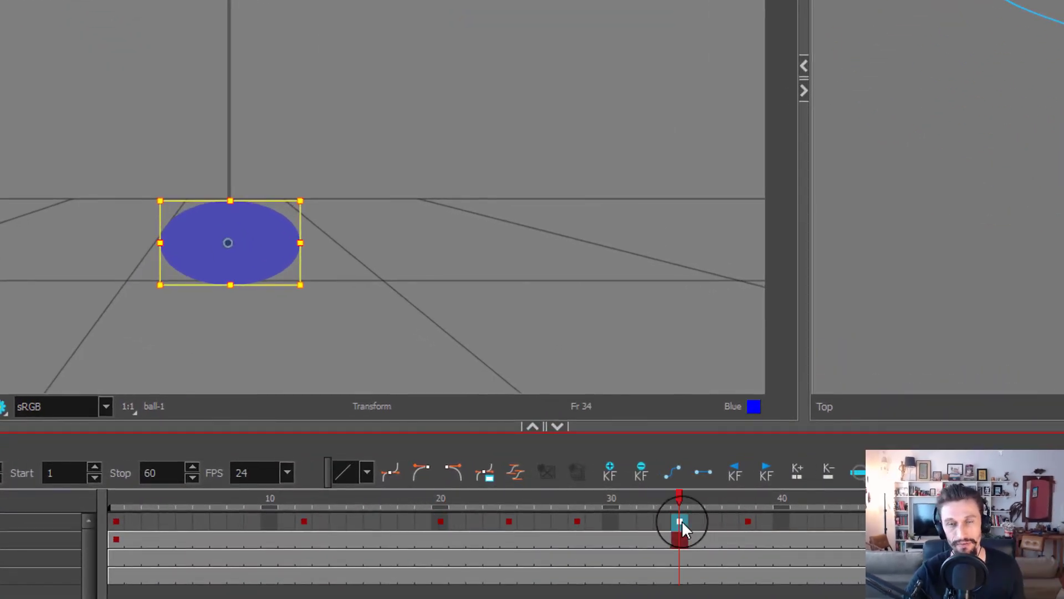
left_click_drag(683, 522, 781, 525)
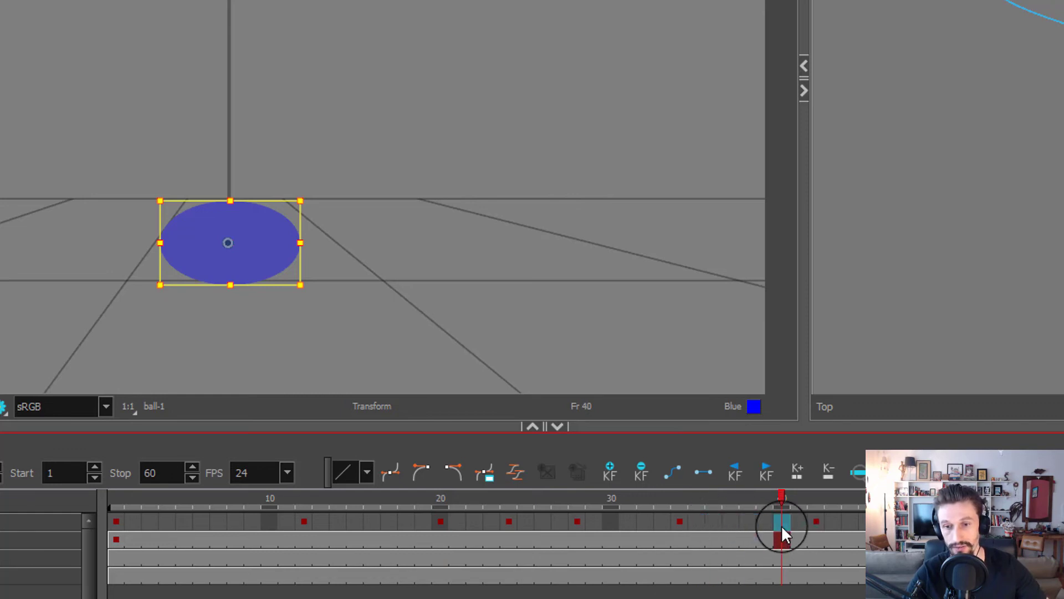
Step: Copy the stretched pose from frame 24 to frame 31 and adjust its height near the floor
left_click(253, 500)
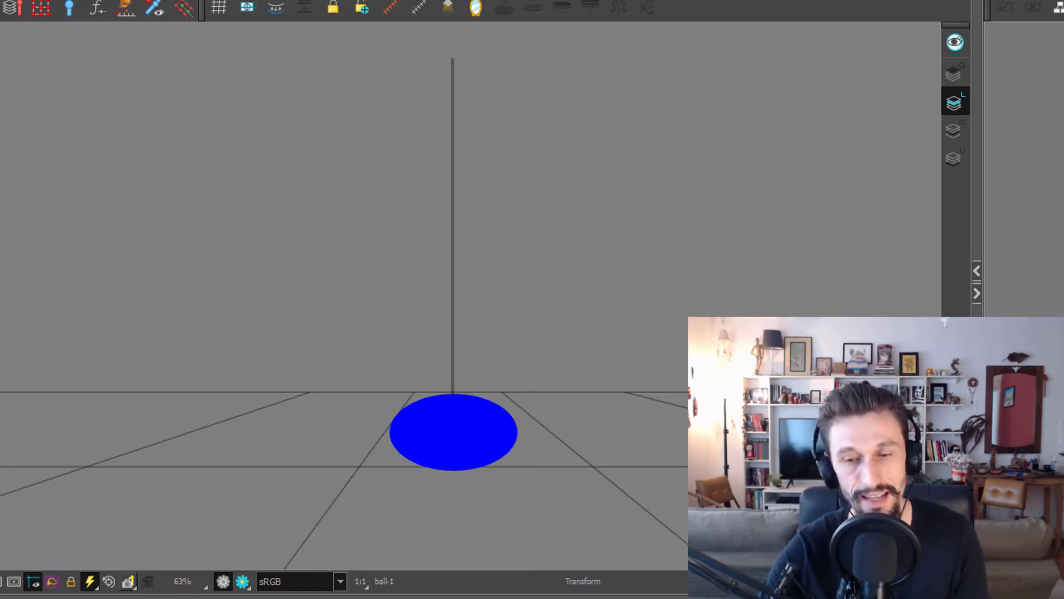
key("comma")
left_click(528, 290)
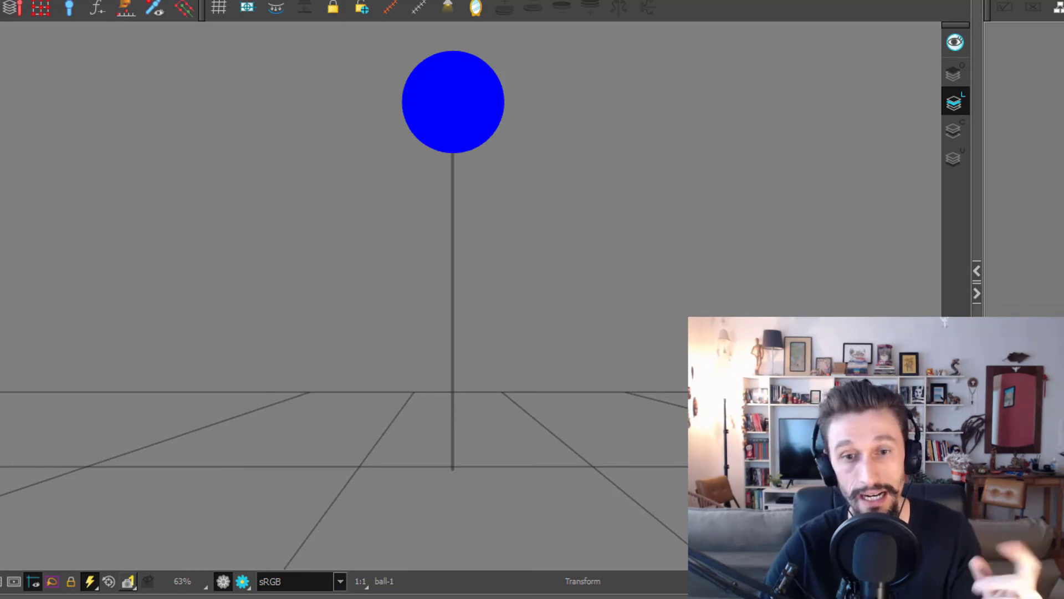
key("period")
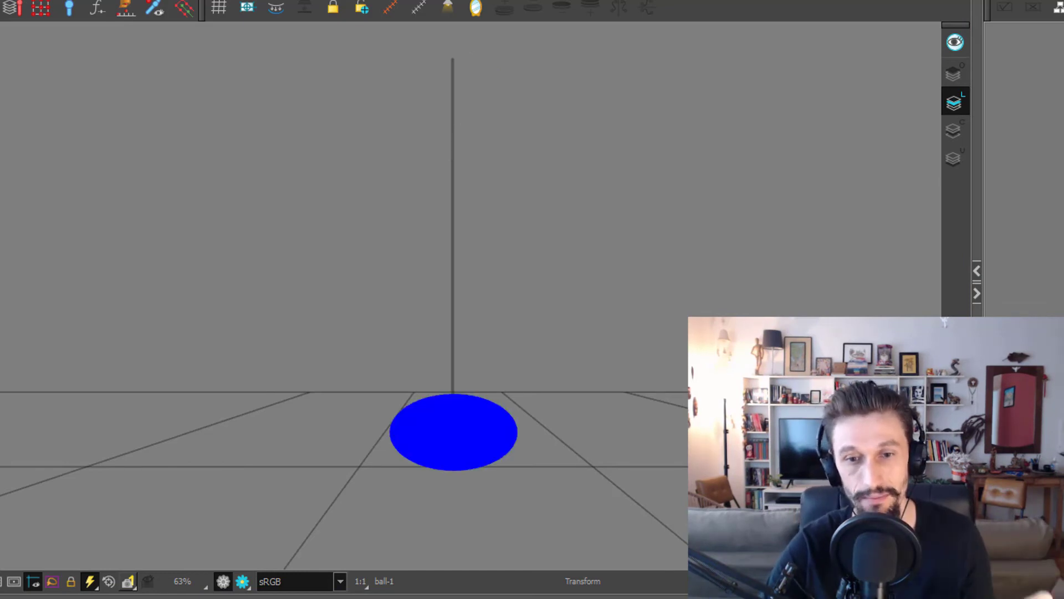
key("period")
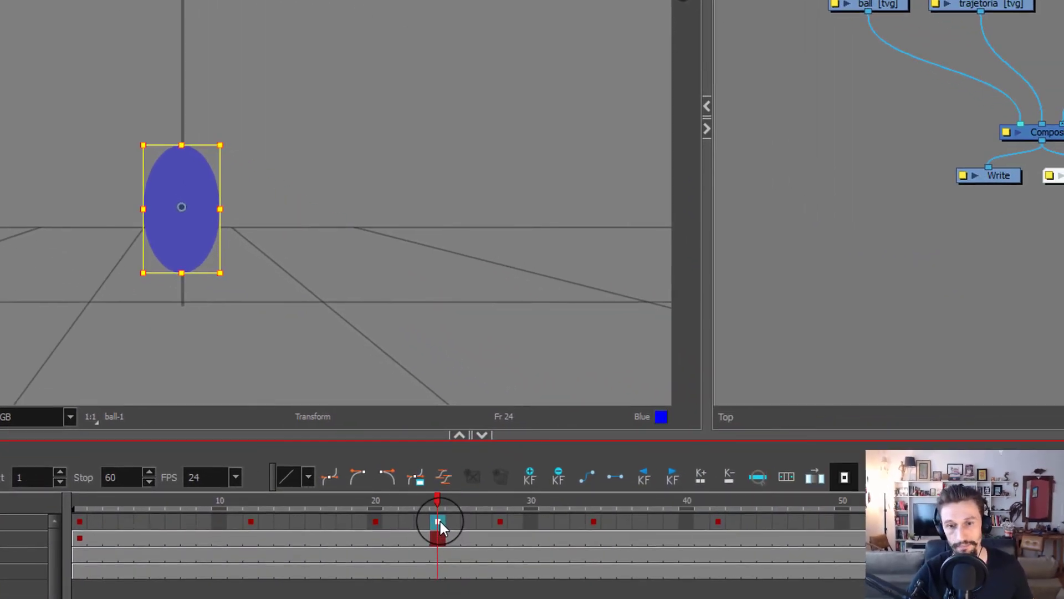
left_click(592, 518)
left_click(560, 521)
left_click(550, 523)
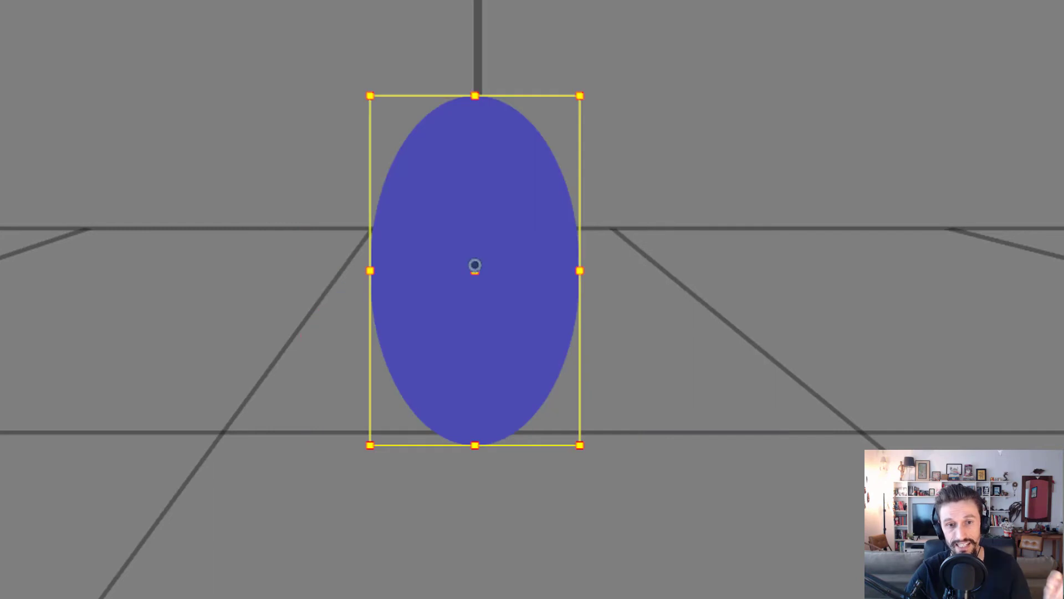
key("Escape")
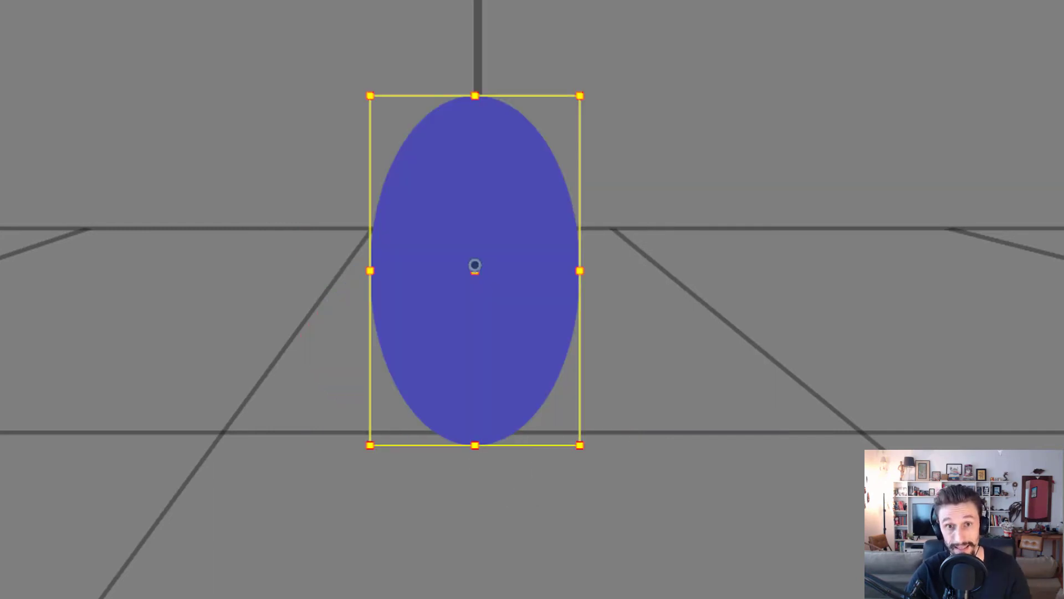
key("Up")
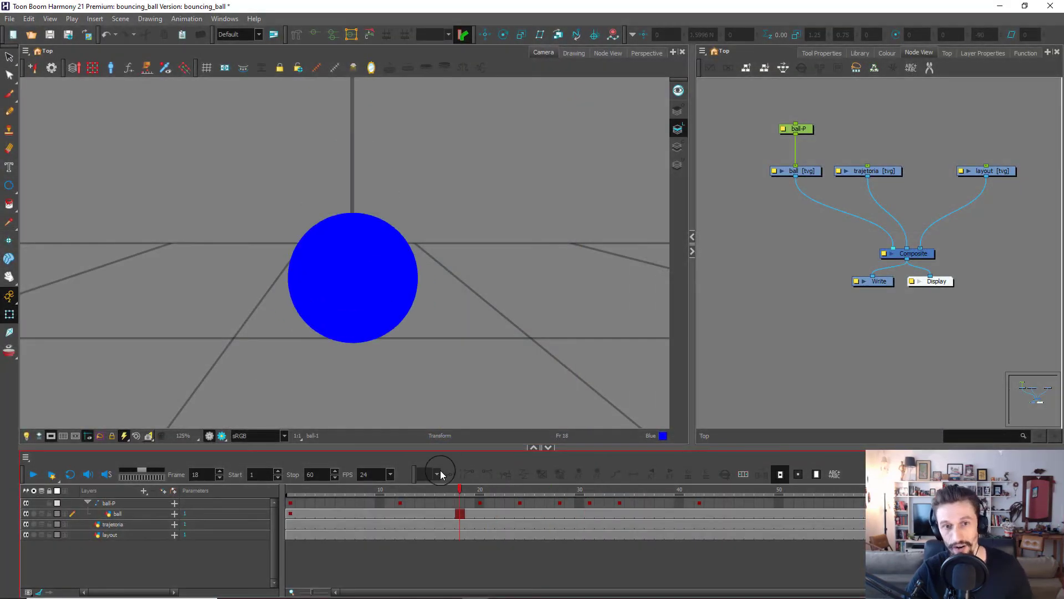
Step: Lengthen the hold of the top pose after frame 28 by four frames
scroll(149, 344, "down", 5)
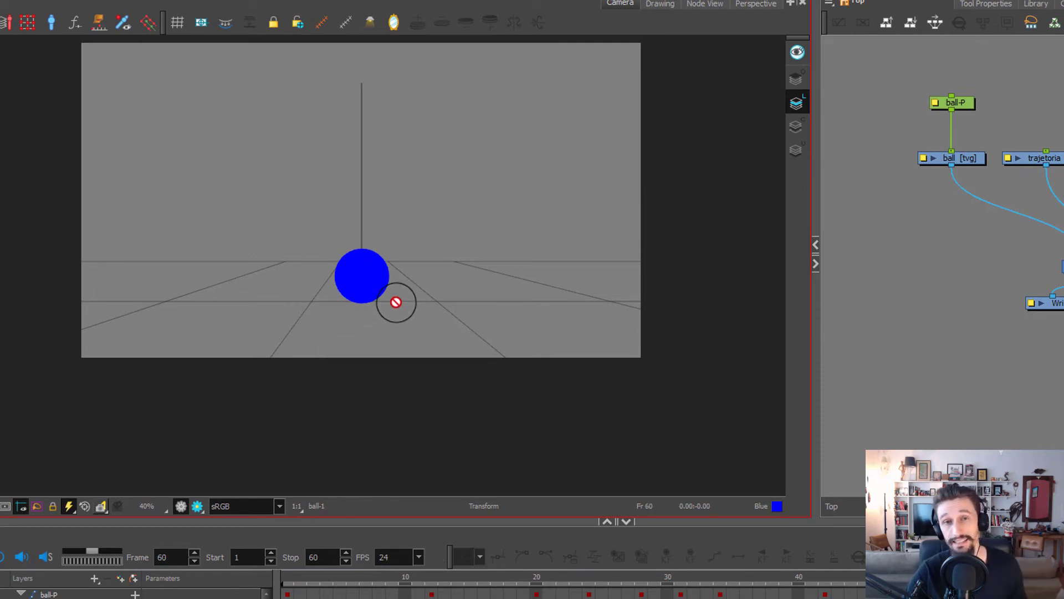
left_click_drag(417, 206, 402, 268)
key("2")
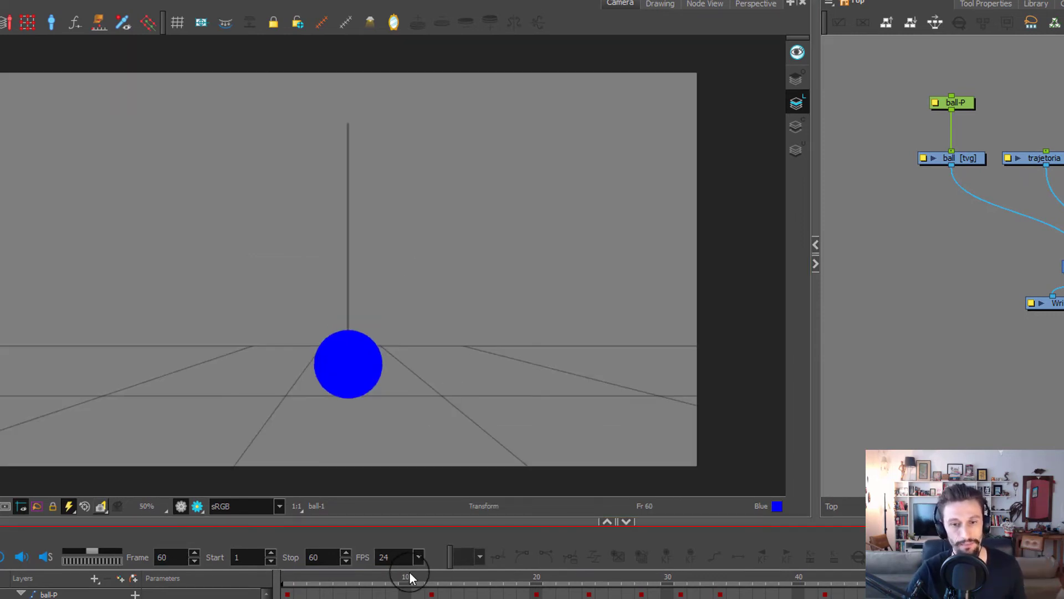
left_click(654, 594)
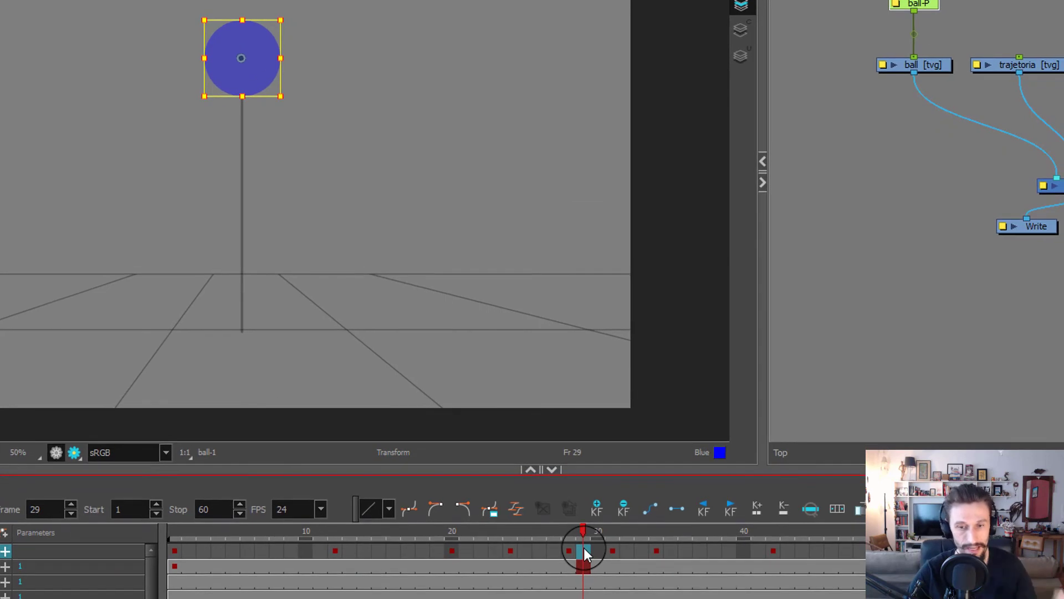
key("plus")
key("plus")
key("plus")
key("plus")
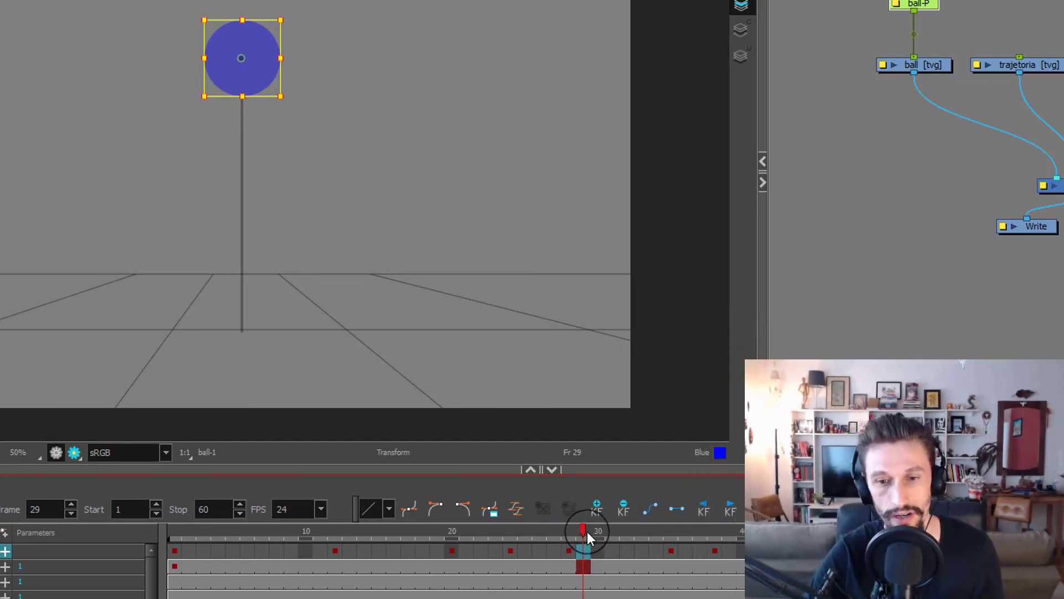
Step: Lengthen the hold of the stretched pose after frame 24 by six frames, moving the top pose to frame 34
left_click_drag(587, 531, 544, 555)
key("plus")
key("plus")
key("plus")
key("plus")
key("plus")
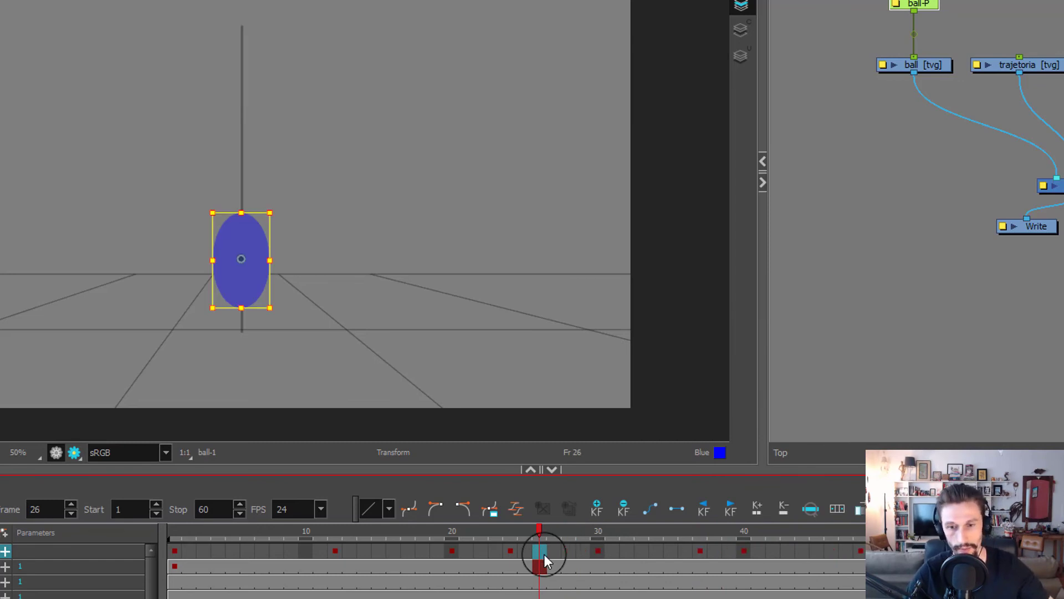
key("plus")
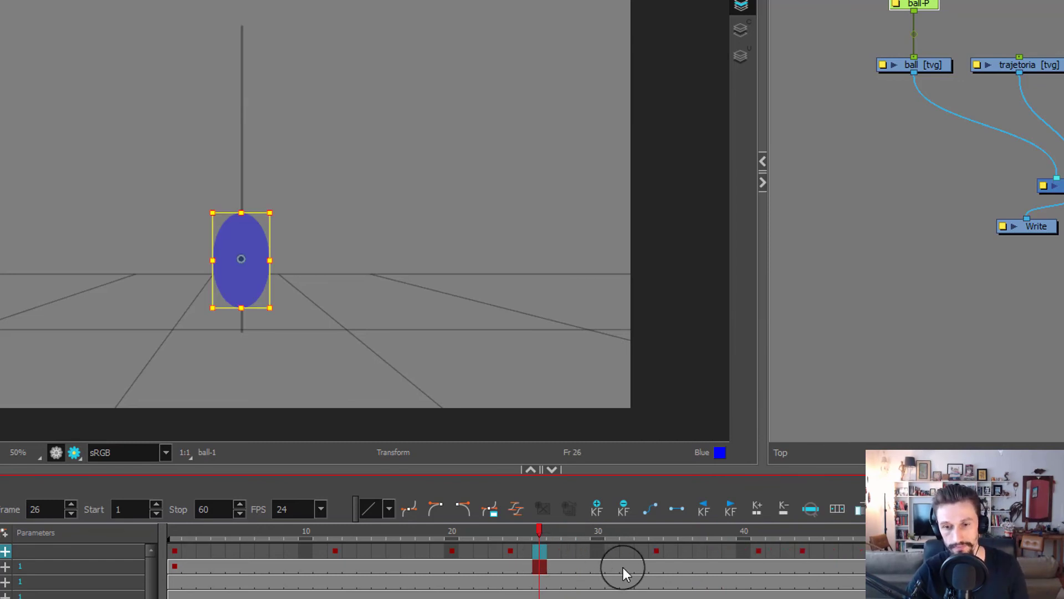
Step: Lengthen the hold of the top pose at frame 34 by four frames, moving the second stretch pose to frame 45
left_click(519, 530)
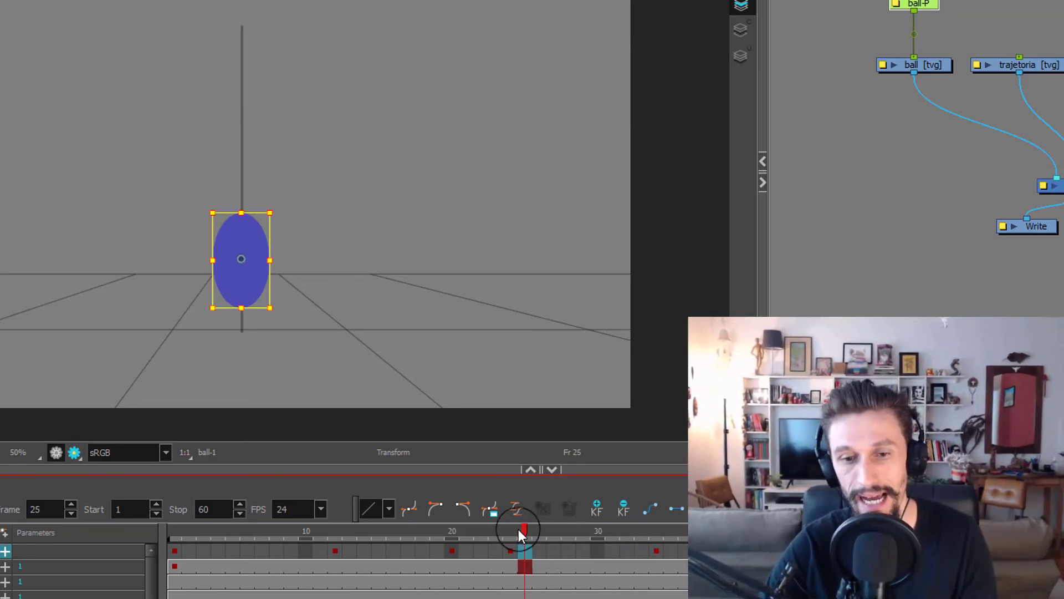
left_click_drag(519, 531, 656, 533)
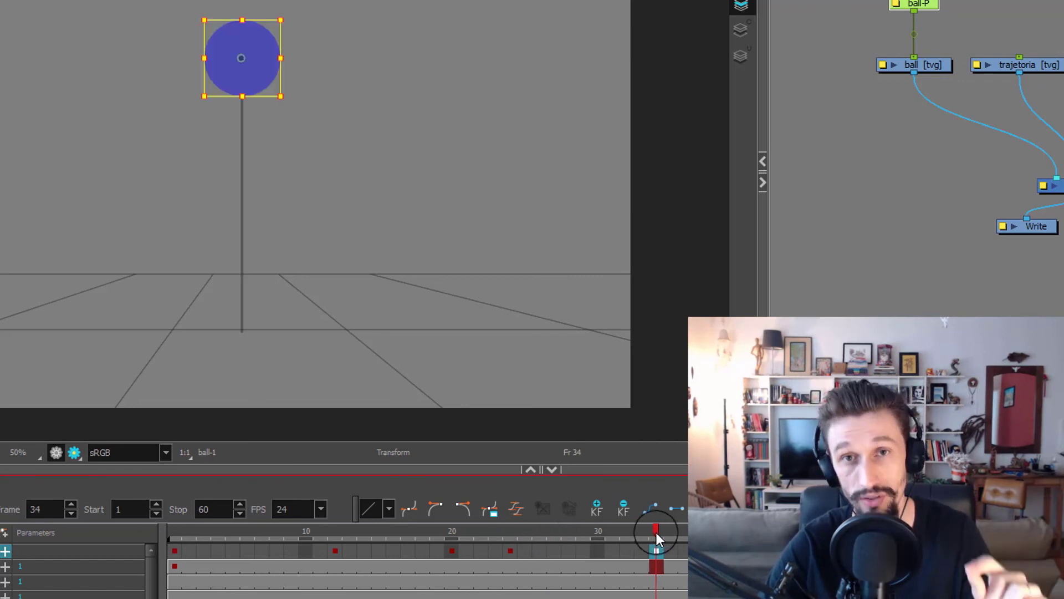
left_click(711, 552)
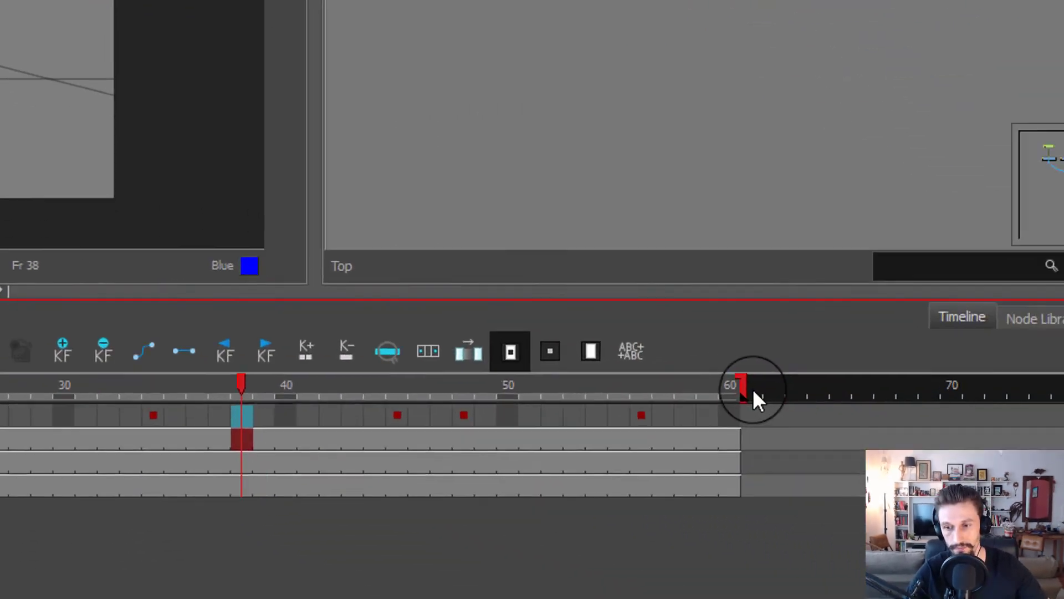
Step: Extend the scene to 73 frames and lengthen the ball, trajetoria and layout exposures to frame 73
mouse_move(755, 396)
left_mouse_down()
mouse_move(938, 316)
mouse_move(953, 333)
left_mouse_up()
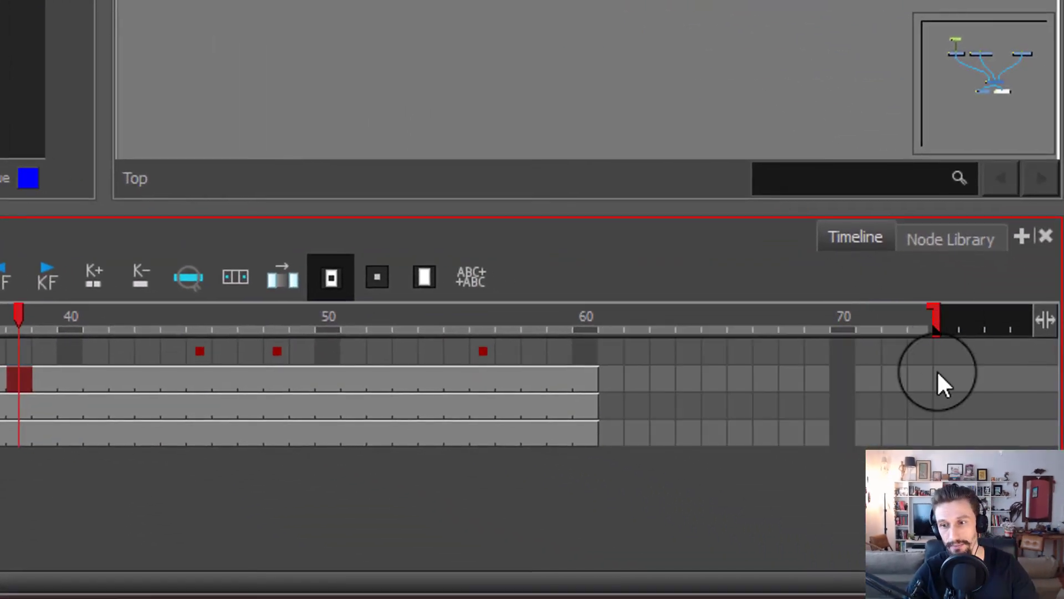
left_click_drag(923, 438, 920, 382)
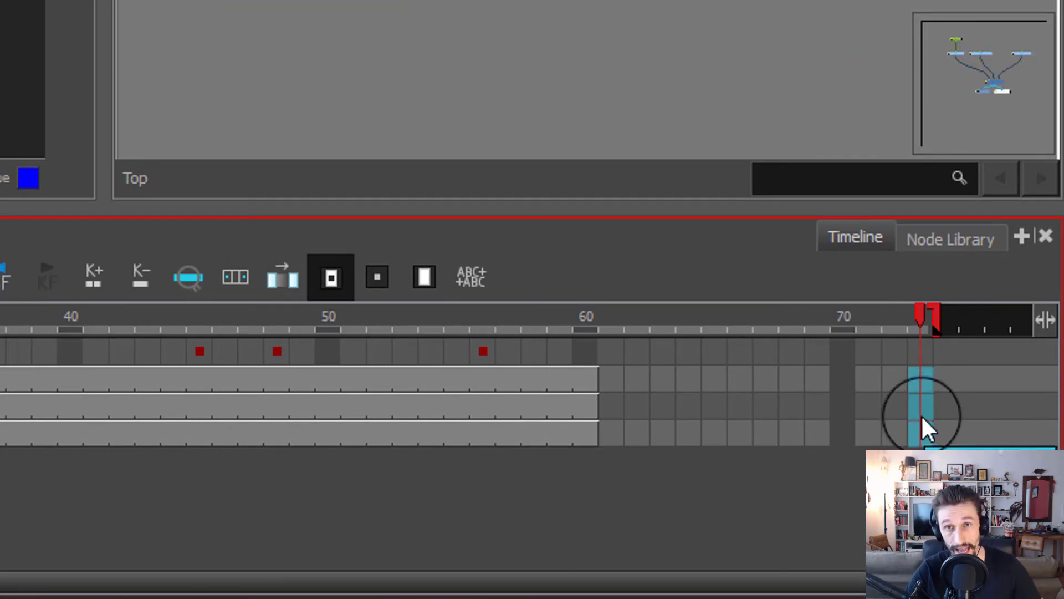
key("F5")
left_click_drag(913, 331, 2, 280)
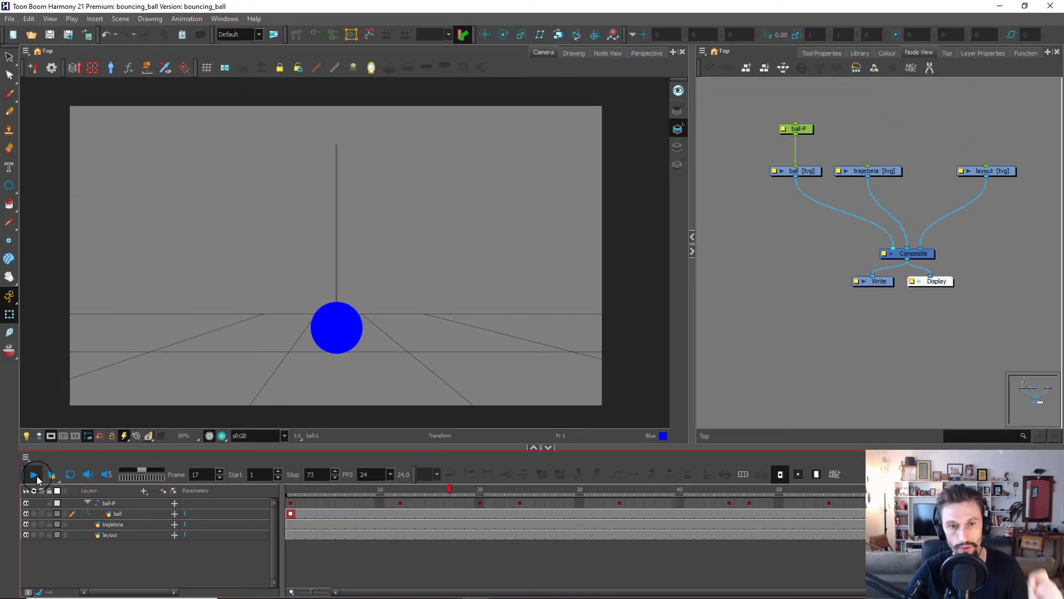
Step: Play back the full bounce in a loop and scrub through its poses to check the timing
left_click(36, 476)
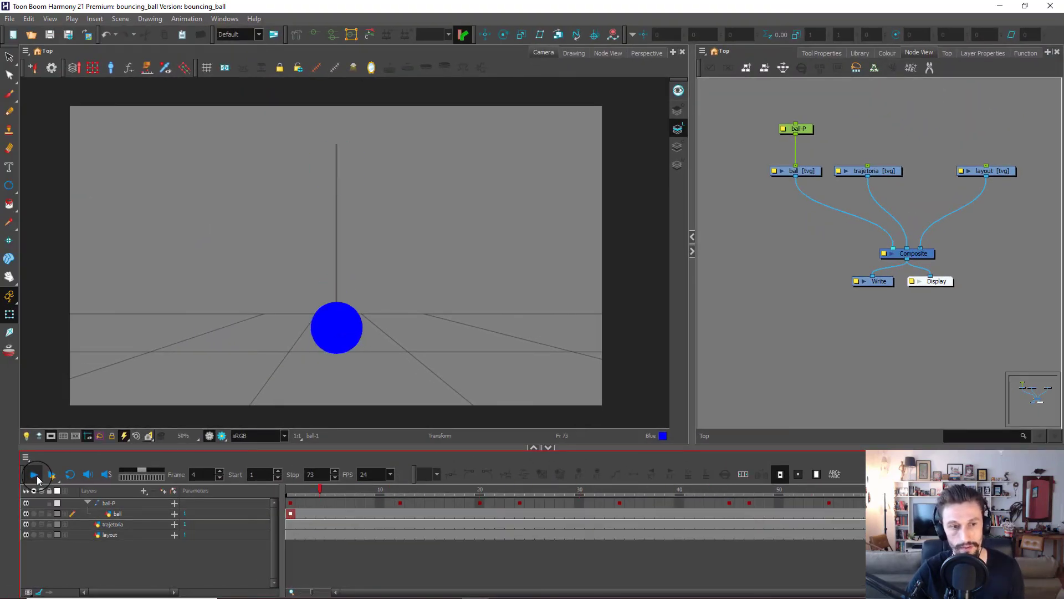
left_click(723, 414)
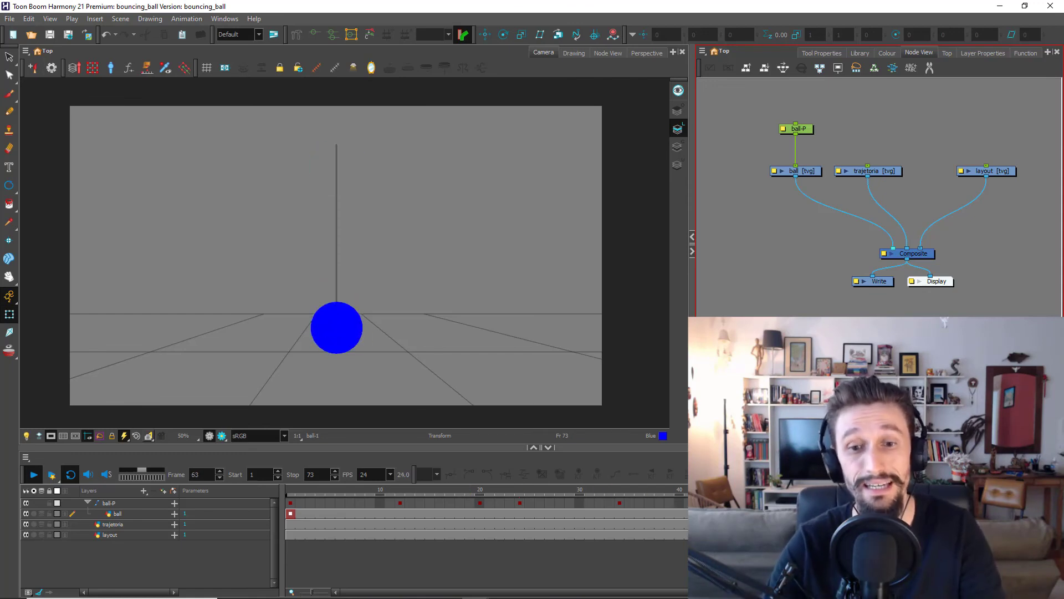
left_click(34, 474)
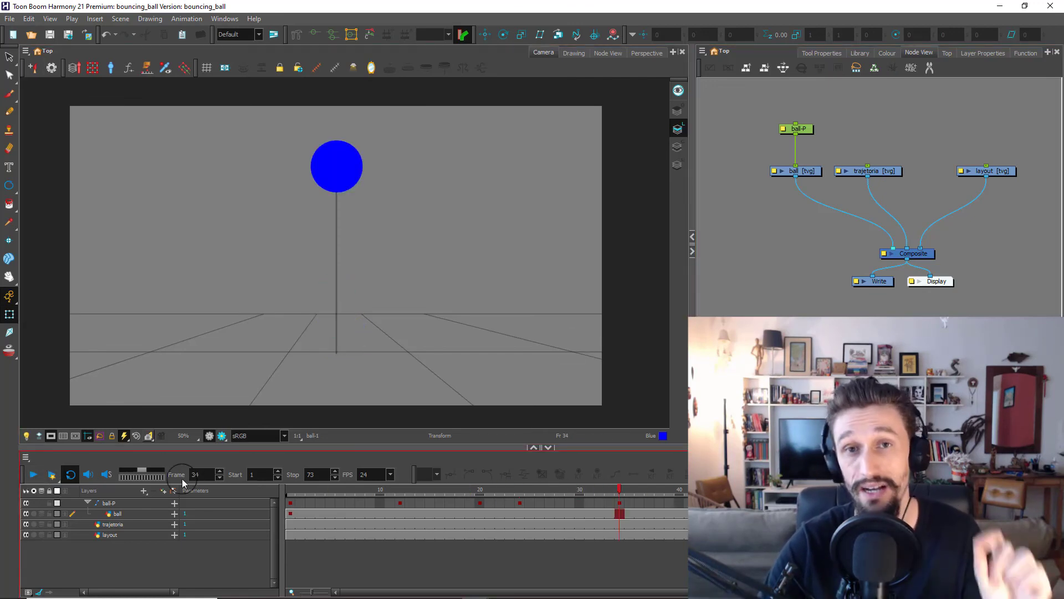
left_click_drag(495, 515, 729, 513)
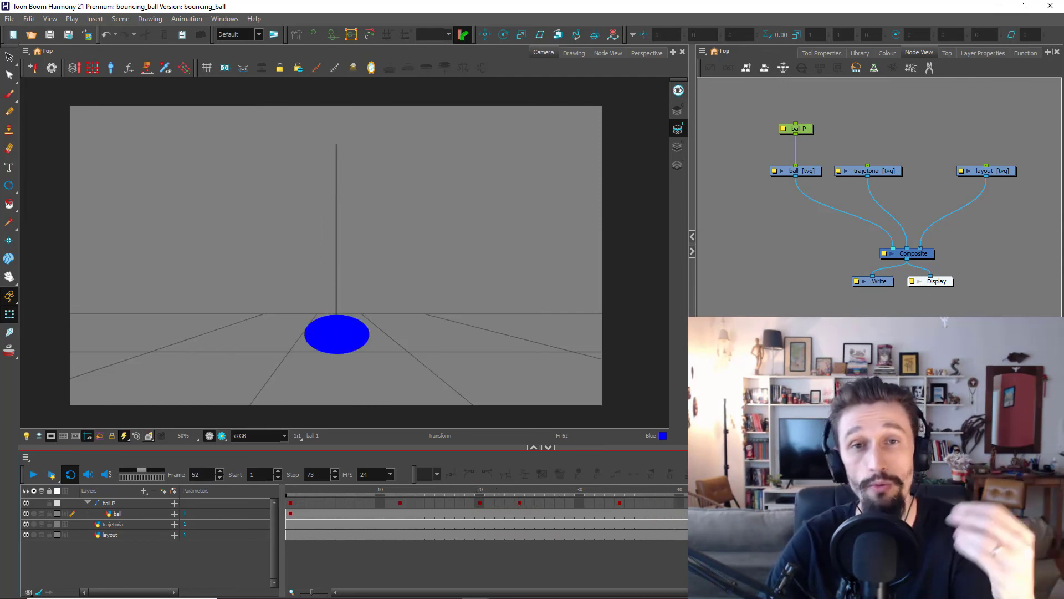
left_click_drag(729, 513, 898, 513)
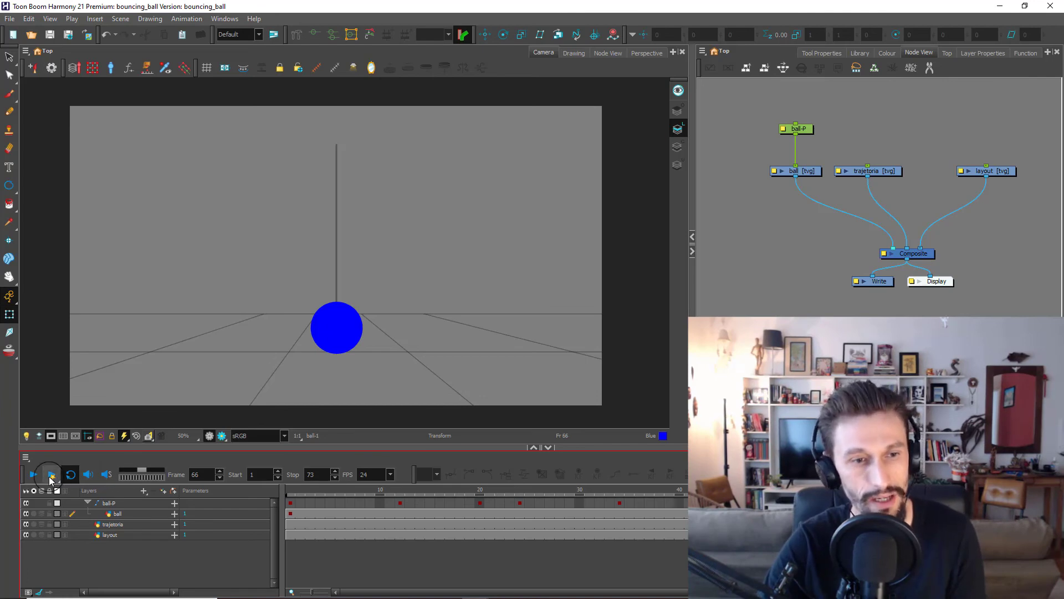
left_click(34, 474)
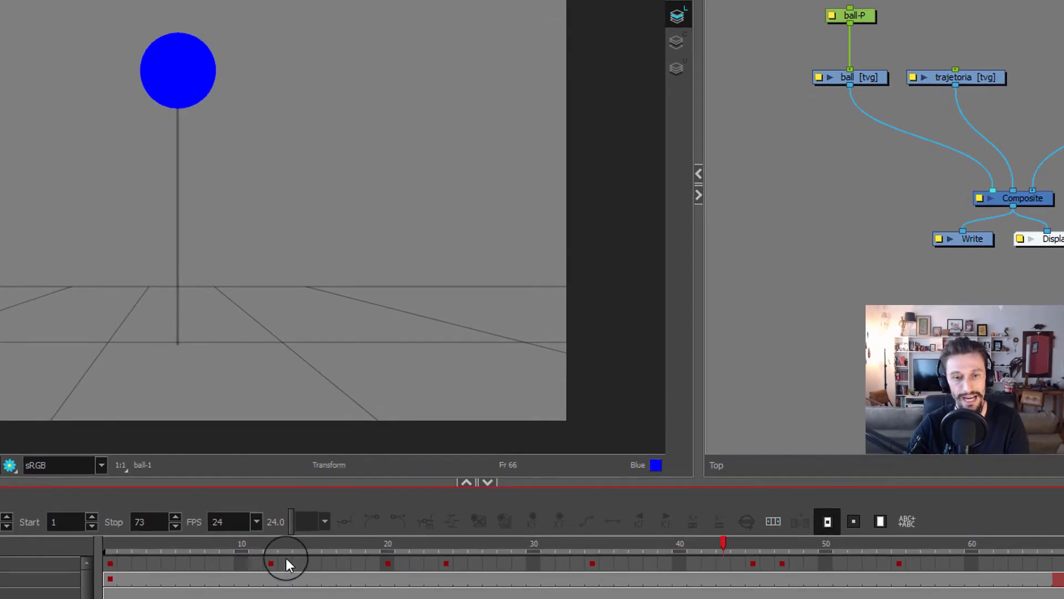
left_click(401, 495)
left_click(904, 546)
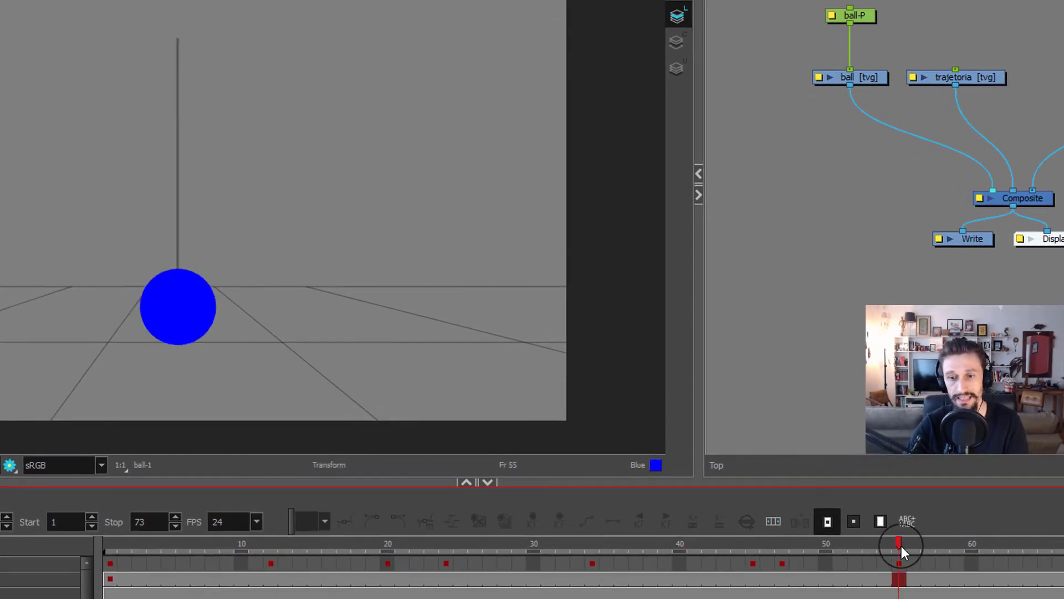
left_click_drag(624, 547, 714, 546)
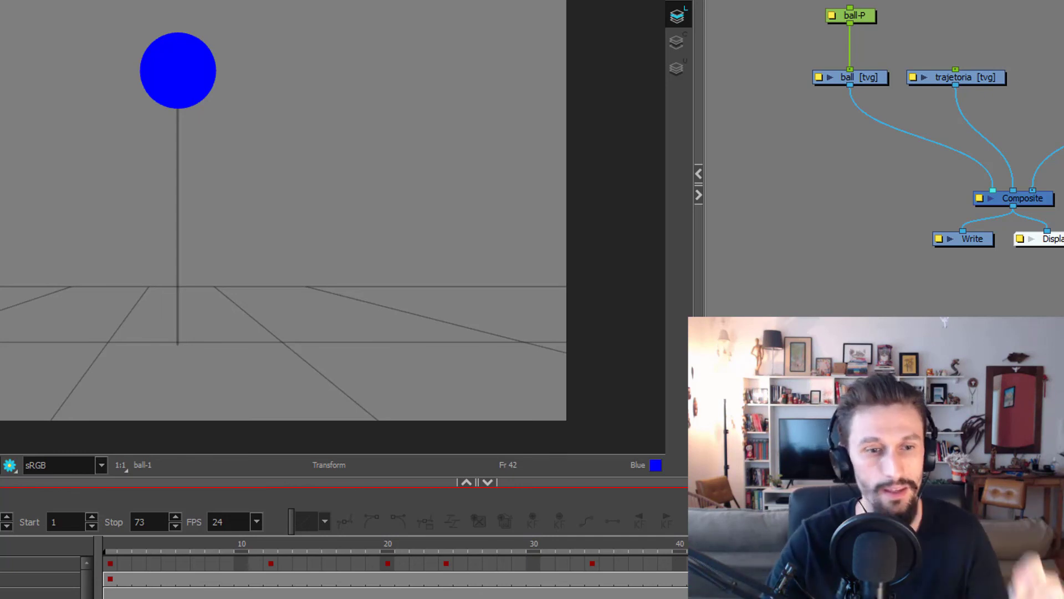
key("shift+Return")
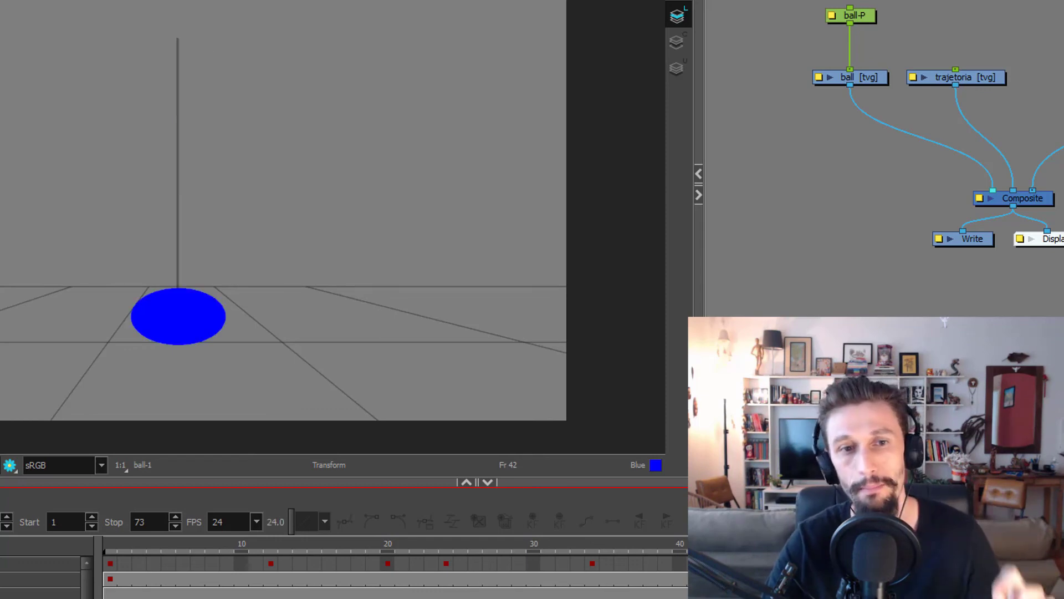